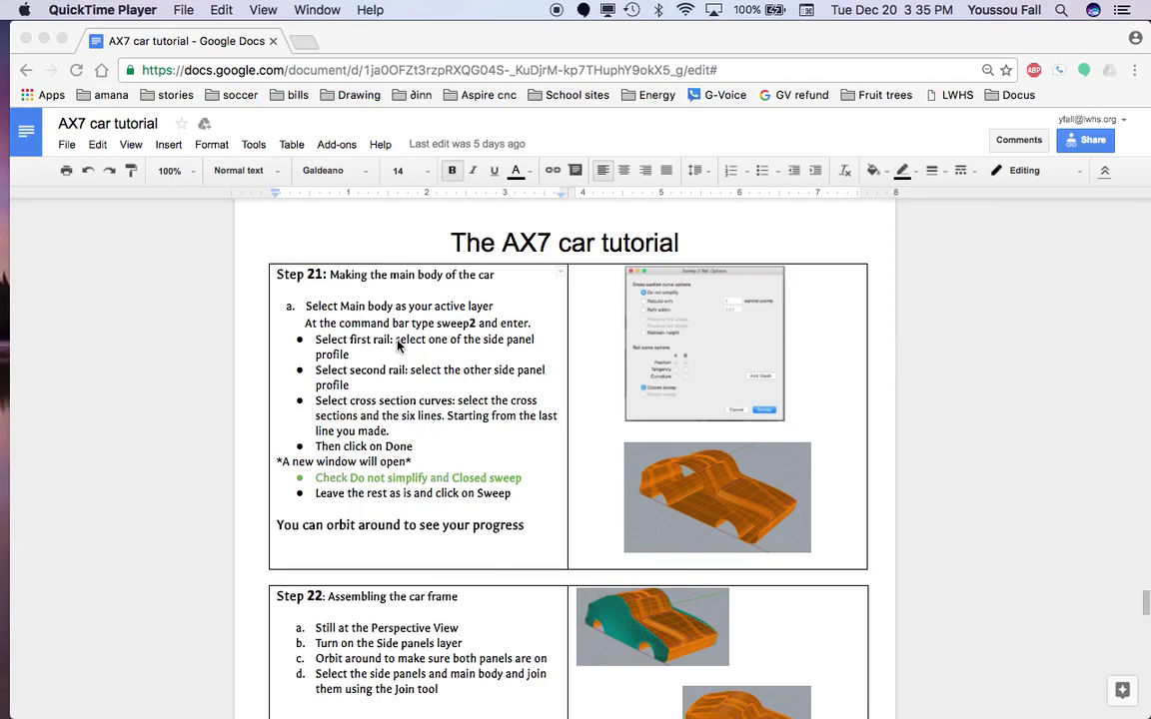
# Hide the wheel prof1 k layer to leave only the car body curves in Perspective.
pyautogui.hotkey('ctrl', 'Left')
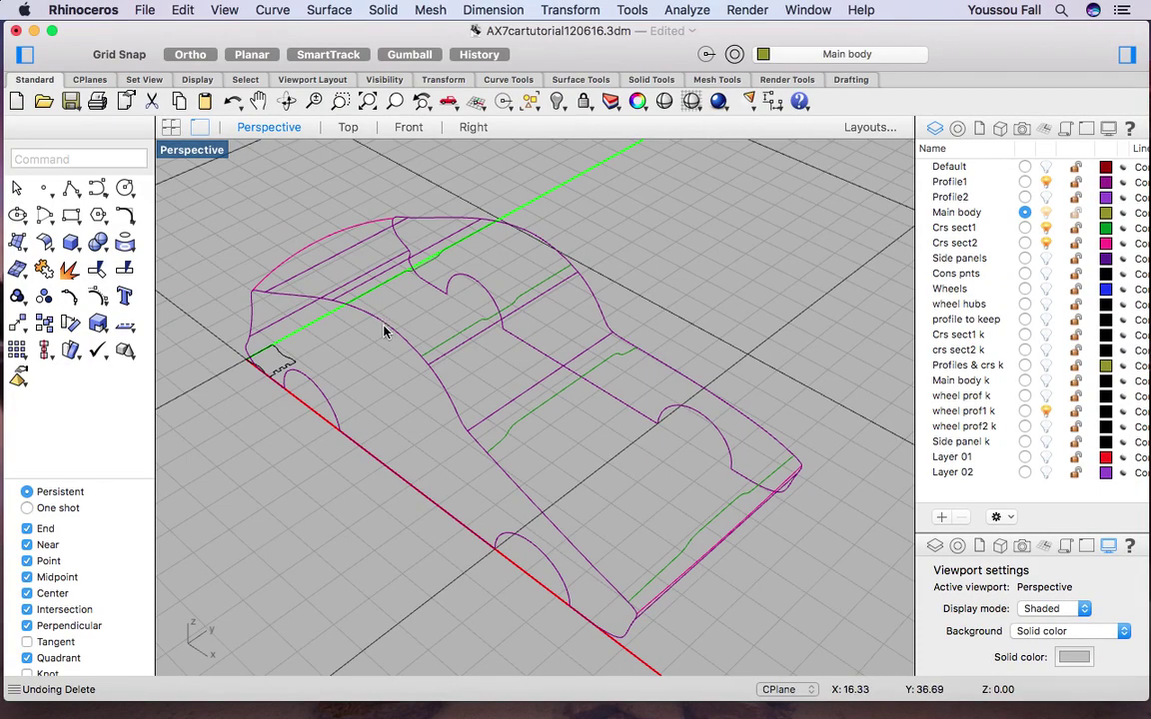
pyautogui.click(1045, 410)
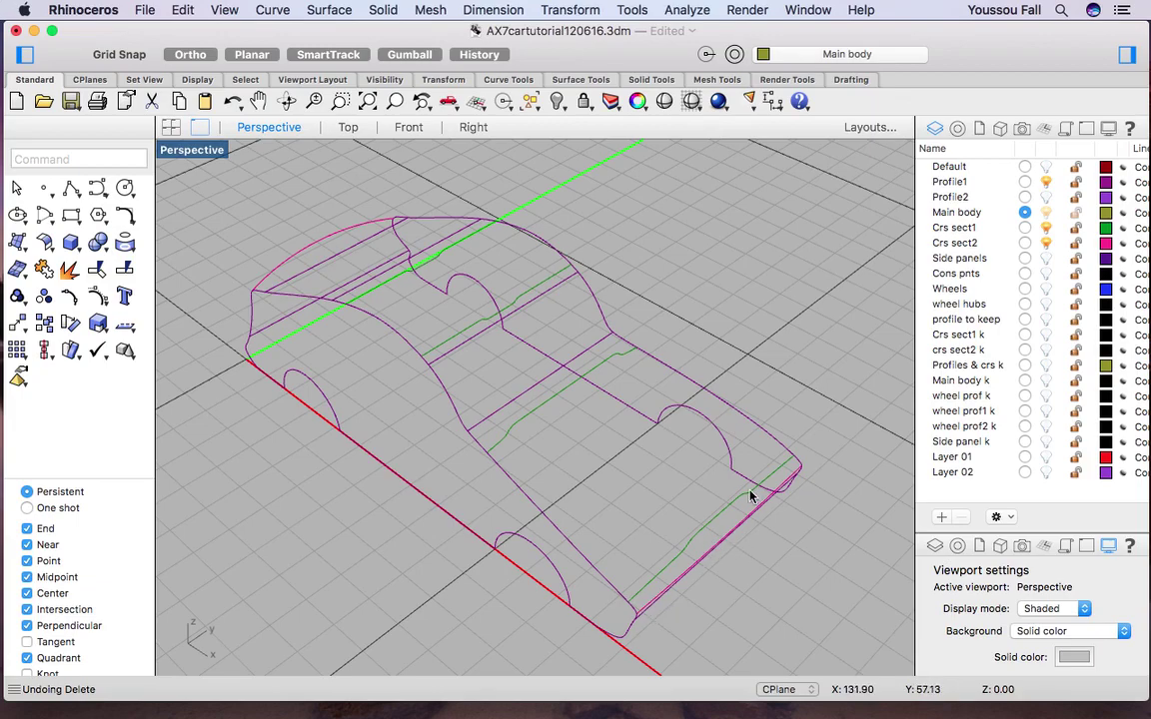
pyautogui.scroll(-10, 717, 487)
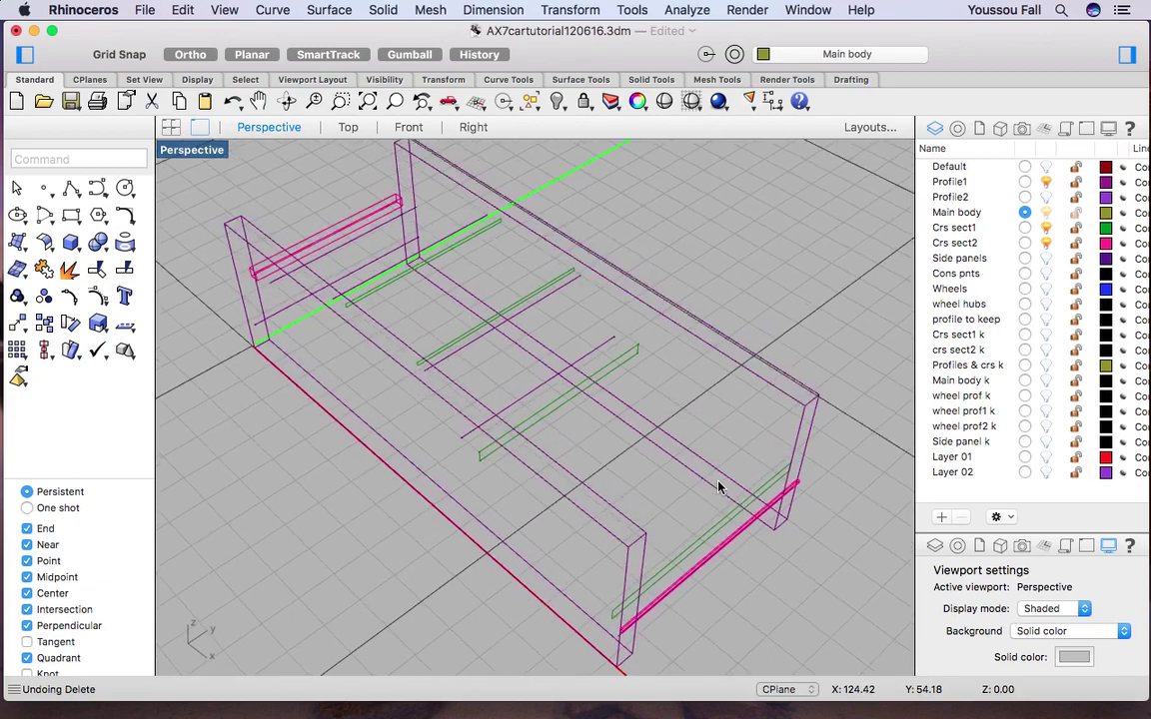
pyautogui.scroll(-10, 718, 486)
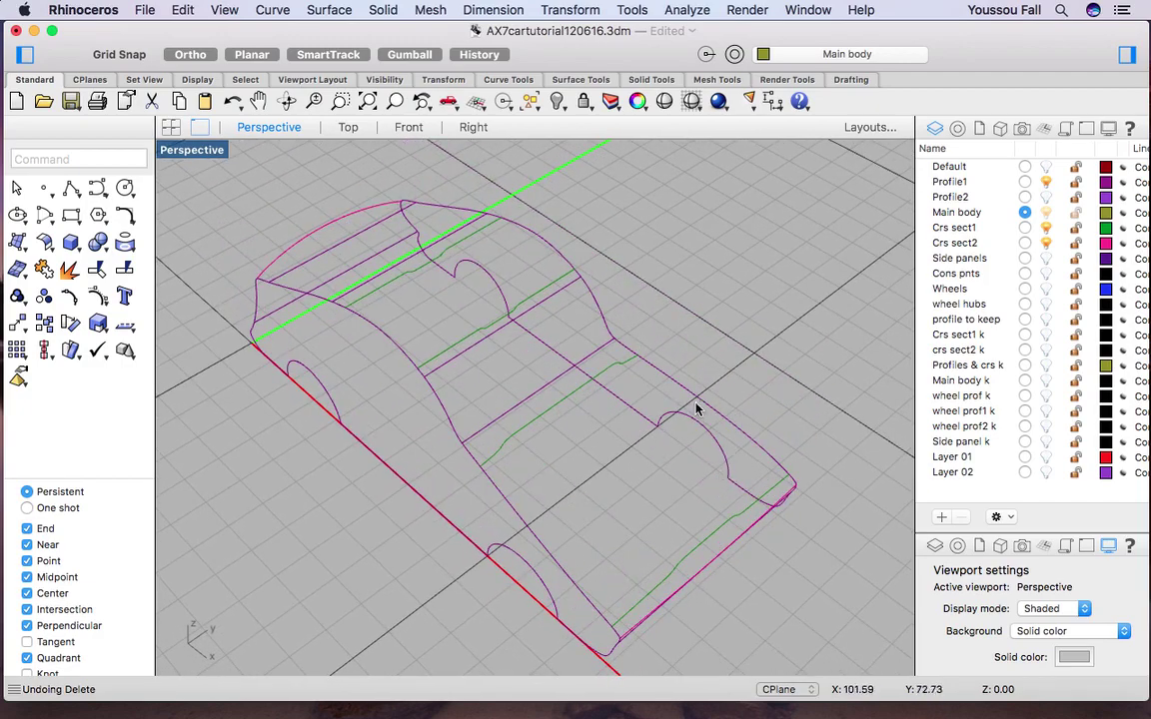
# Run Sweep2 with the side profile and top curve as rails and the bottom and middle cross-sections.
pyautogui.write('Sweep2')
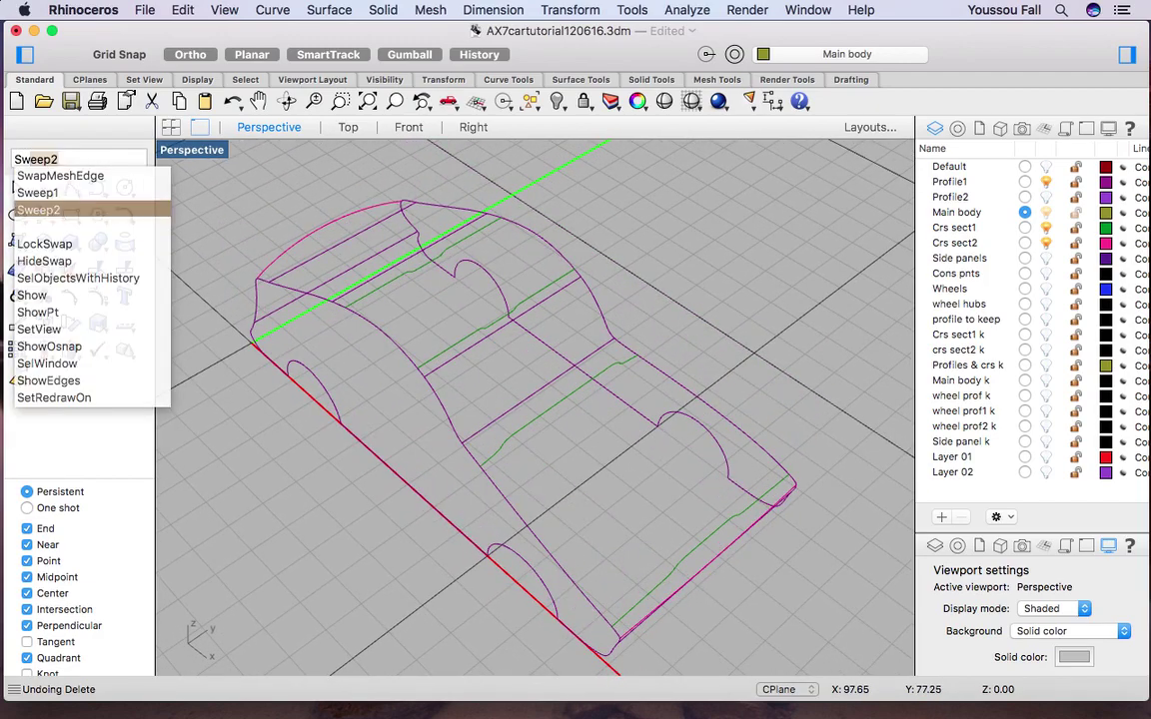
pyautogui.press('Return')
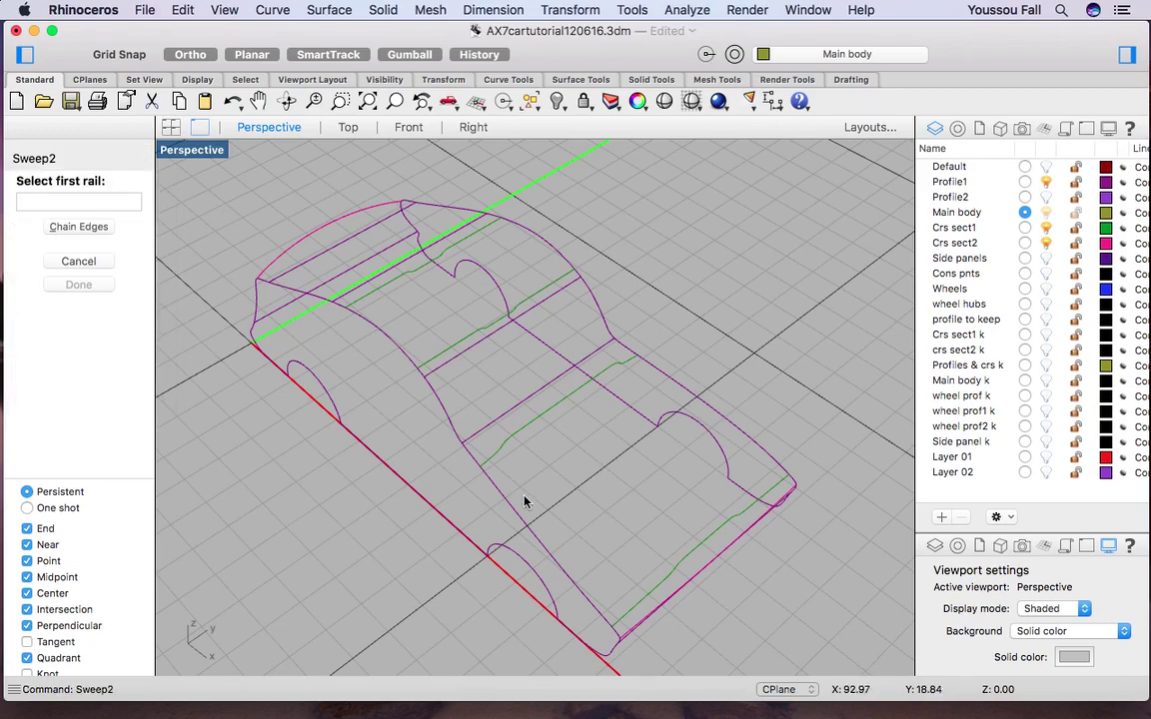
pyautogui.click(492, 507)
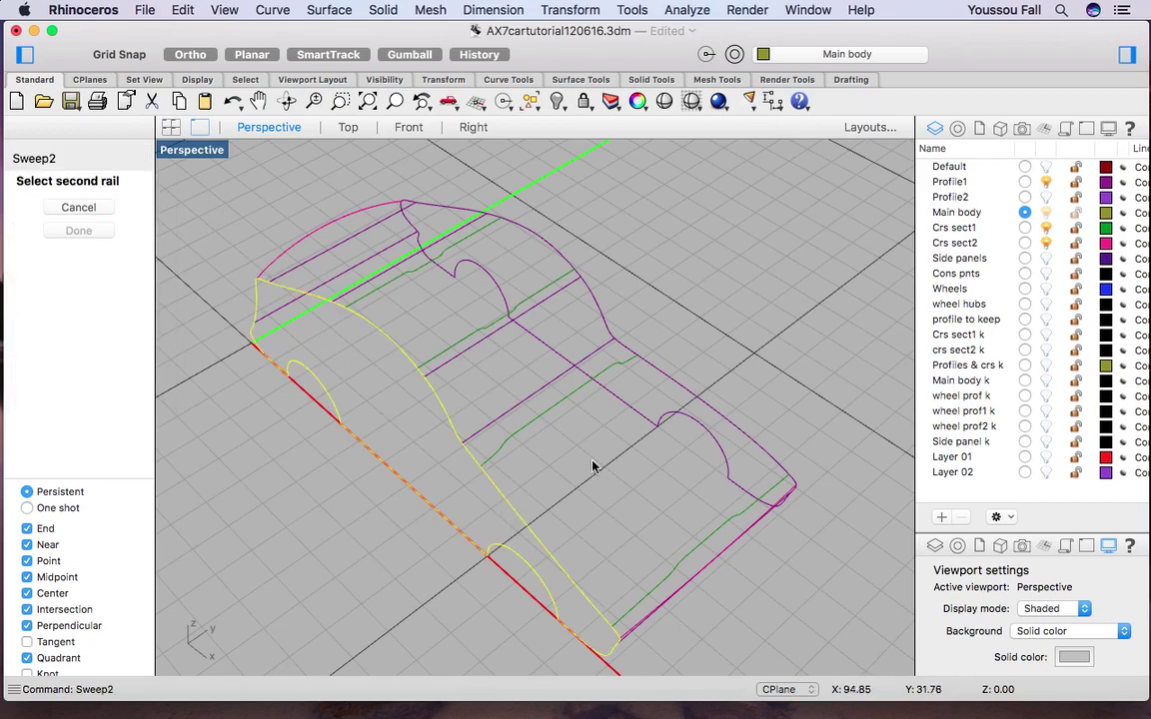
pyautogui.click(688, 392)
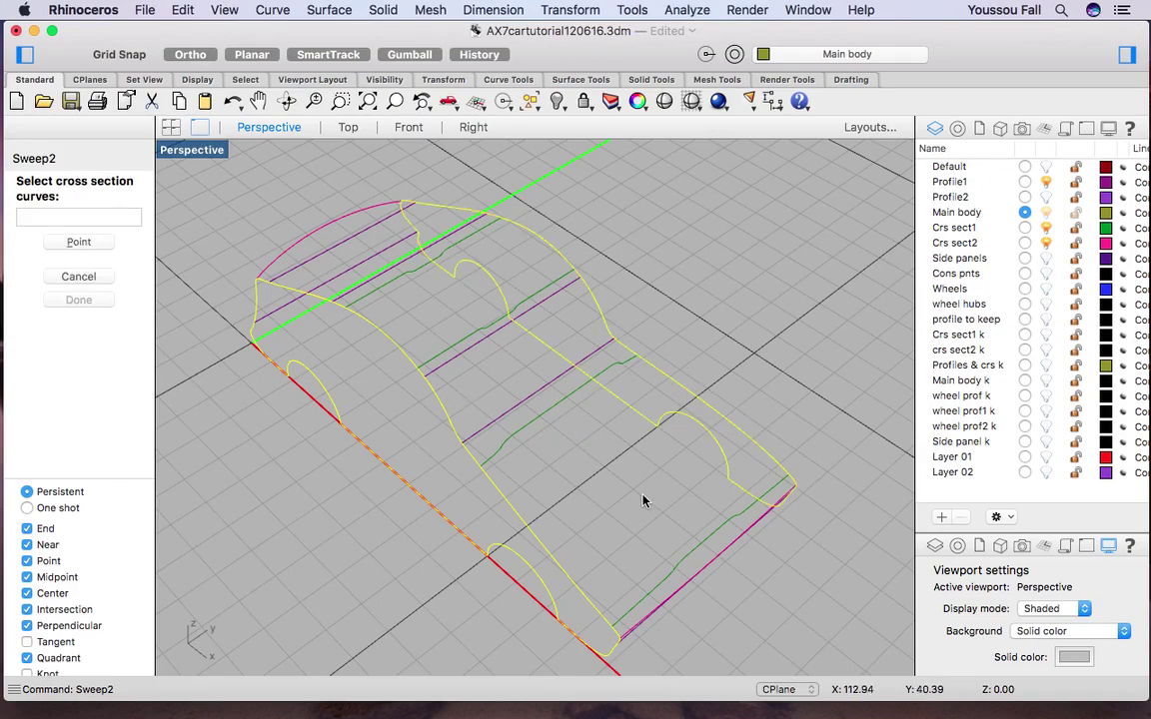
pyautogui.scroll(10, 688, 585)
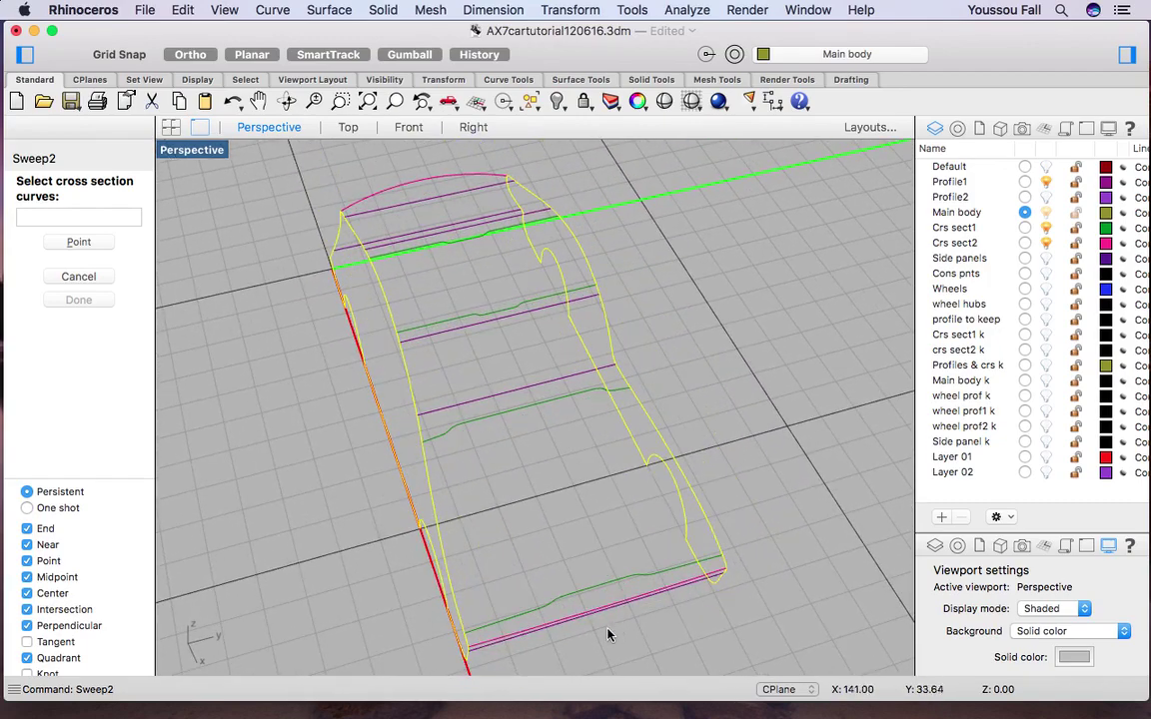
pyautogui.moveTo(598, 627); pyautogui.dragTo(546, 556)
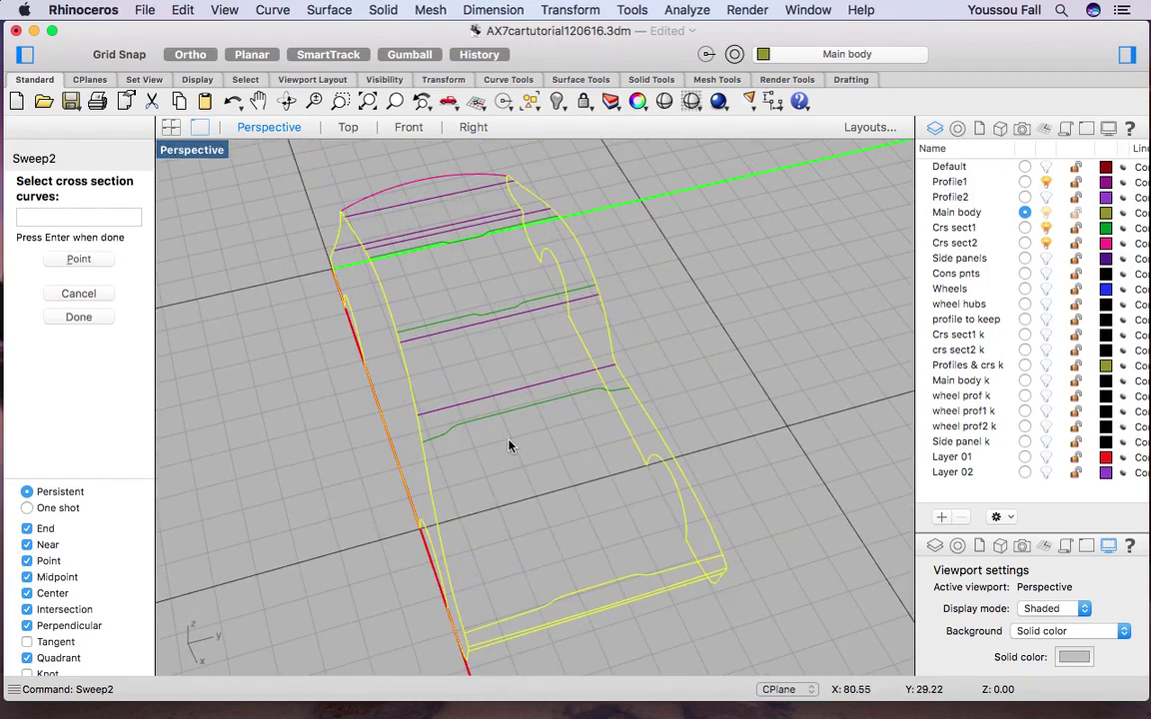
pyautogui.moveTo(499, 420); pyautogui.dragTo(423, 172)
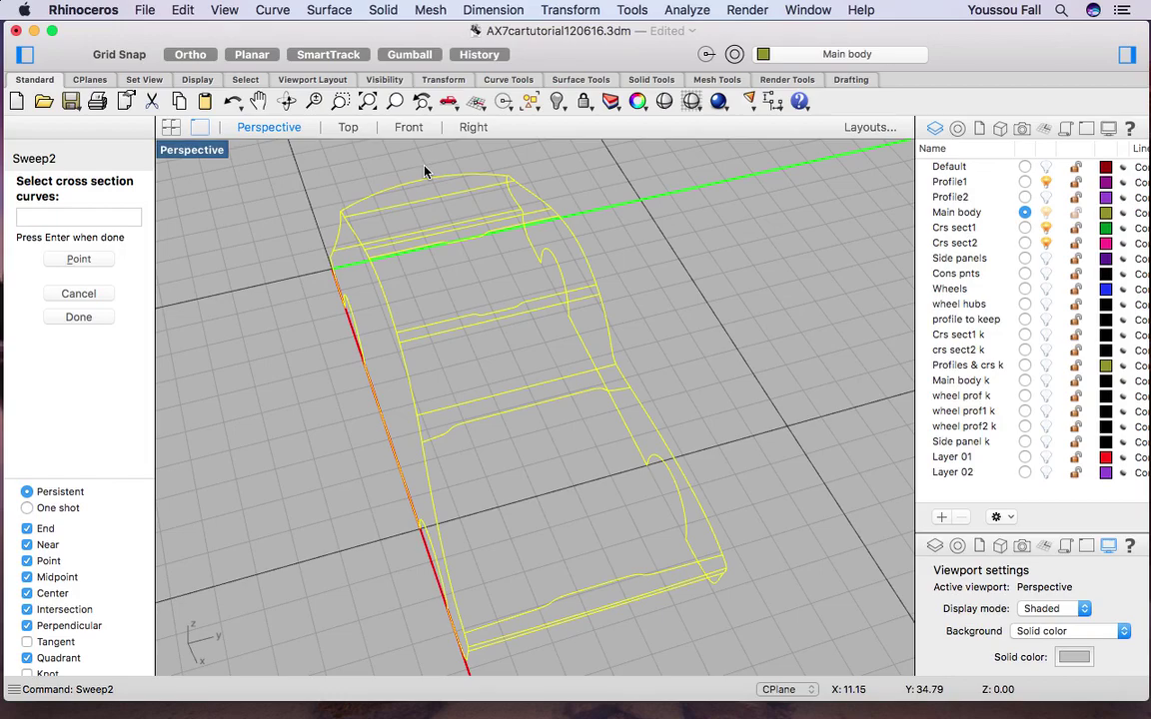
pyautogui.hscroll(10, 423, 172)
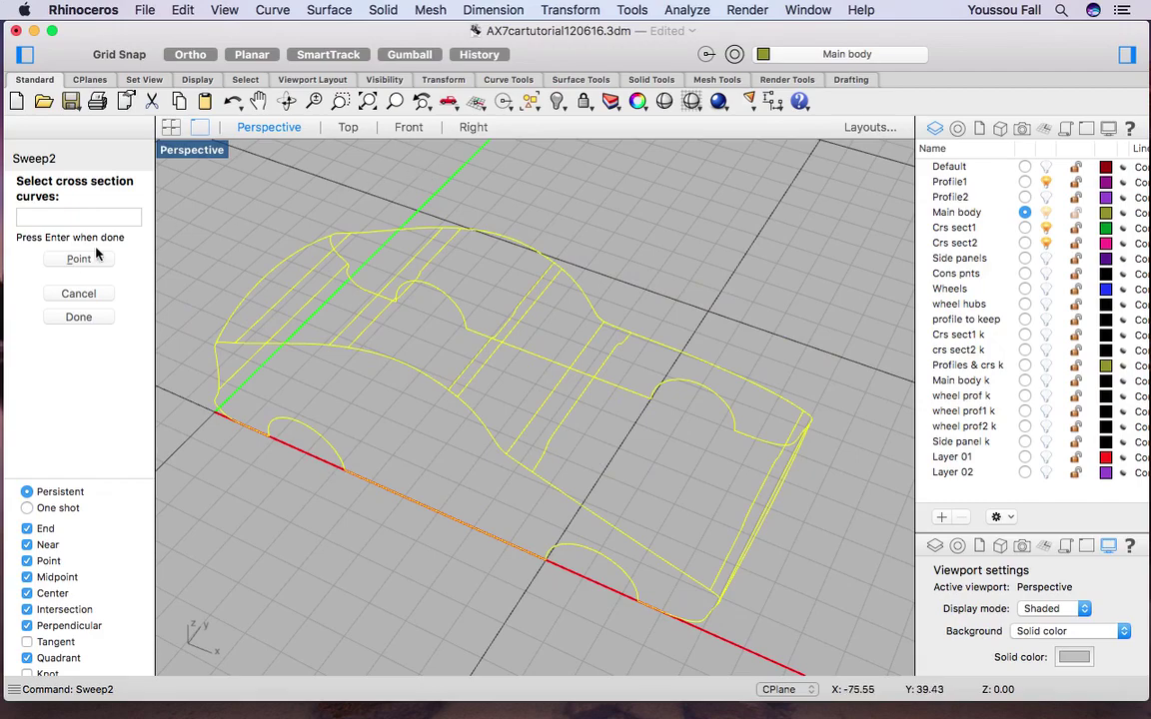
pyautogui.click(88, 319)
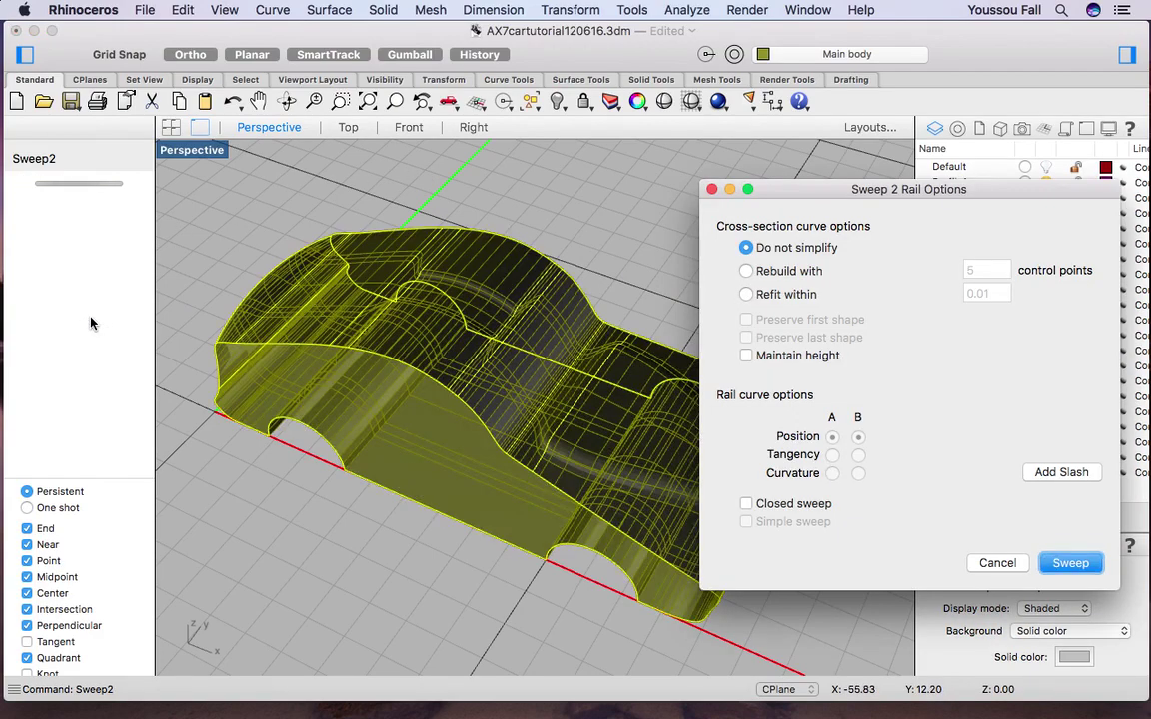
# Enable Closed sweep and create the swept main car body.
pyautogui.click(750, 506)
pyautogui.click(1067, 564)
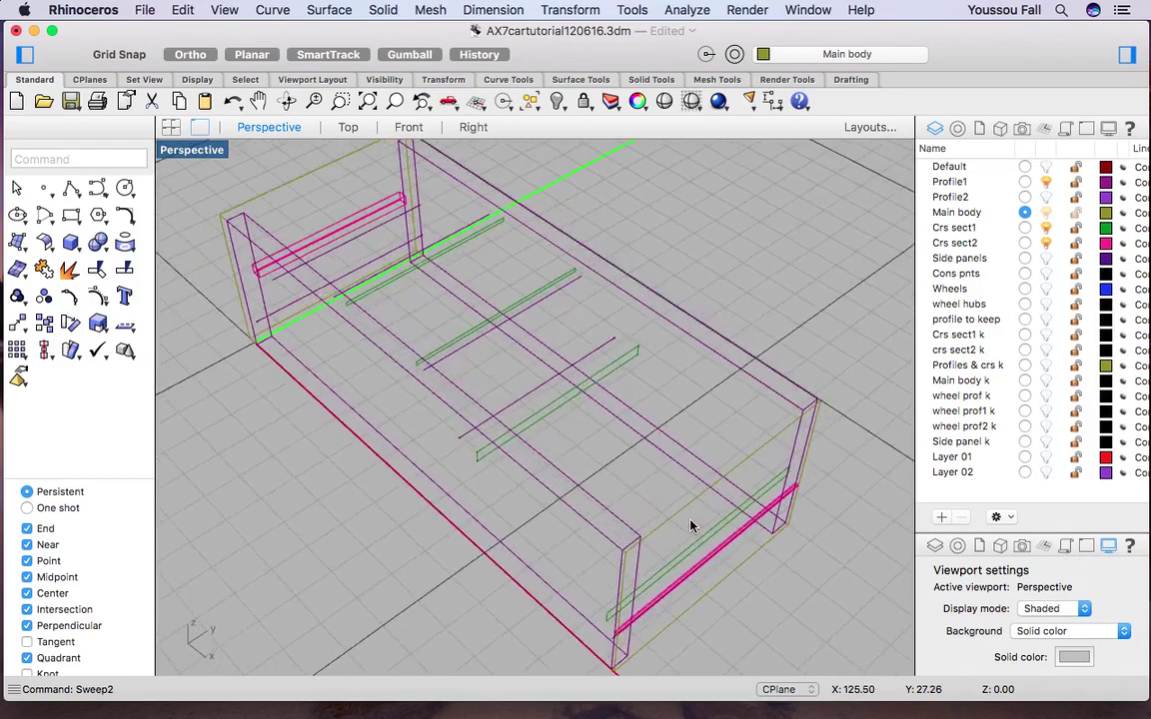
pyautogui.hotkey('ctrl', 'Right')
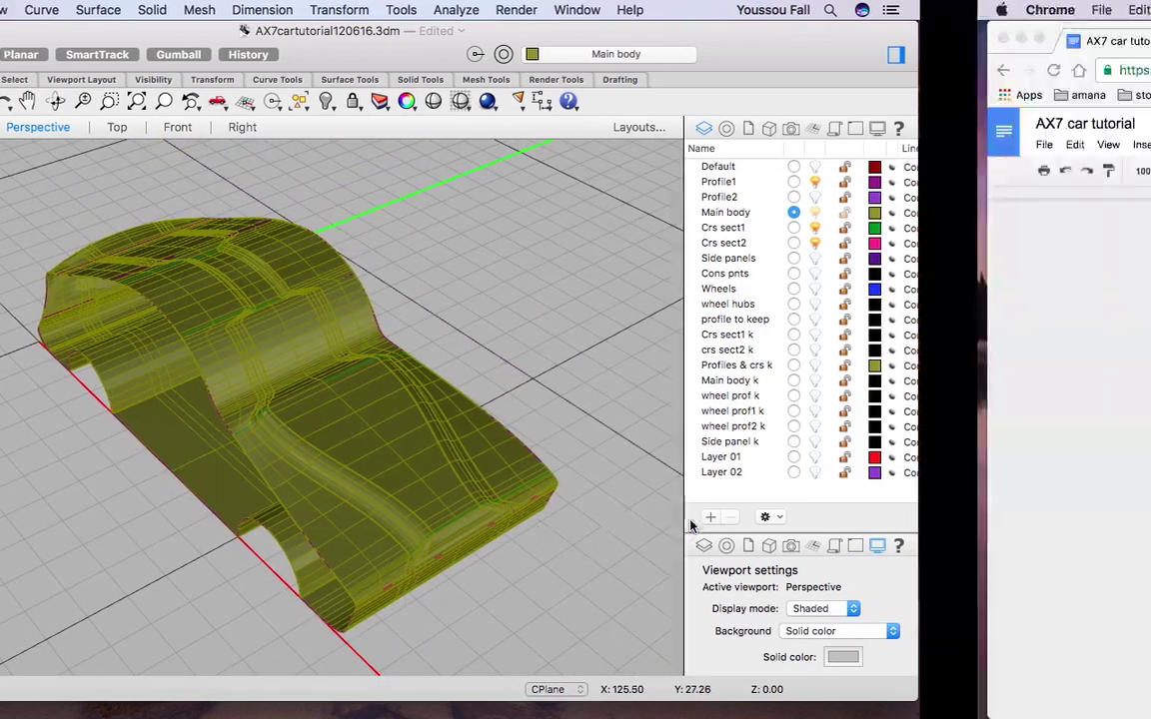
pyautogui.scroll(-5, 691, 520)
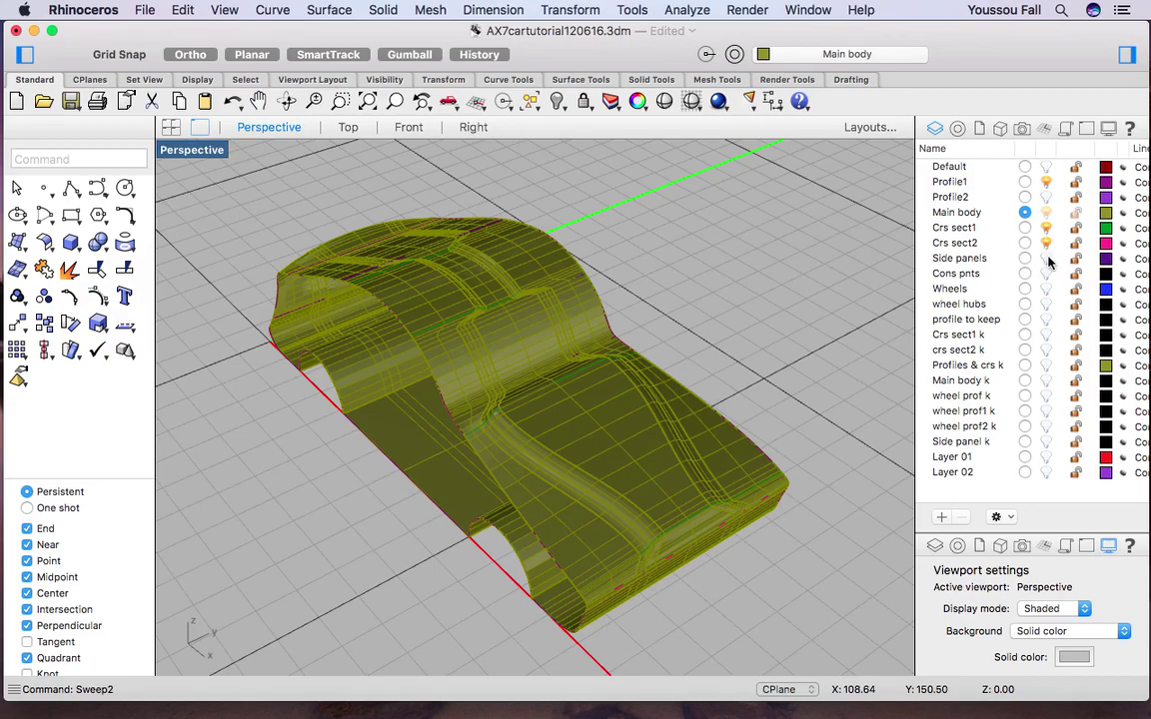
# Turn on the Side panels layer and Join the main body with both side panels.
pyautogui.click(1045, 258)
pyautogui.hscroll(-5, 594, 442)
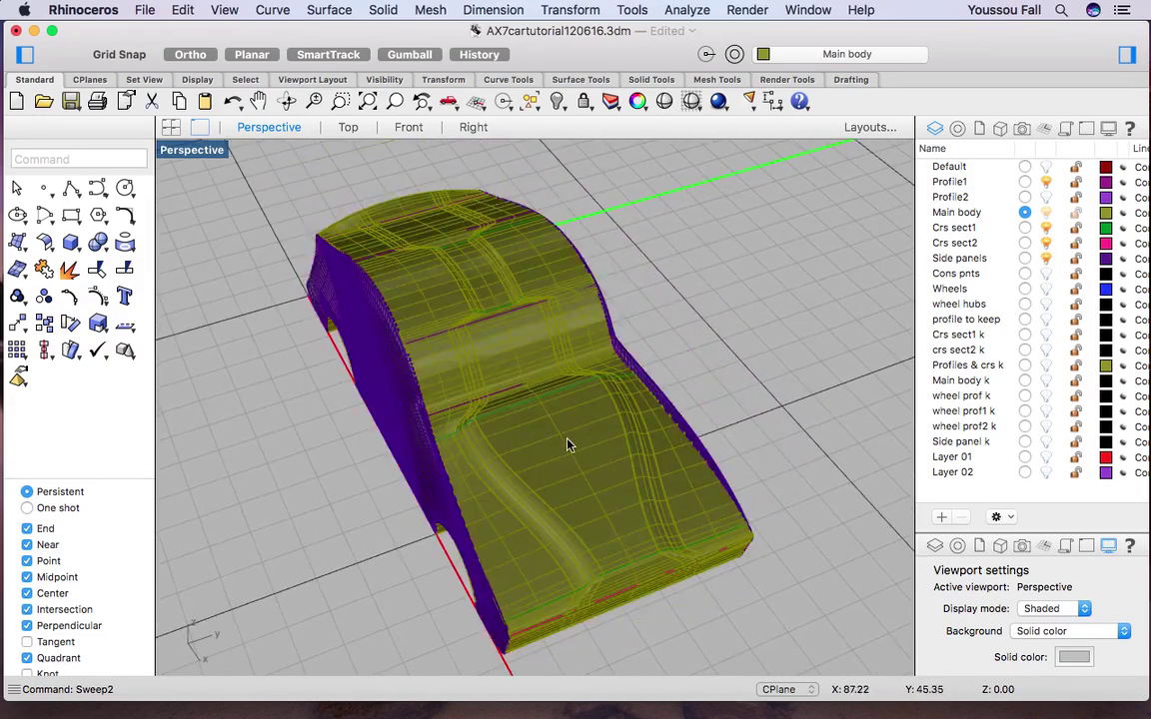
pyautogui.click(552, 462)
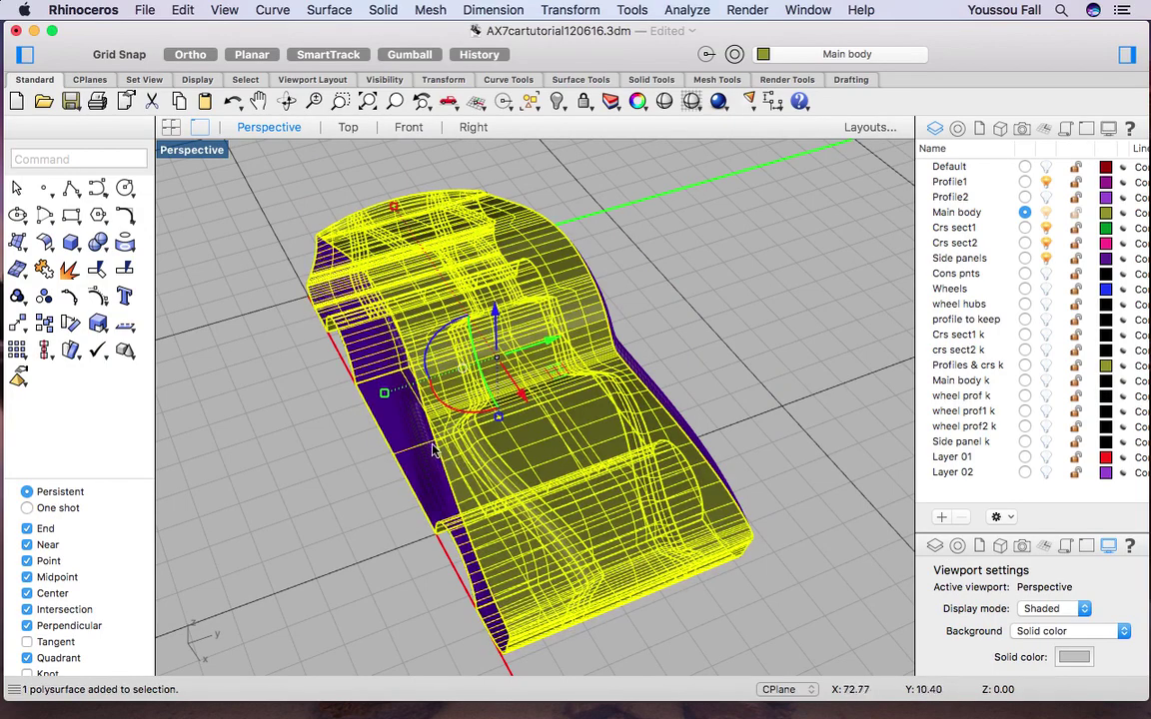
pyautogui.keyDown('shift'); pyautogui.click(381, 392); pyautogui.keyUp('shift')
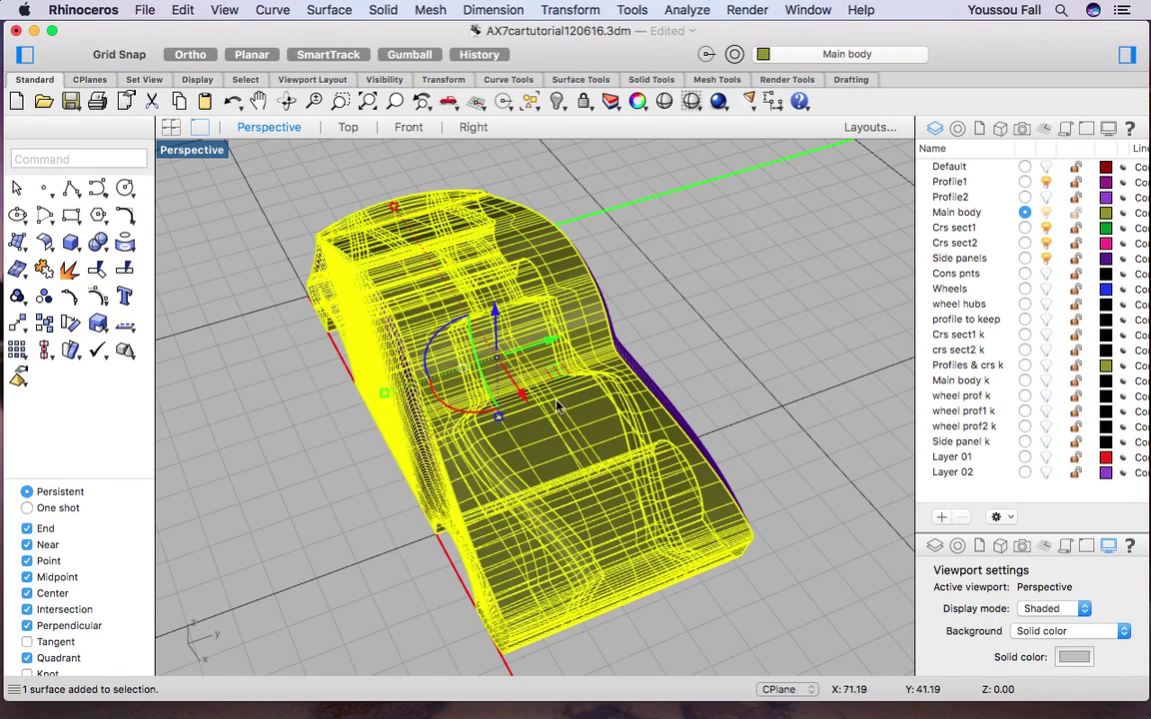
pyautogui.keyDown('shift'); pyautogui.click(645, 382); pyautogui.keyUp('shift')
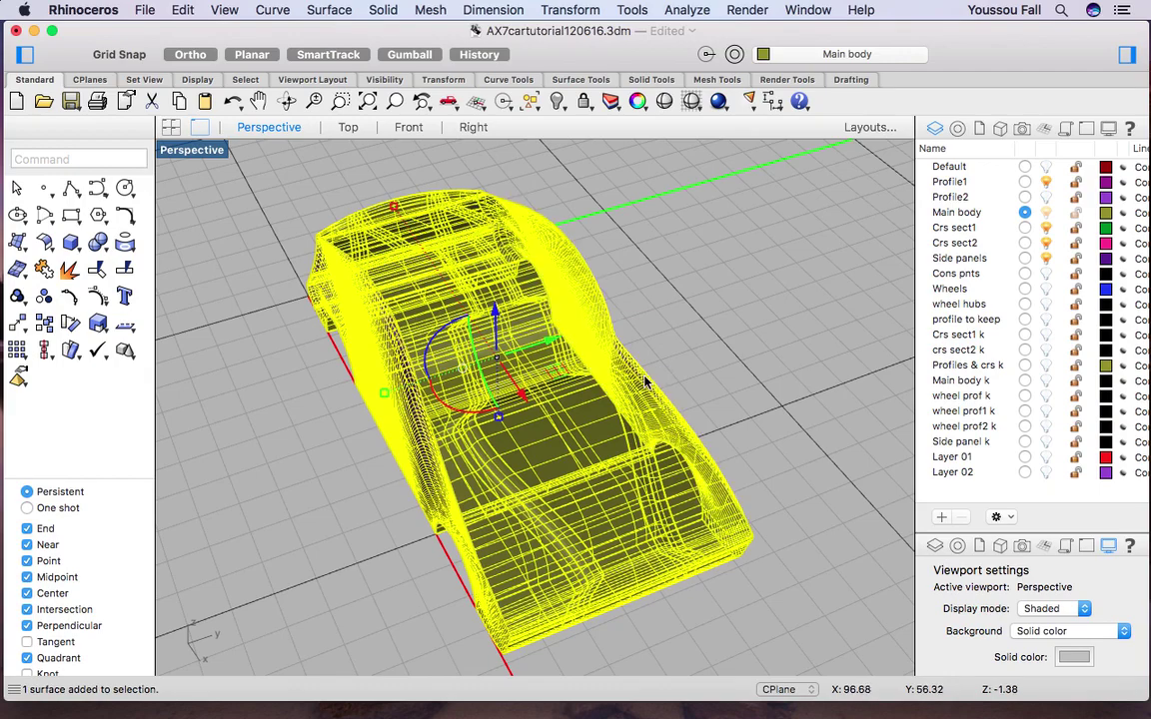
pyautogui.write('Join')
pyautogui.press('Return')
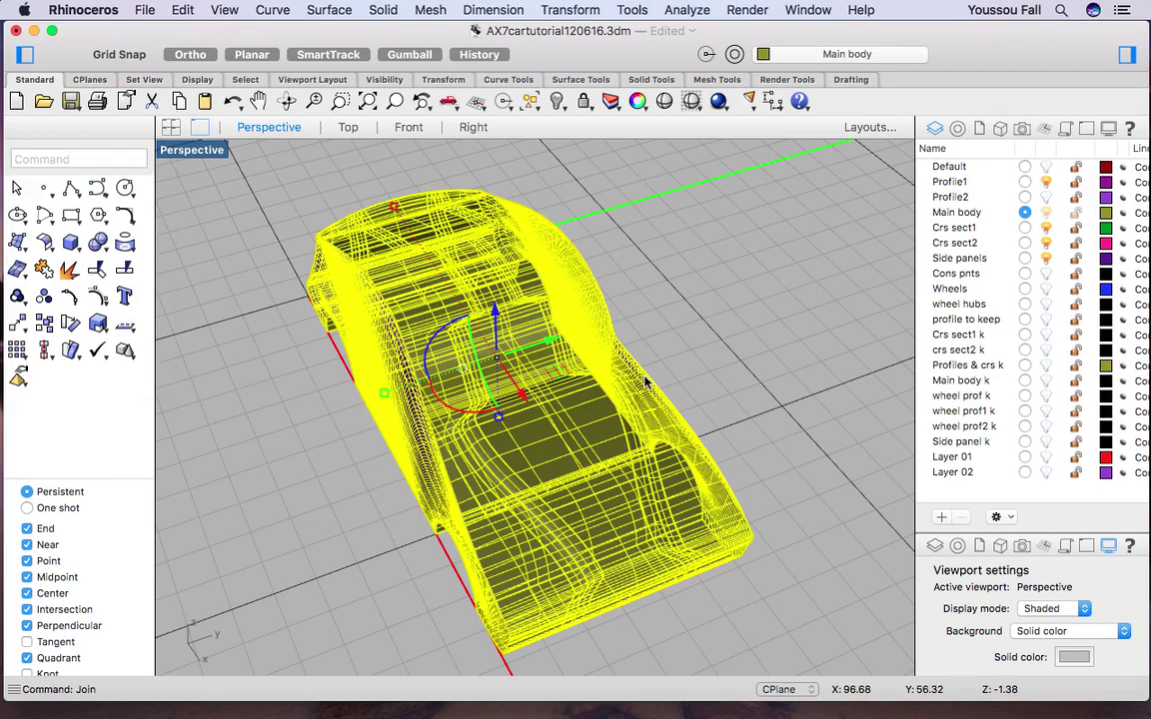
pyautogui.click(377, 529)
pyautogui.click(530, 472)
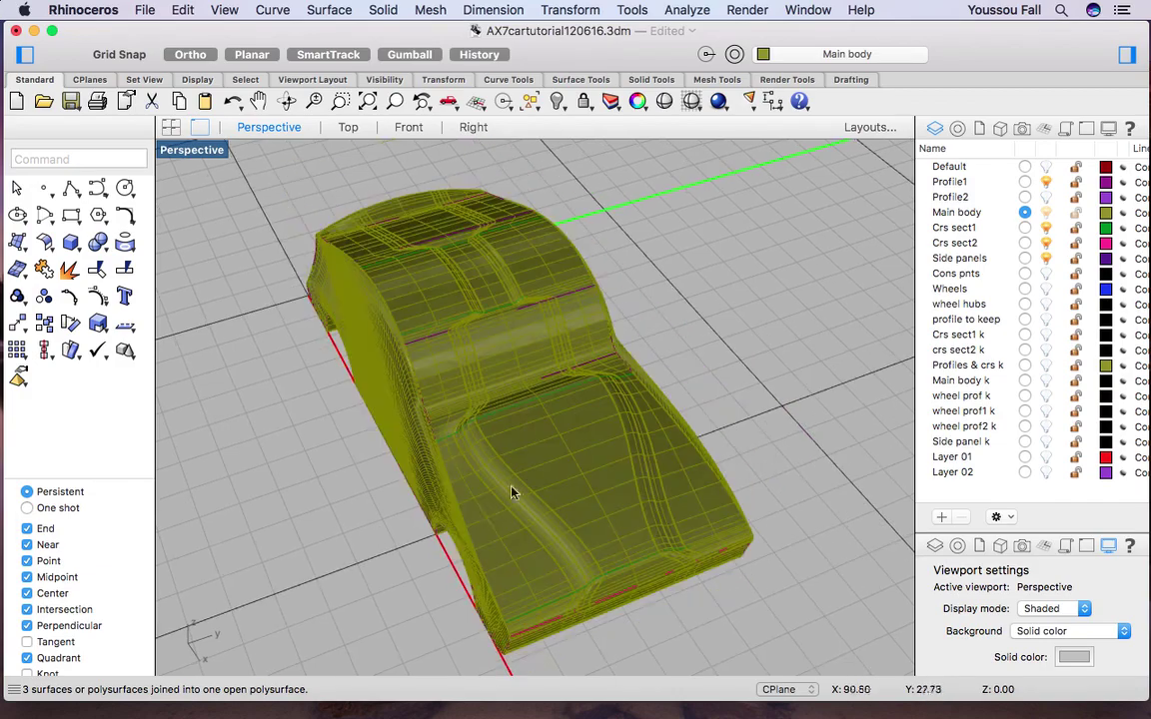
pyautogui.press('Delete')
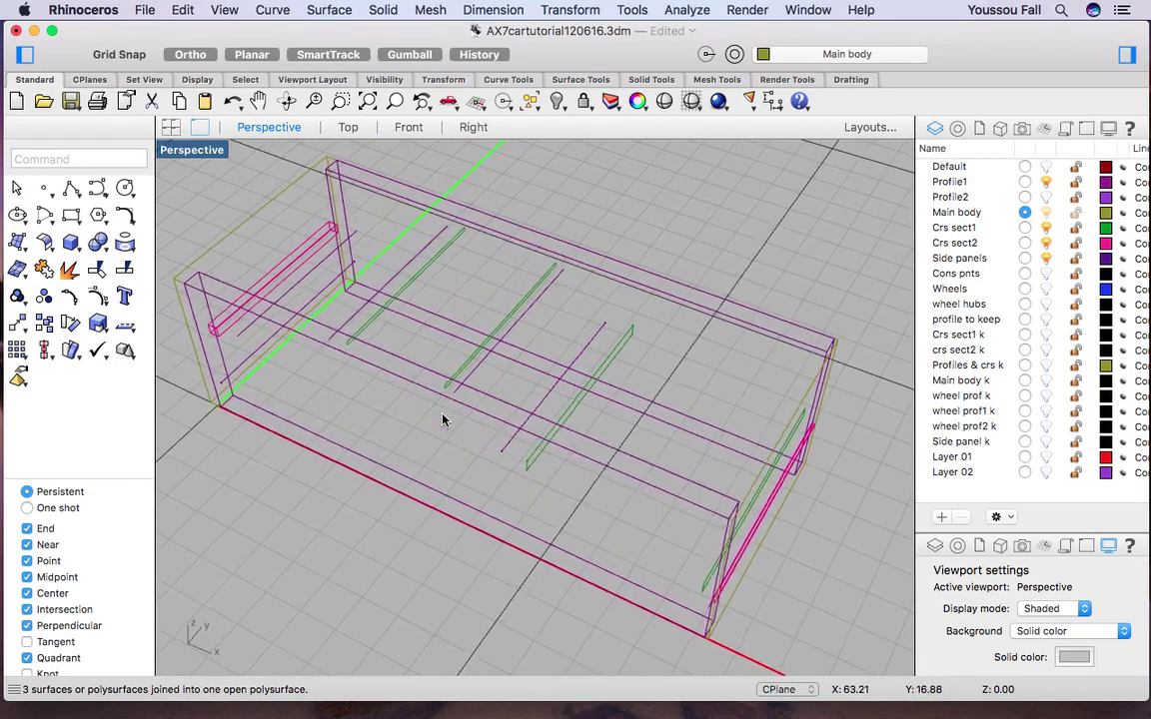
pyautogui.hotkey('ctrl', 'z')
pyautogui.press('Delete')
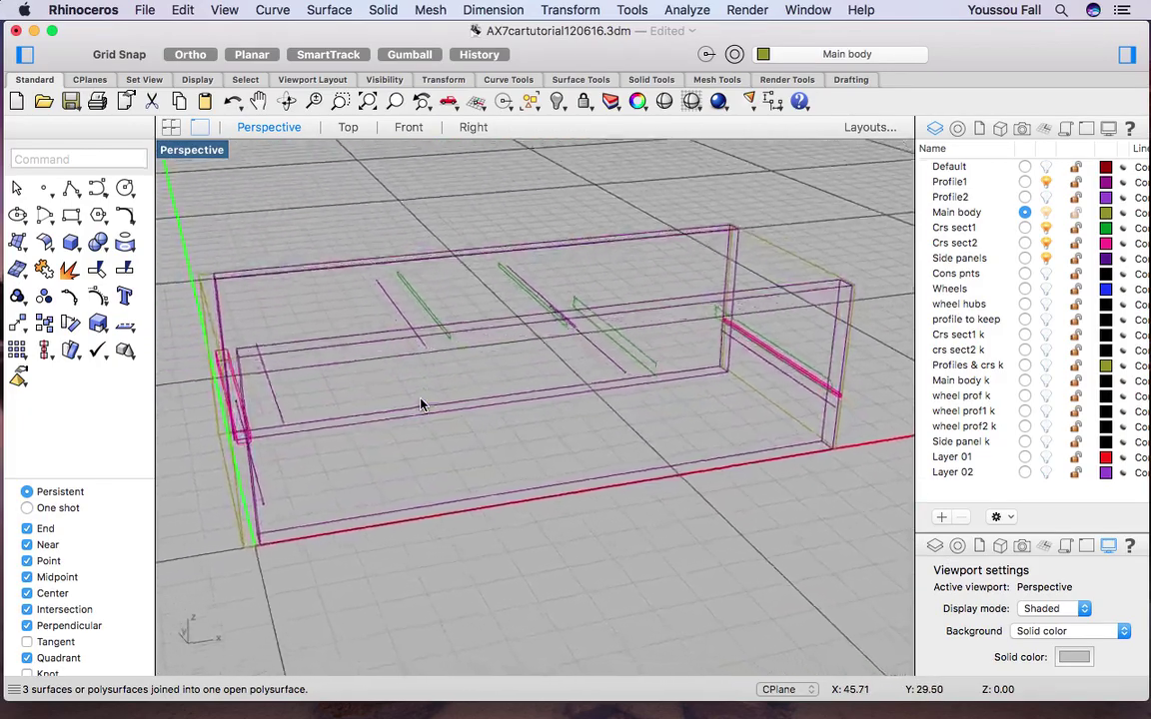
pyautogui.hotkey('ctrl', 'z')
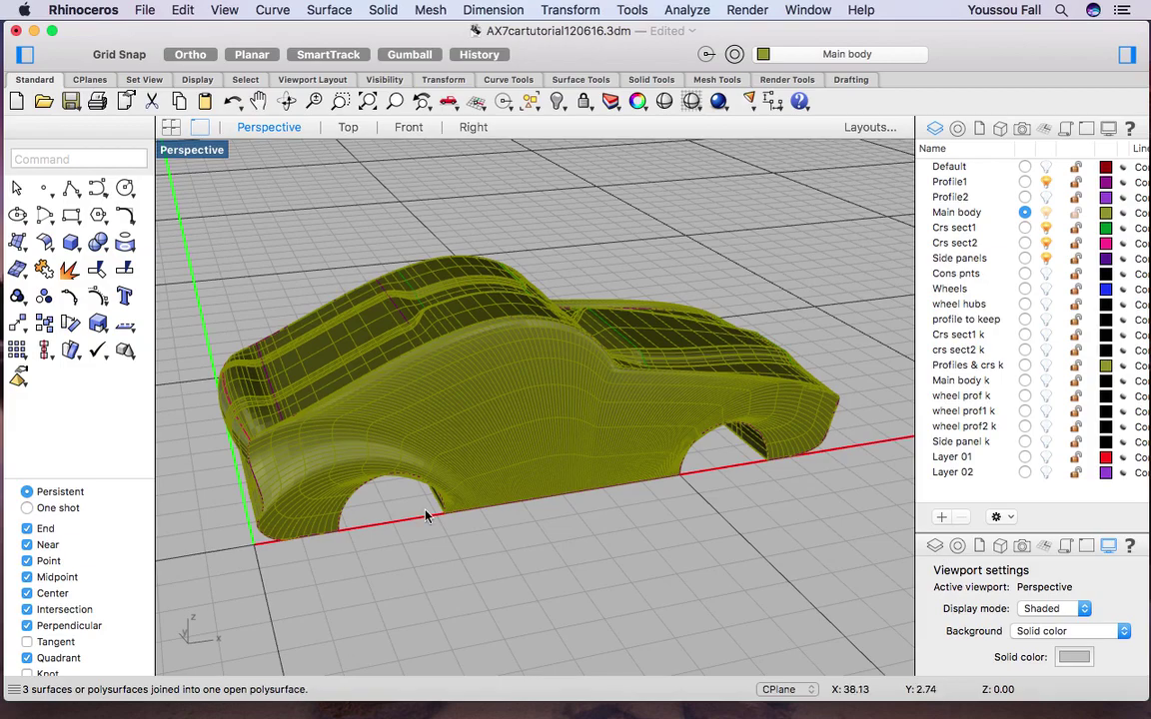
pyautogui.hscroll(-10, 424, 516)
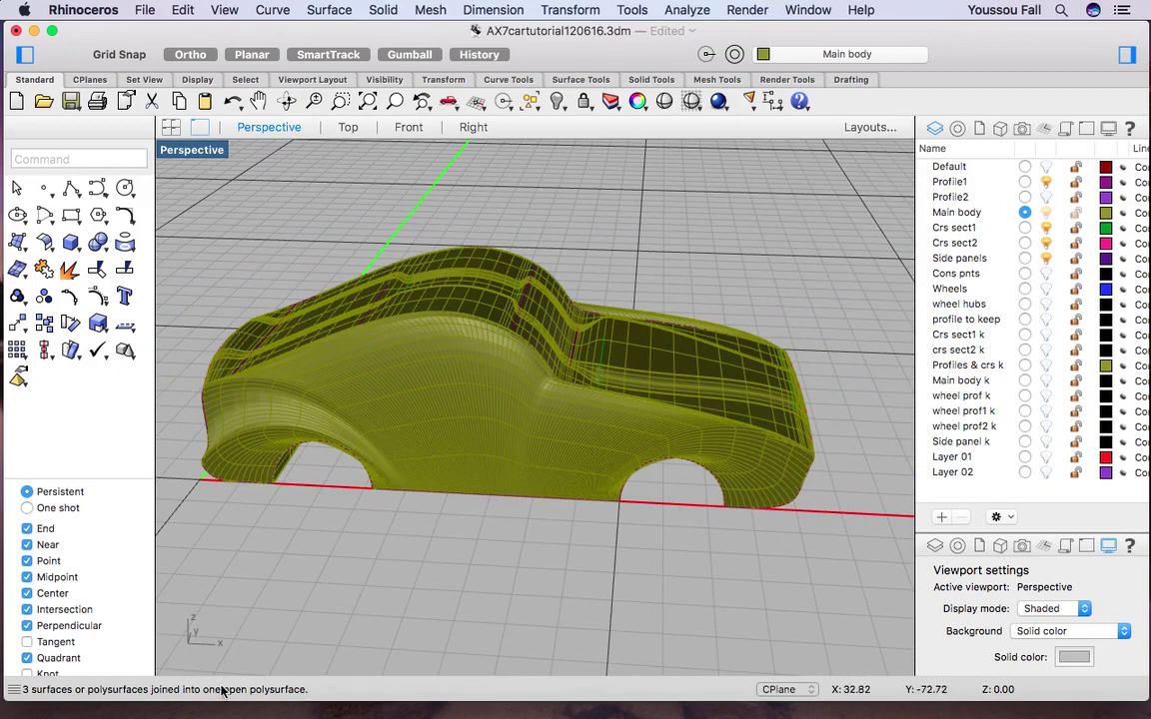
pyautogui.hscroll(-10, 668, 448)
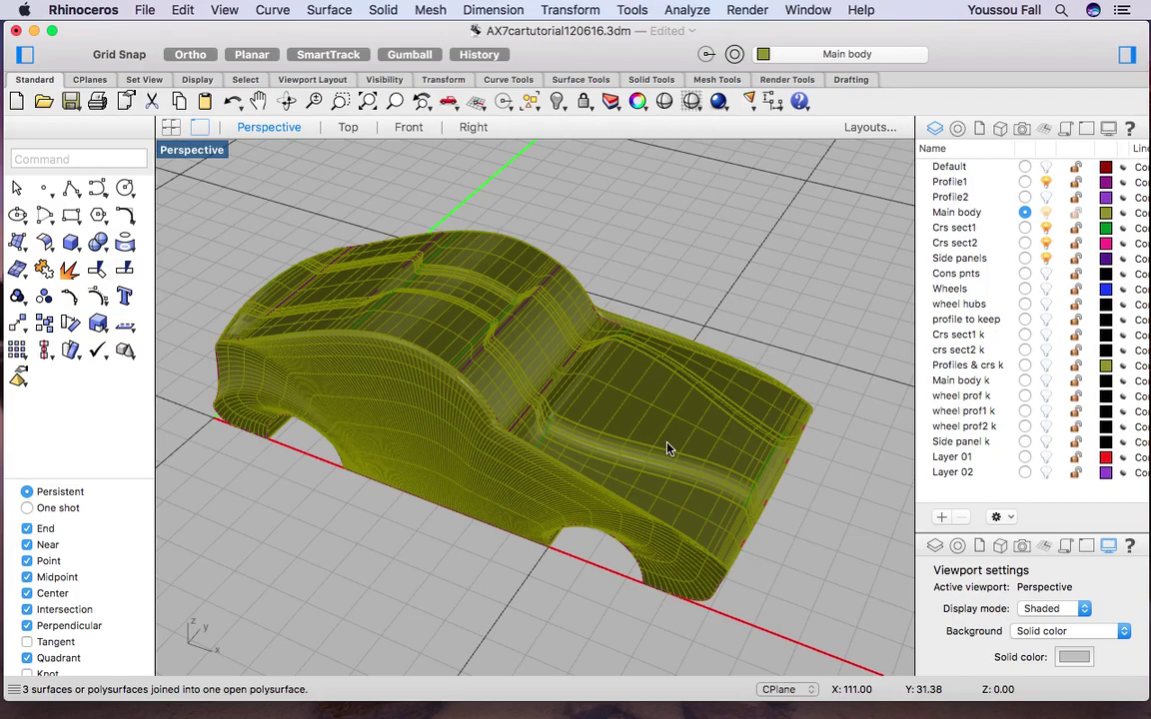
pyautogui.hscroll(-15, 668, 448)
pyautogui.hscroll(-3, 668, 448)
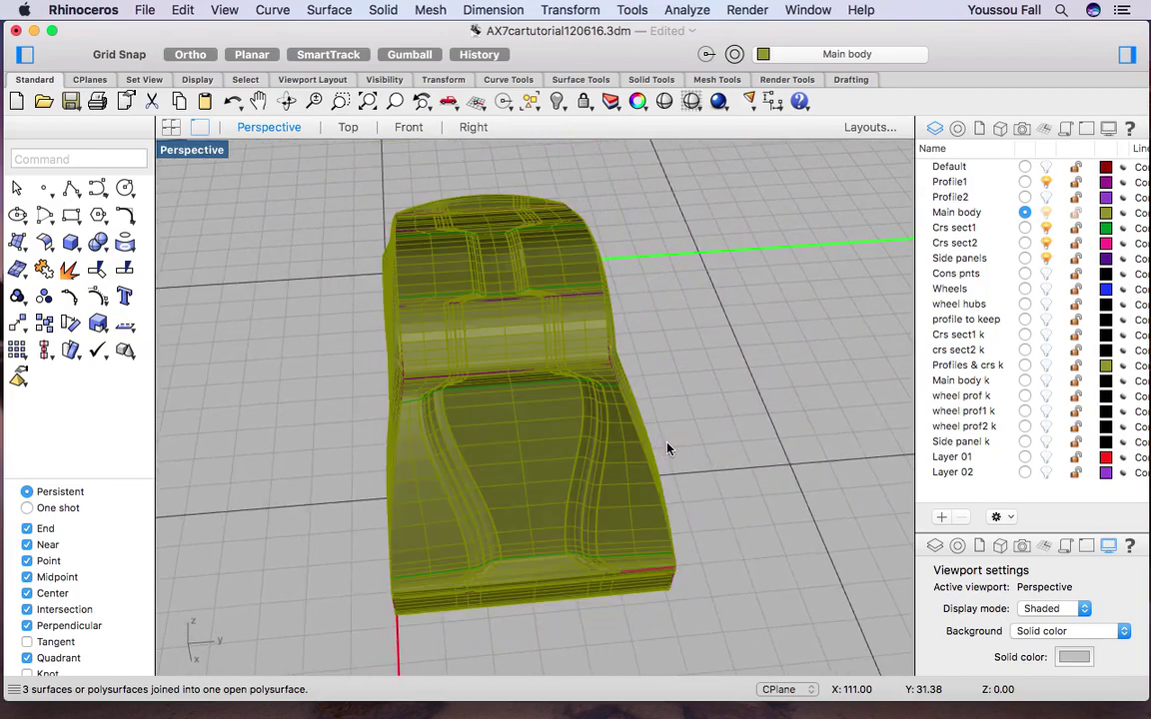
# Read Step 23 'Making the wheels profile' in the tutorial, then return to Rhino.
pyautogui.hscroll(-3, 668, 448)
pyautogui.press('super+Tab')
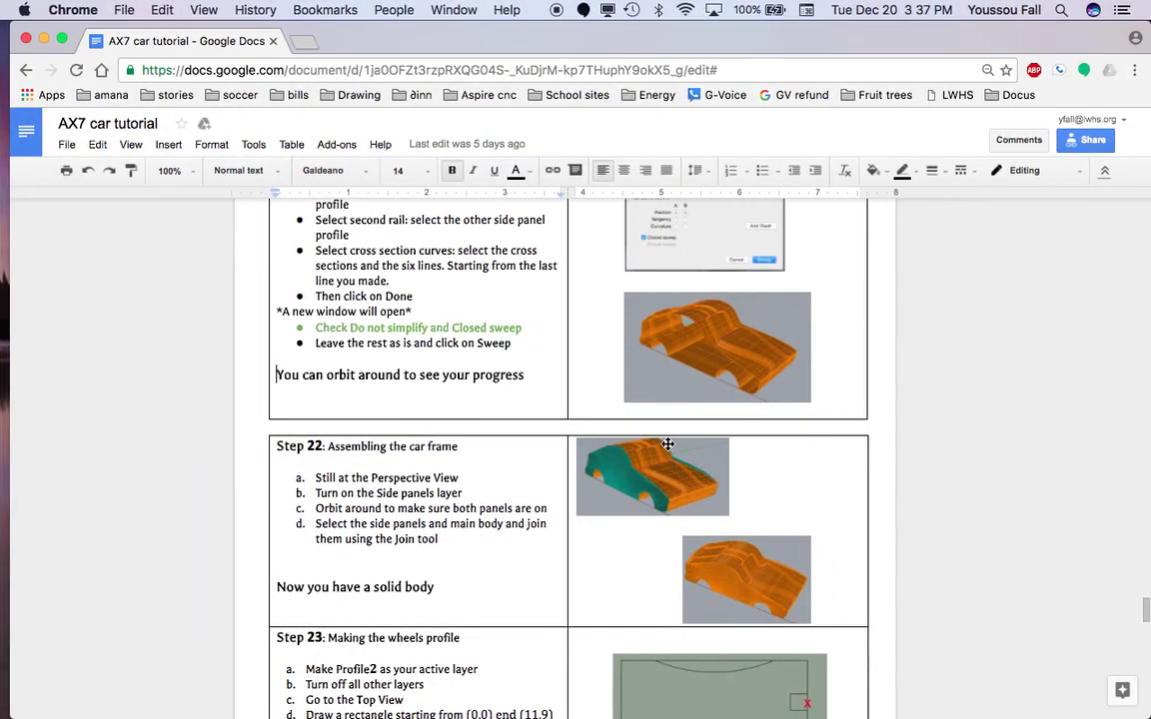
pyautogui.scroll(-1, 667, 444)
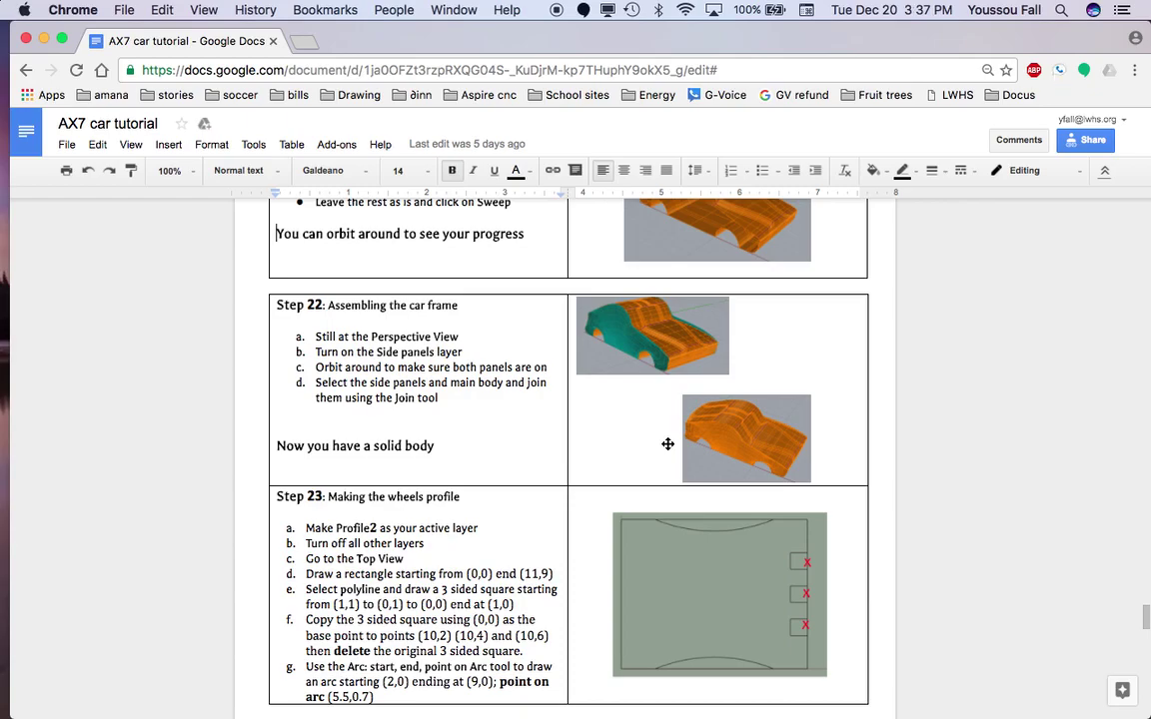
pyautogui.scroll(-1, 381, 513)
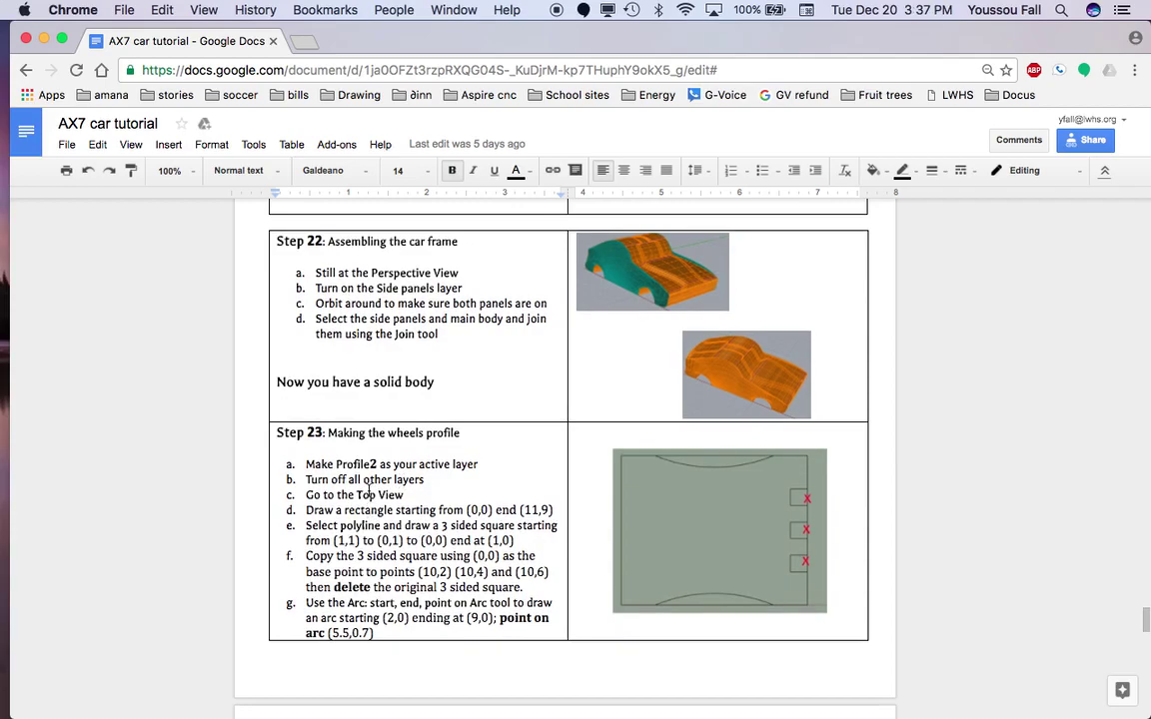
pyautogui.scroll(-1, 446, 487)
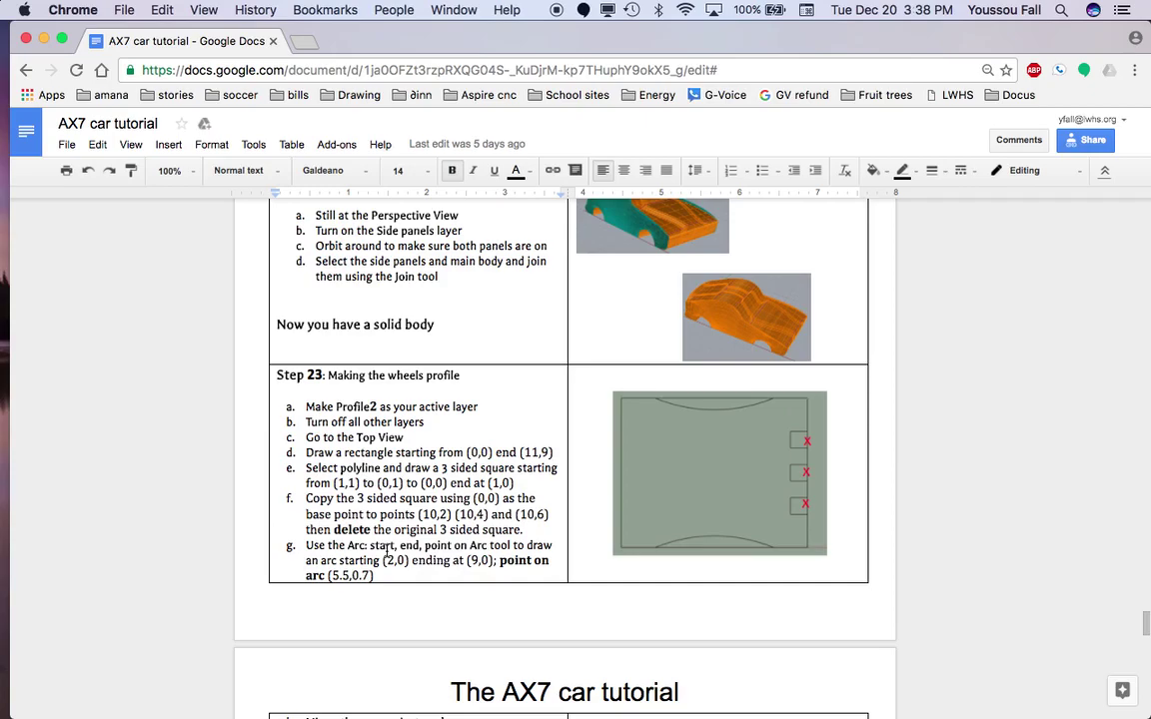
pyautogui.hotkey('ctrl', 'Left')
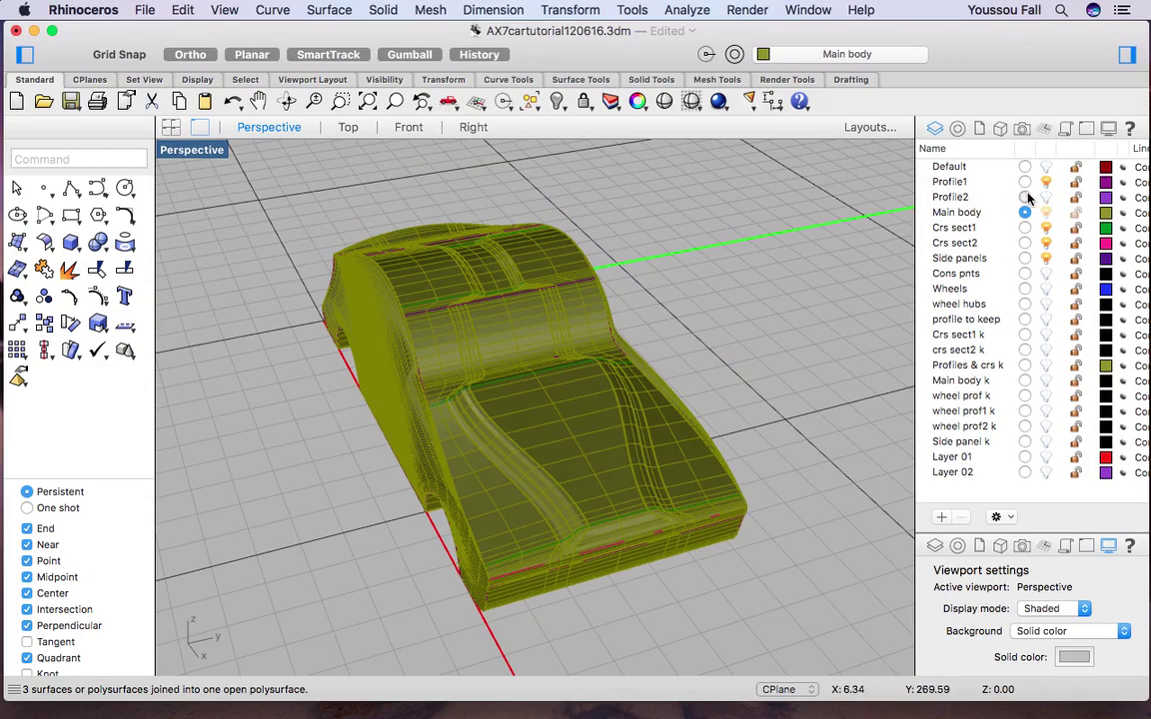
# Make Profile2 current and hide the Profile1, Main body, Crs sect1 and Crs sect2 layers.
pyautogui.click(1025, 197)
pyautogui.click(1046, 182)
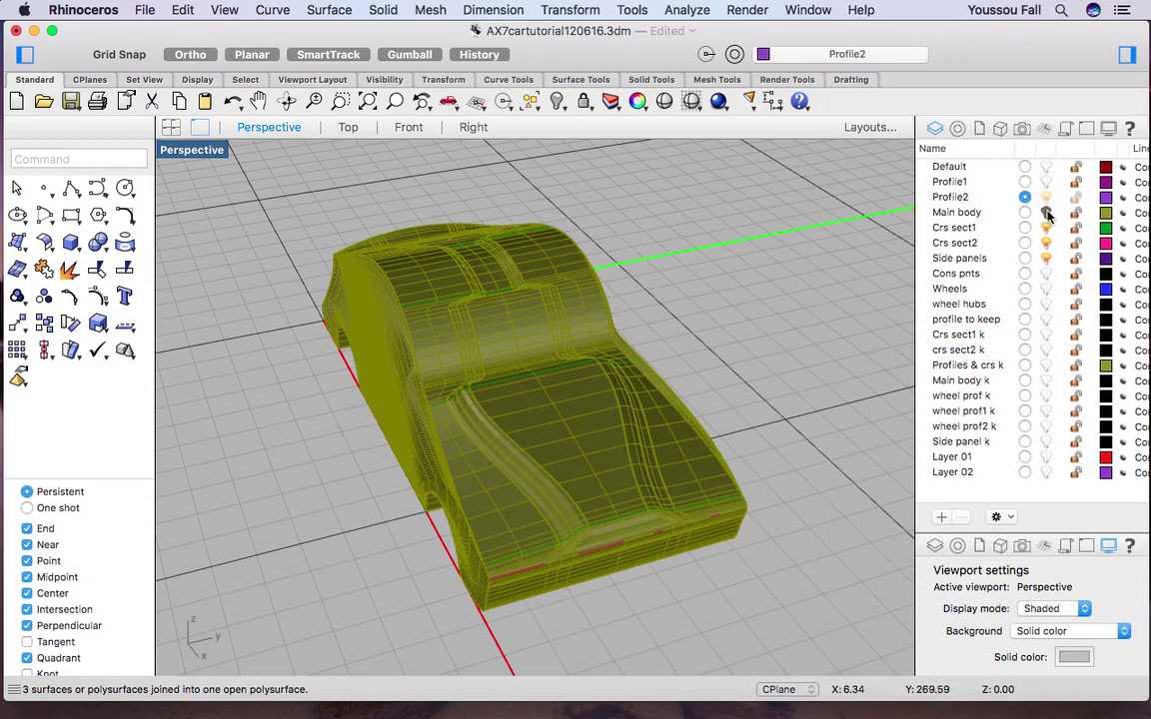
pyautogui.click(1046, 213)
pyautogui.click(1046, 227)
pyautogui.click(1046, 243)
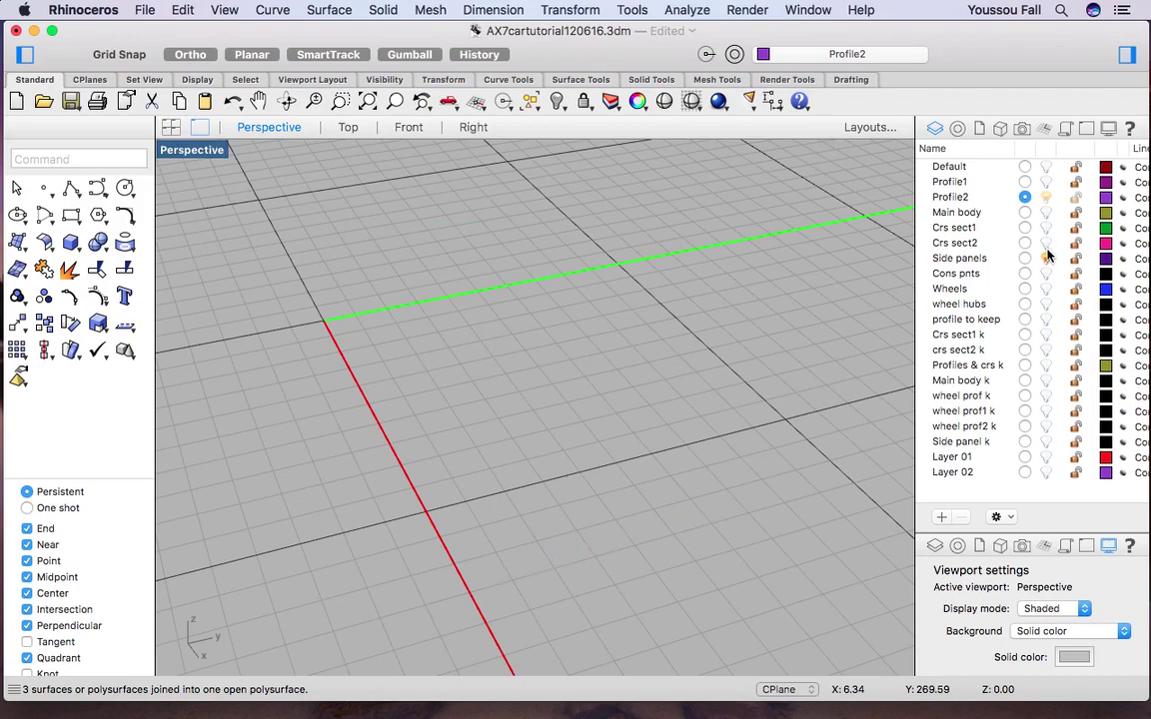
pyautogui.hotkey('ctrl', 'Right')
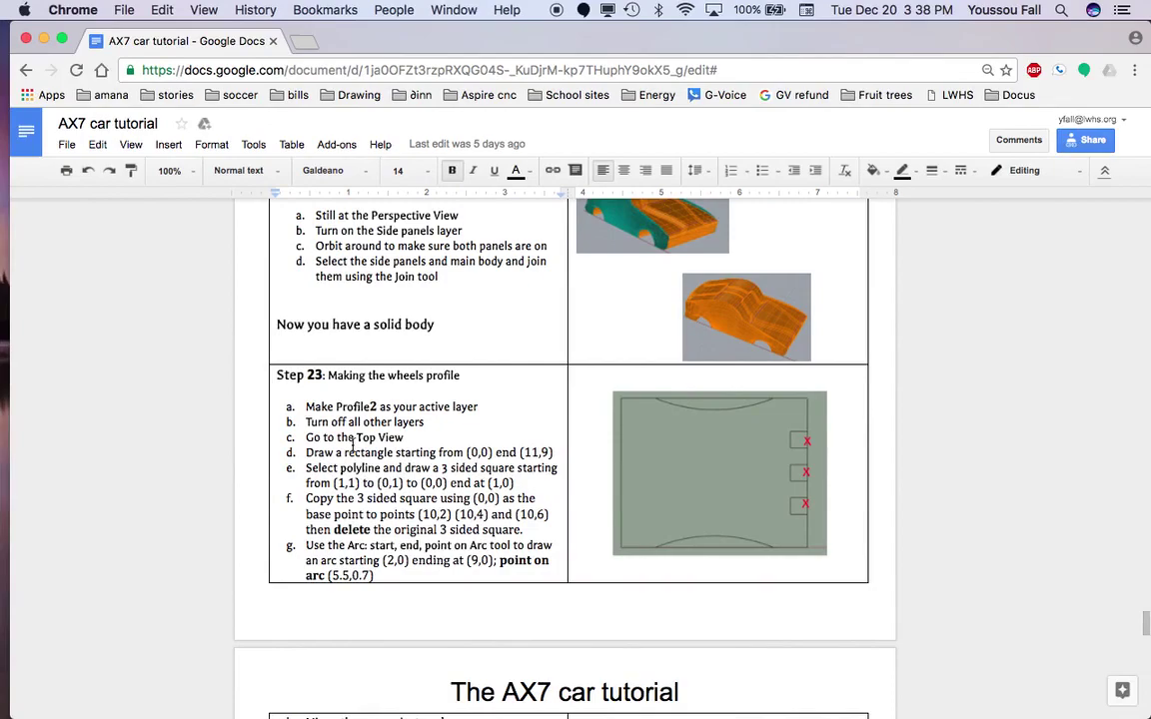
pyautogui.hotkey('ctrl', 'Left')
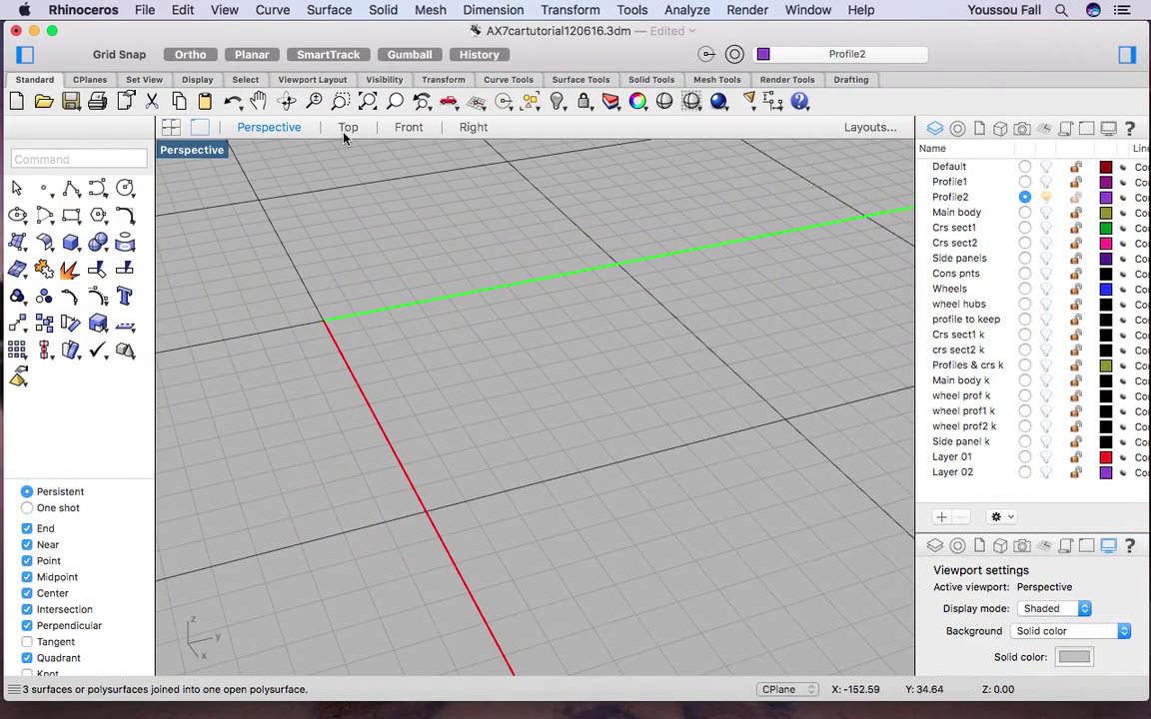
# In the Top view, draw a rectangle with corners at 0 and 11,9.
pyautogui.click(346, 130)
pyautogui.click(71, 216)
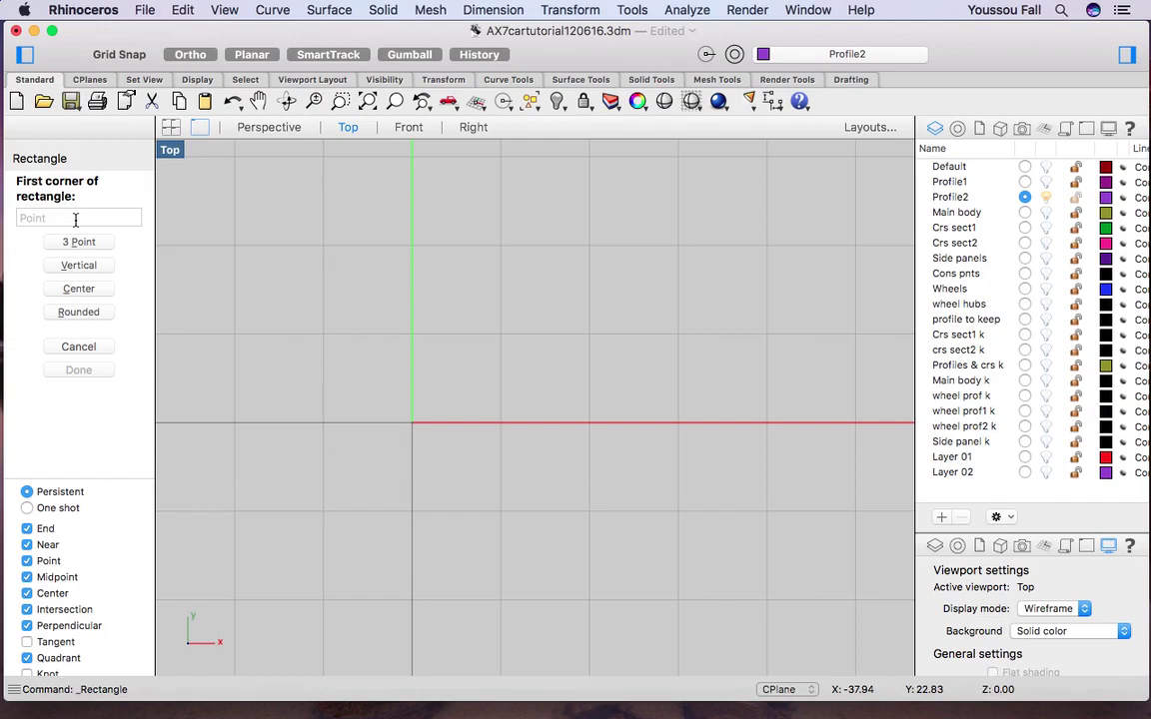
pyautogui.click(75, 218)
pyautogui.write('0')
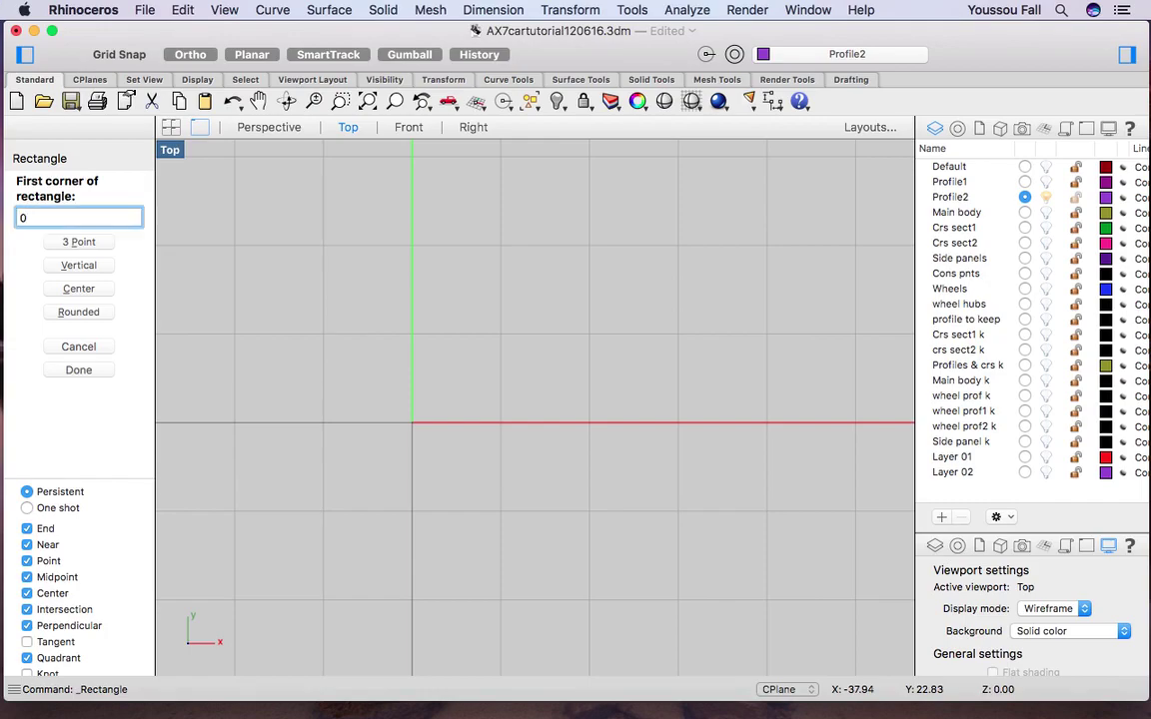
pyautogui.press('Return')
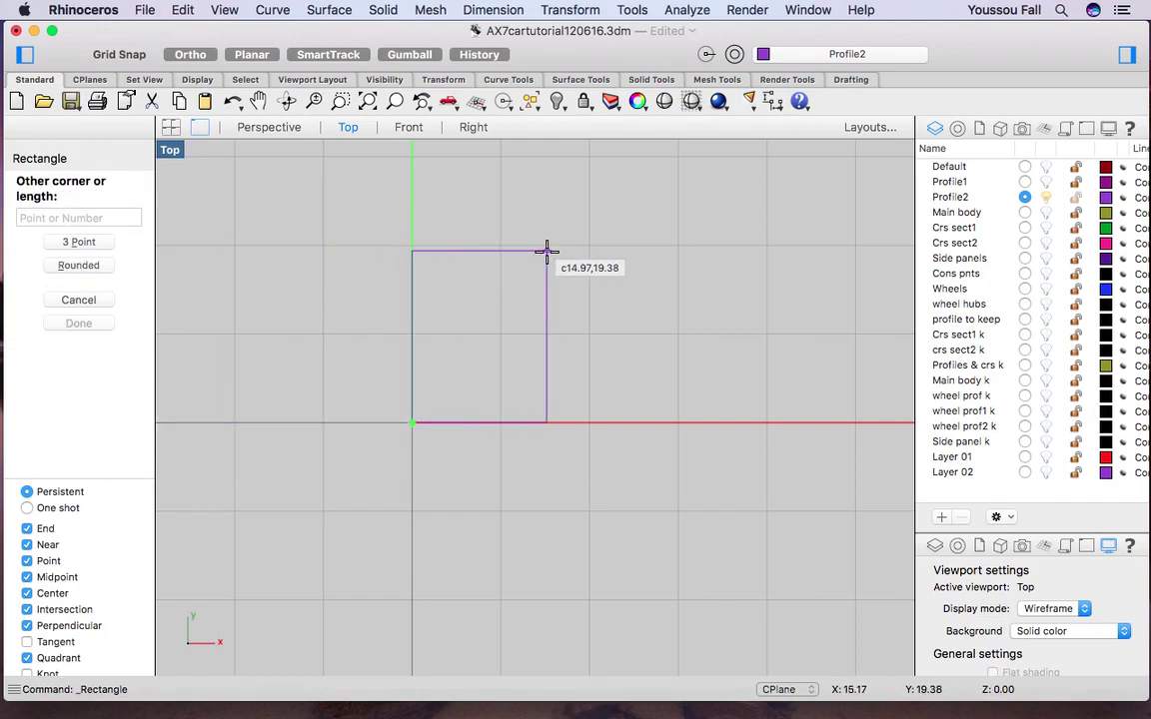
pyautogui.write('11,')
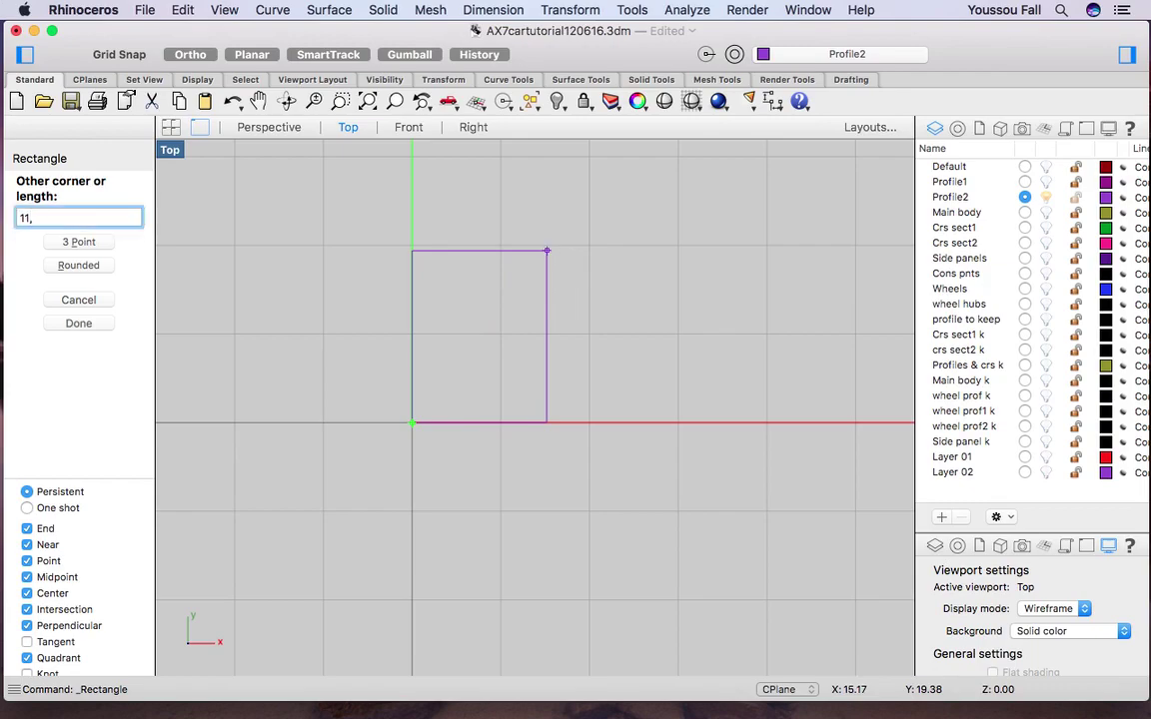
pyautogui.write('9')
pyautogui.press('Return')
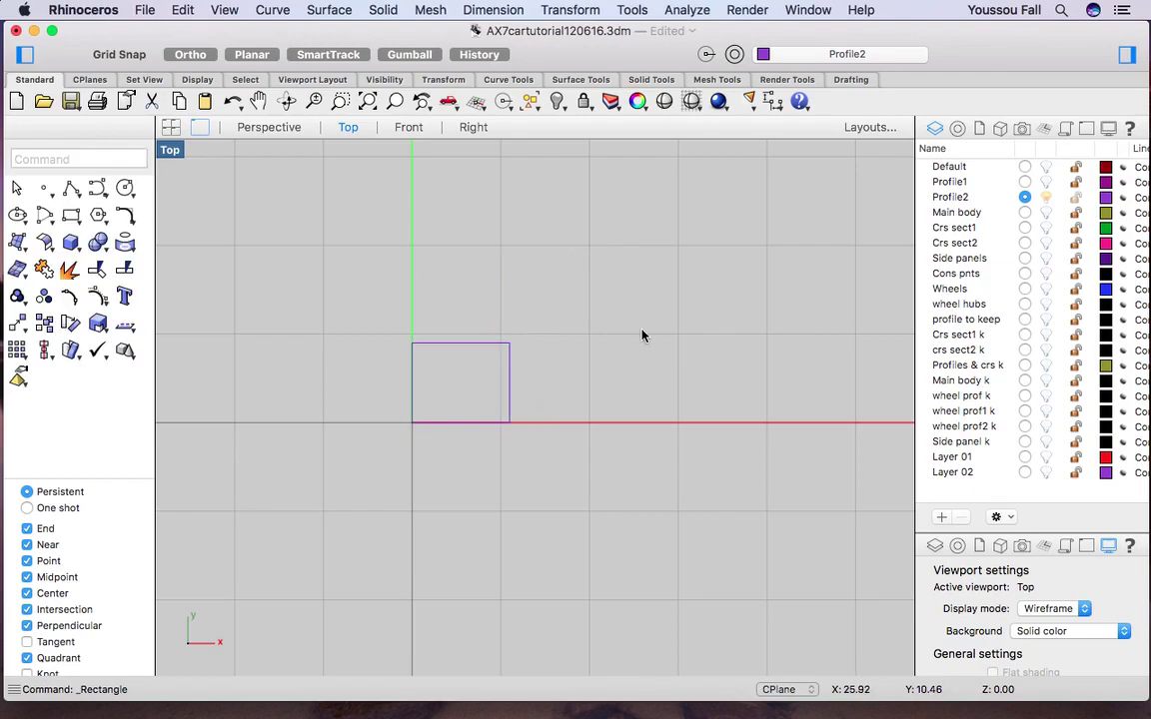
pyautogui.hotkey('ctrl', 'Right')
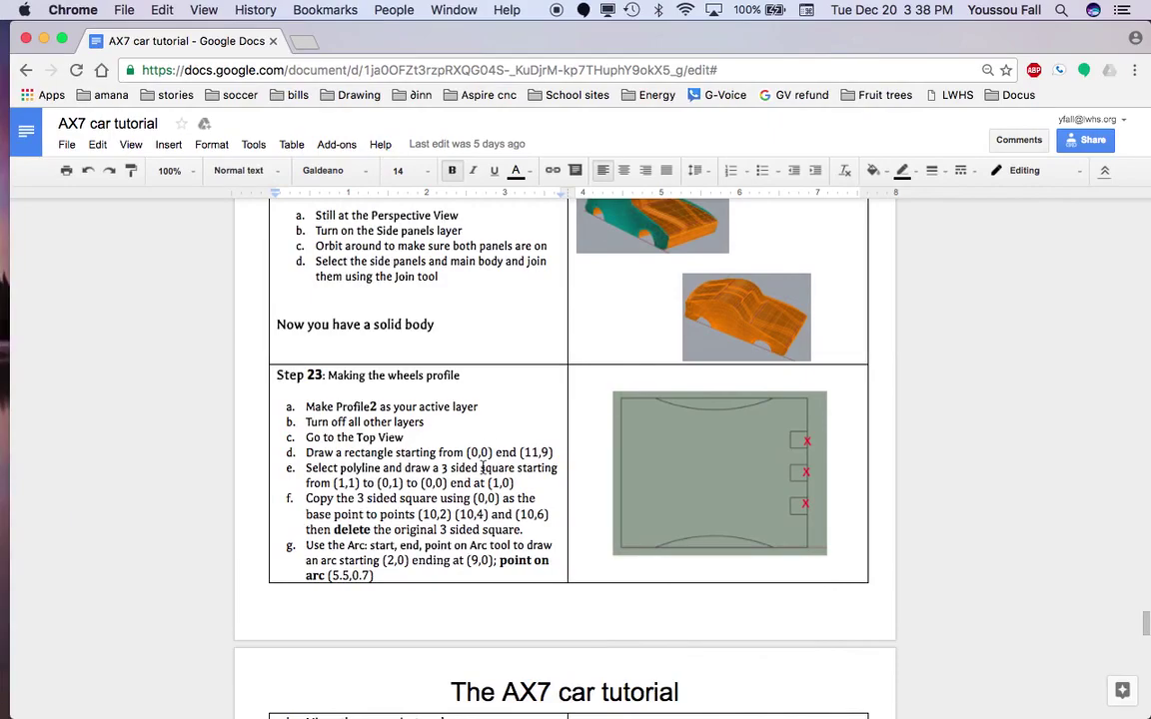
# Read the tutorial's polyline step e, then return to Rhino.
pyautogui.scroll(-1, 537, 473)
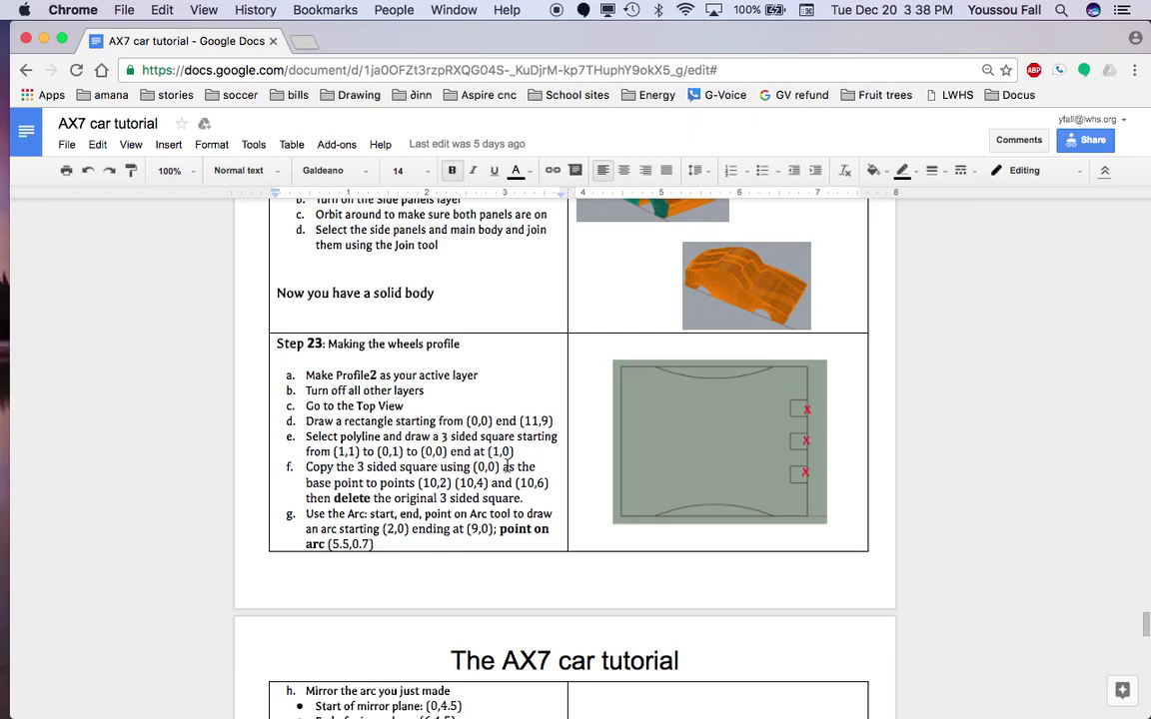
pyautogui.hotkey('ctrl', 'Left')
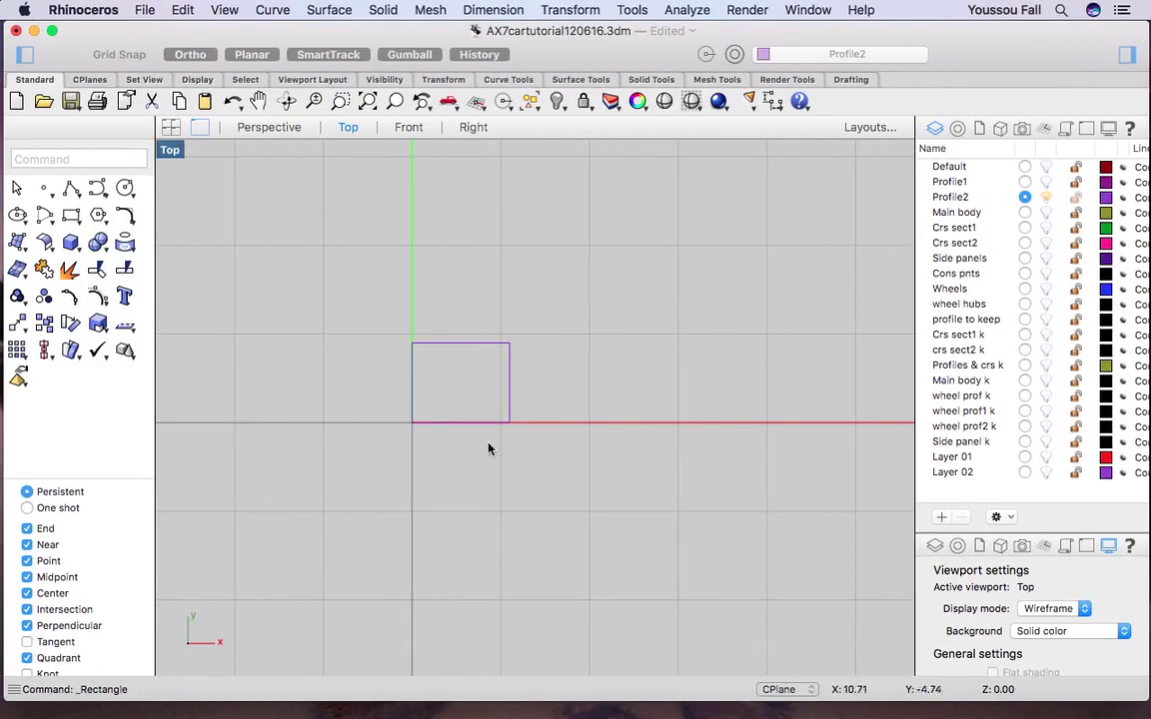
# Draw a polyline through (1,1), (0,1), (0,0) and (1,0), then select it.
pyautogui.click(70, 187)
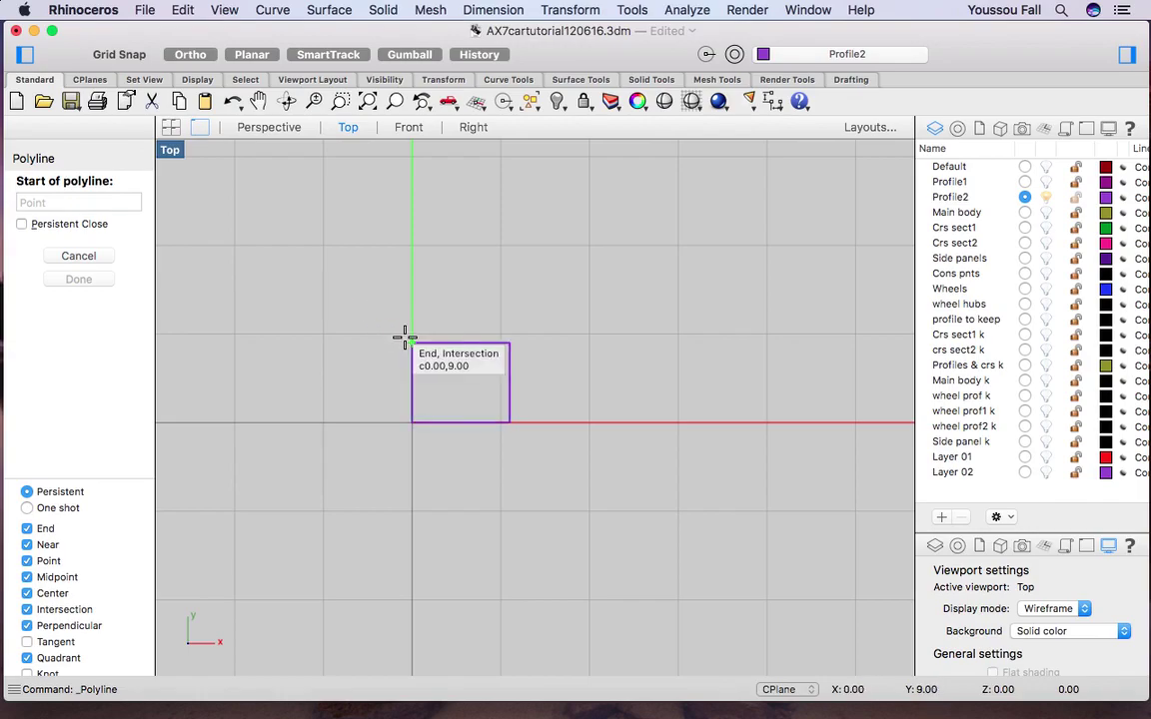
pyautogui.write('1,1')
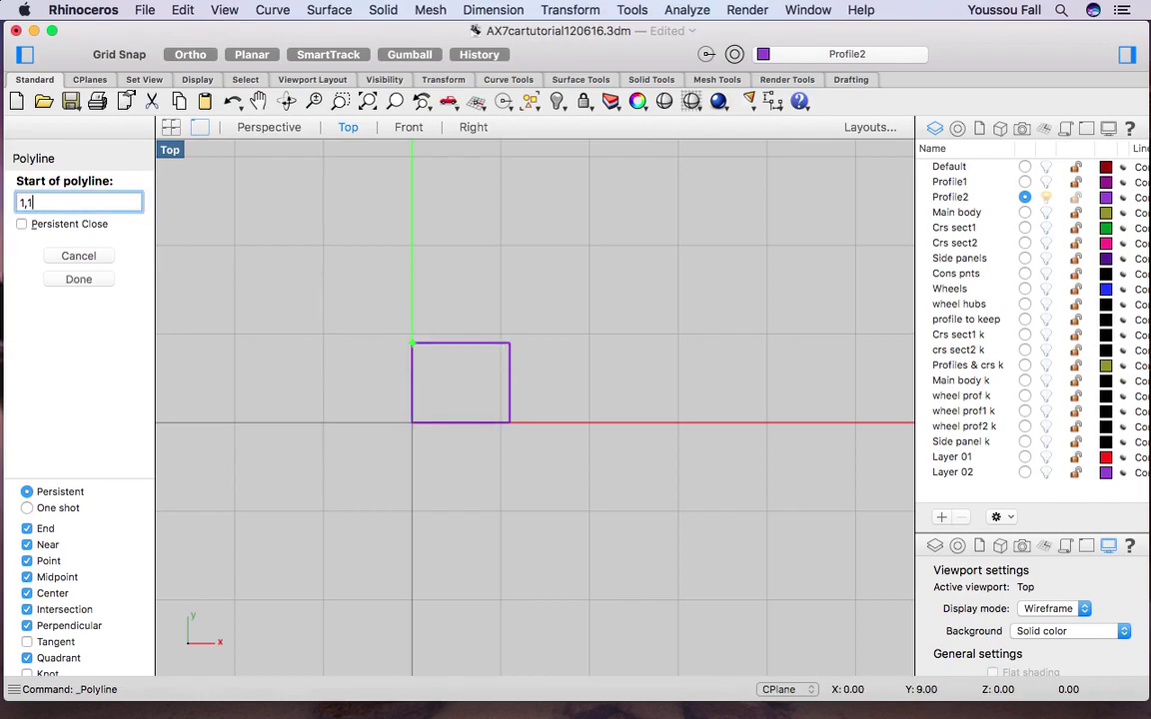
pyautogui.press('Return')
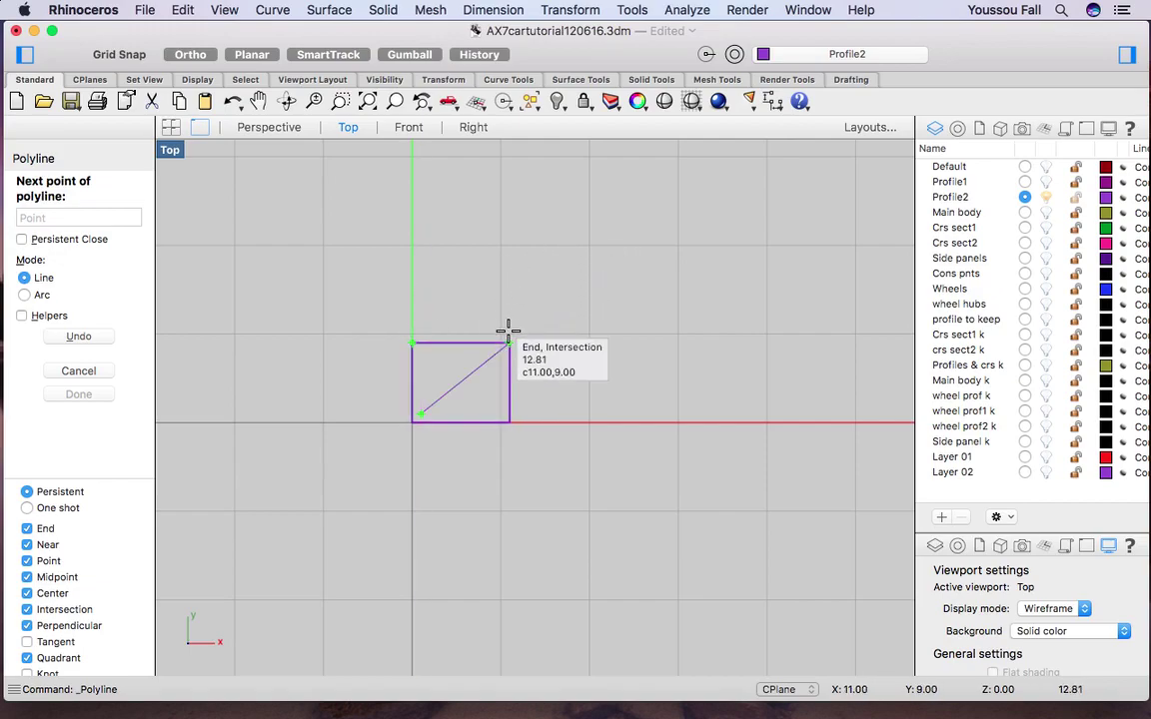
pyautogui.scroll(3, 505, 332)
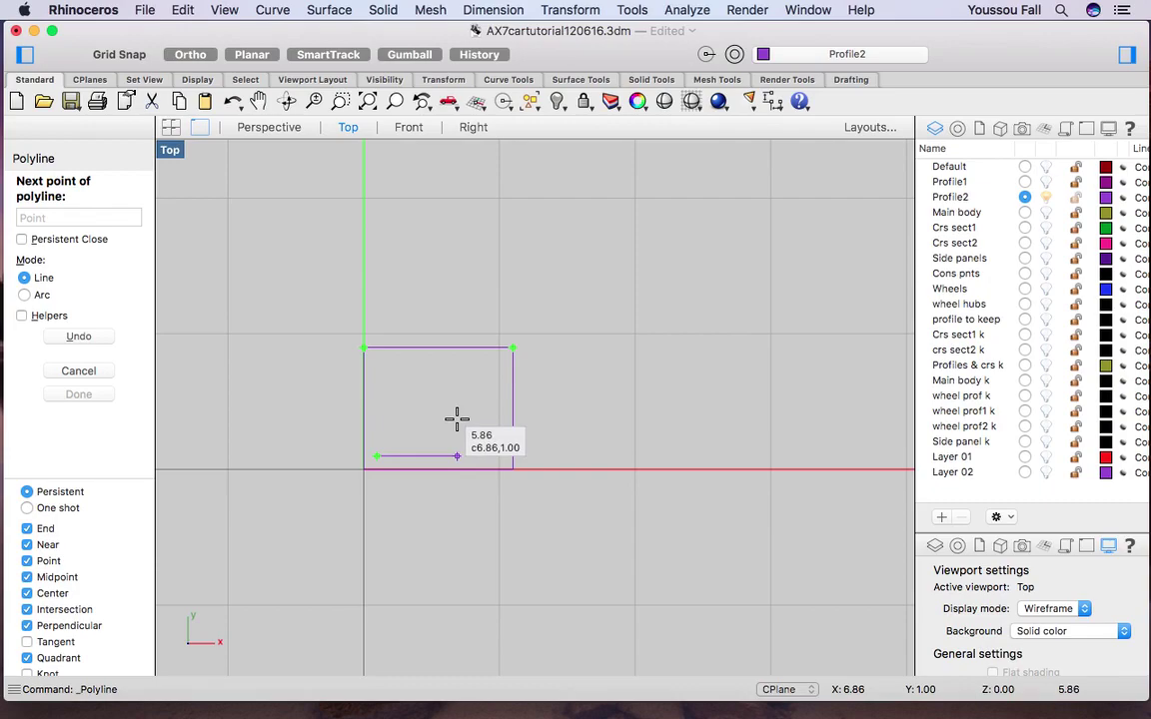
pyautogui.write('0,')
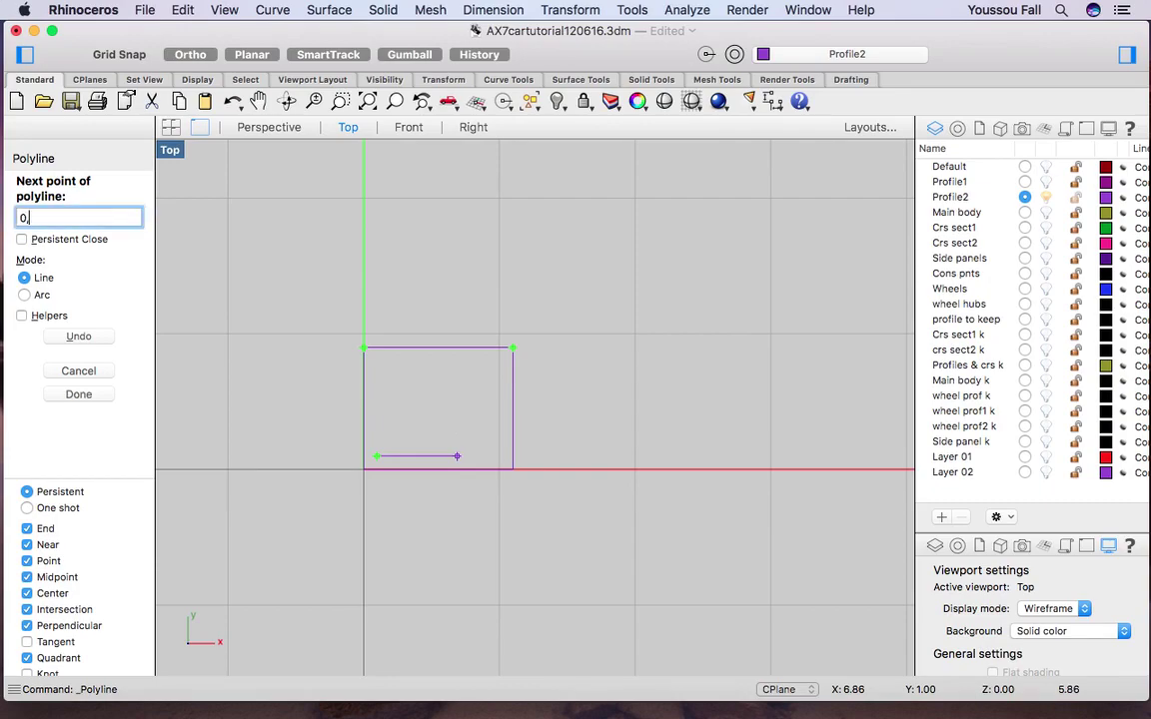
pyautogui.write('1')
pyautogui.press('Return')
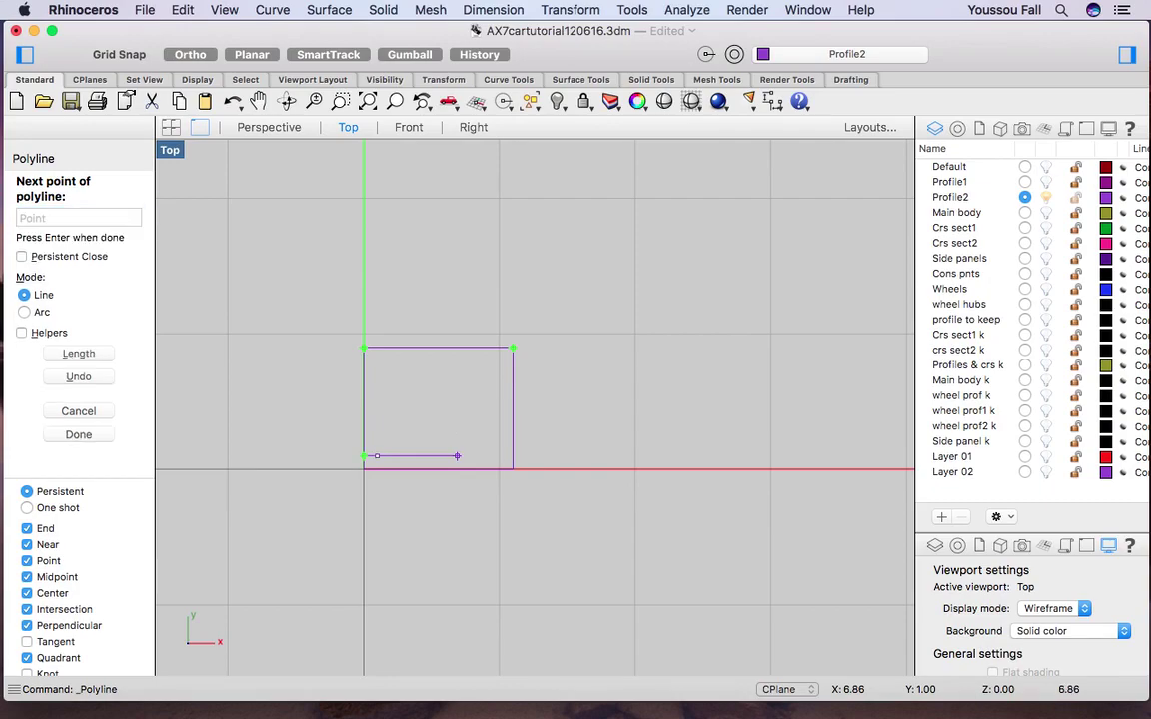
pyautogui.write('0,0')
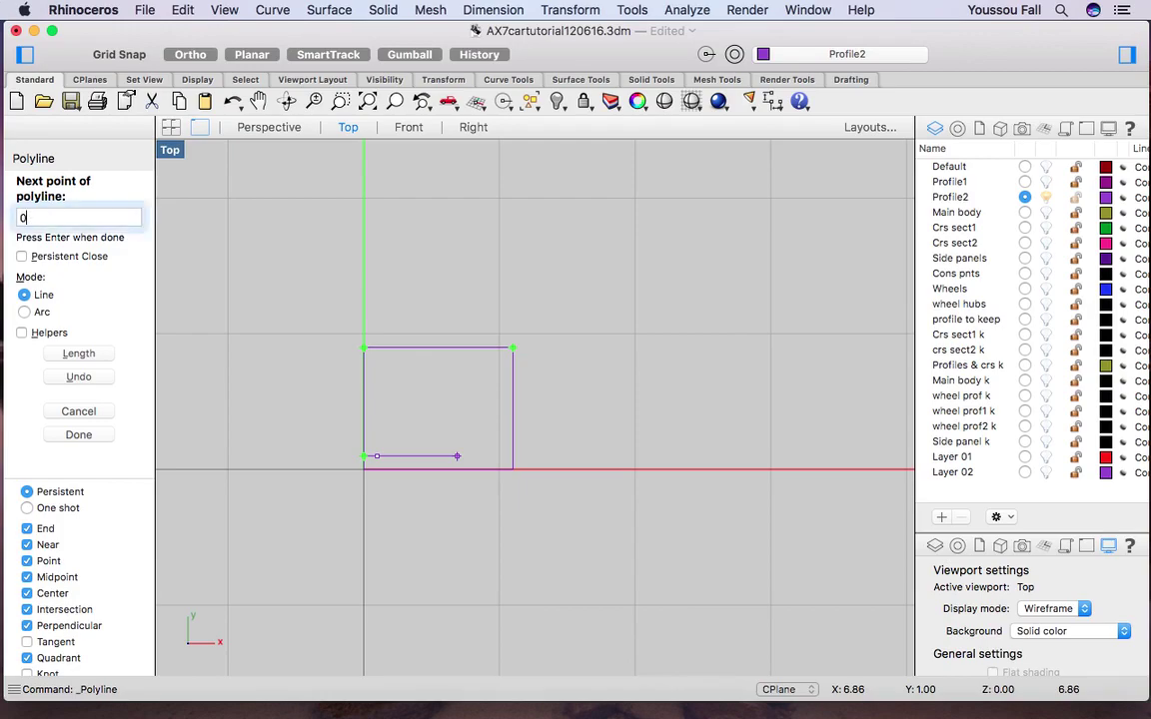
pyautogui.press('Return')
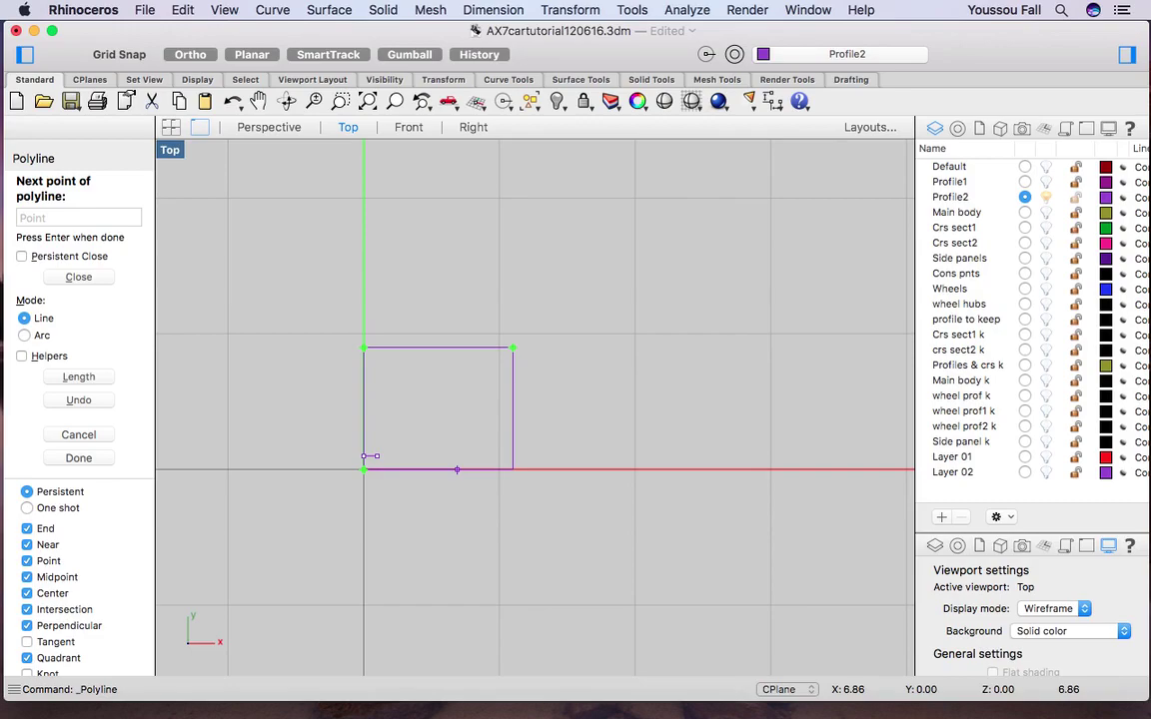
pyautogui.write('1,0')
pyautogui.press('Return')
pyautogui.press('Return')
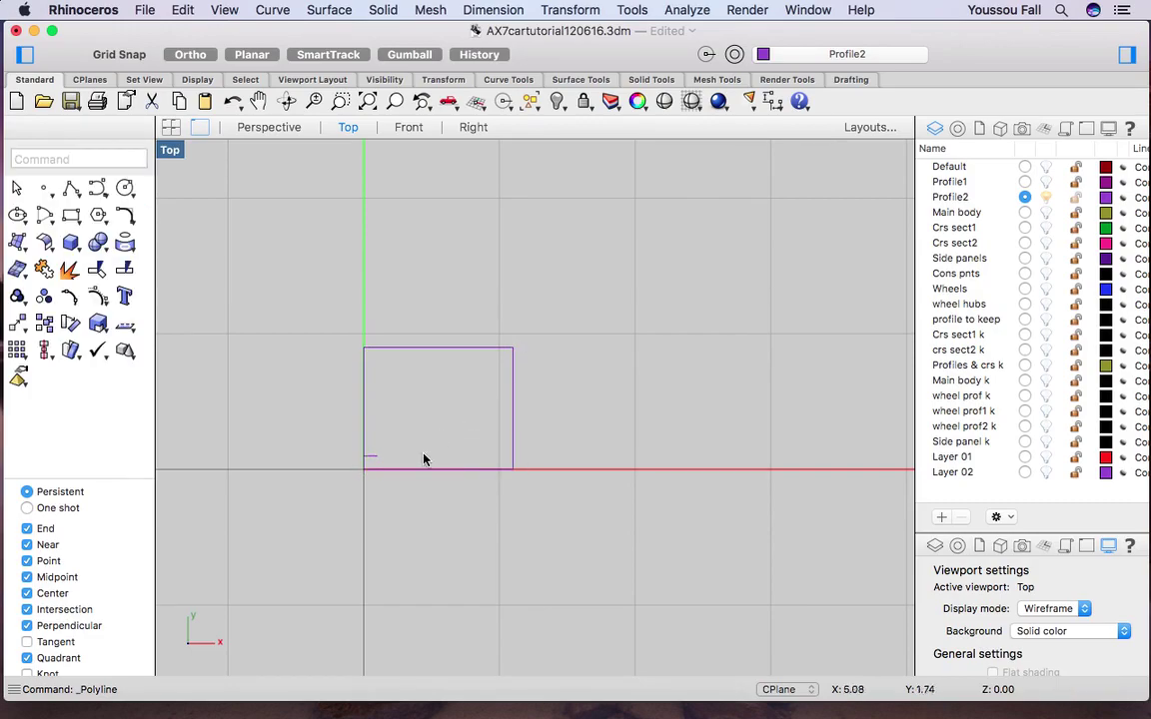
pyautogui.click(372, 462)
# Check the tutorial, then start copying the three-sided square from base point 0.
pyautogui.scroll(4, 369, 468)
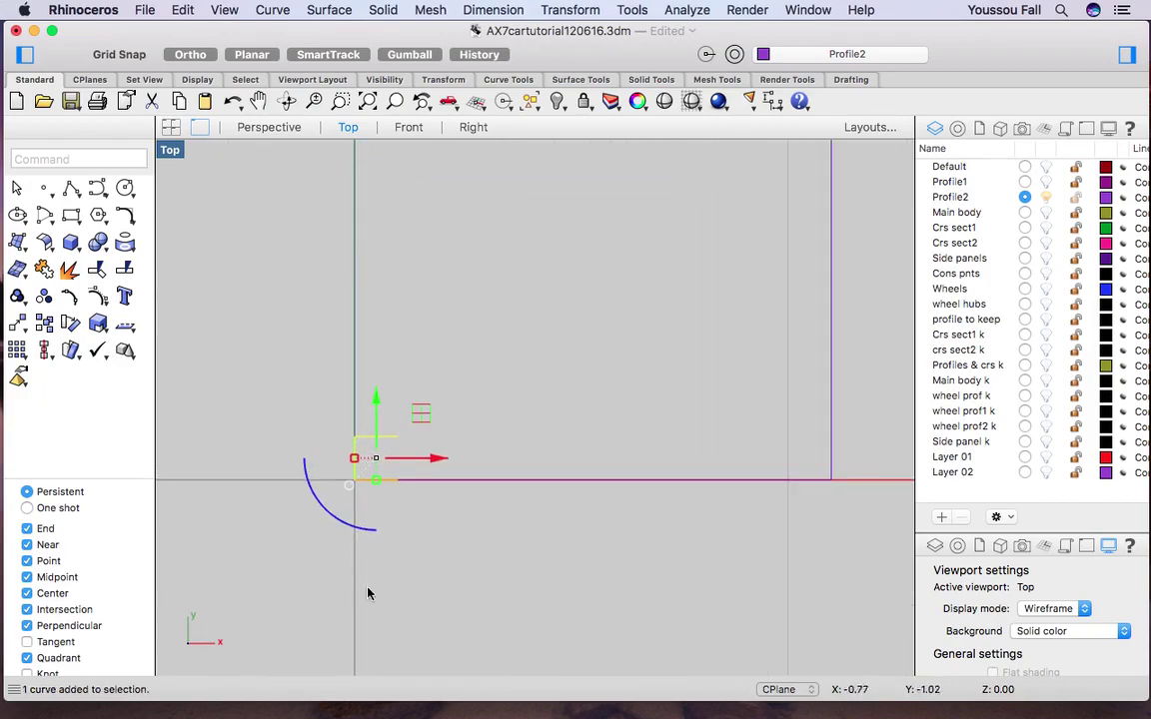
pyautogui.hotkey('ctrl', 'Right')
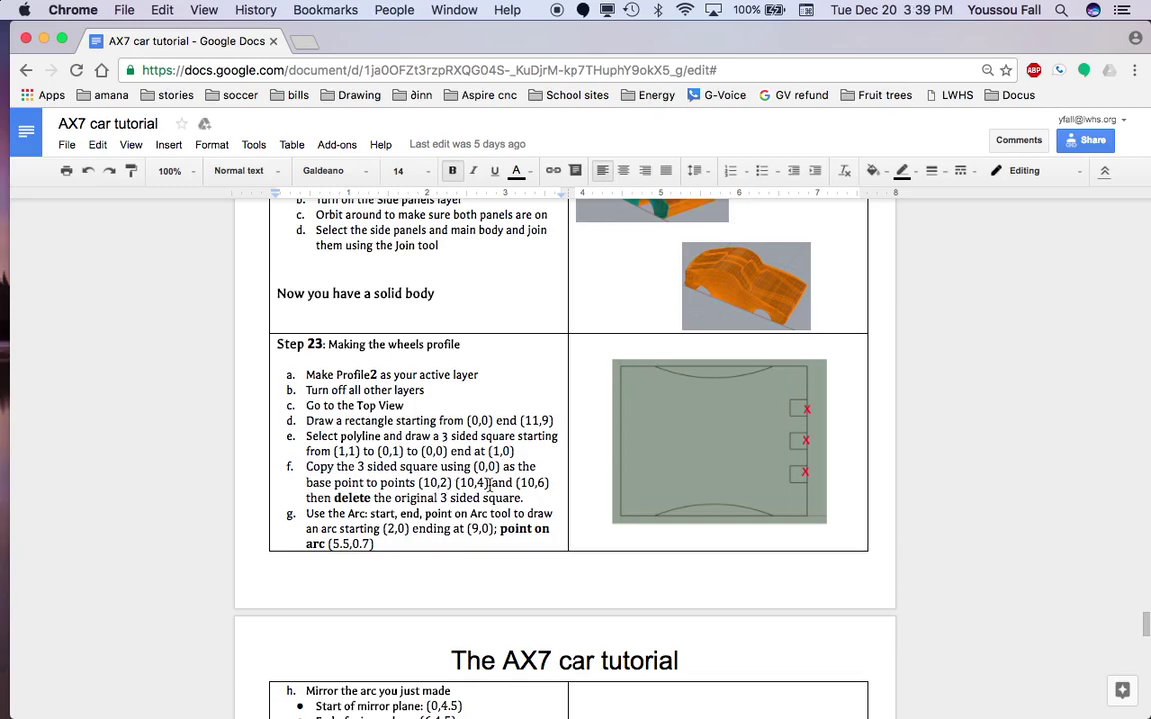
pyautogui.hotkey('ctrl', 'Left')
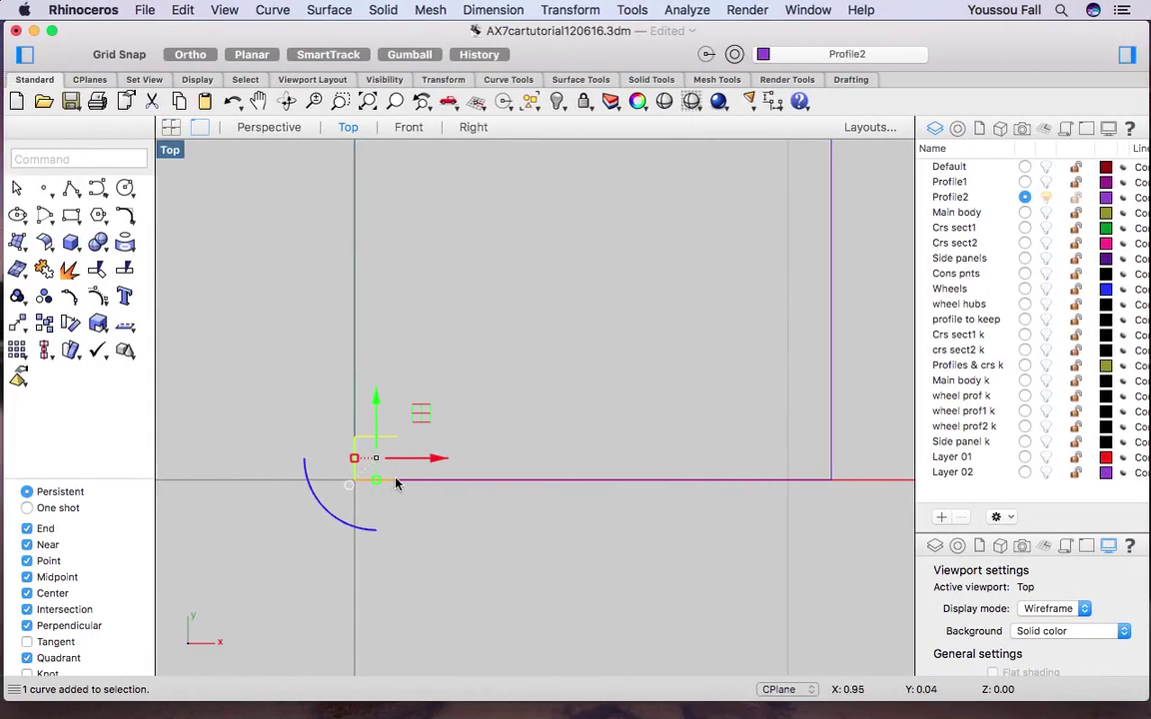
pyautogui.write('Copy')
pyautogui.press('Return')
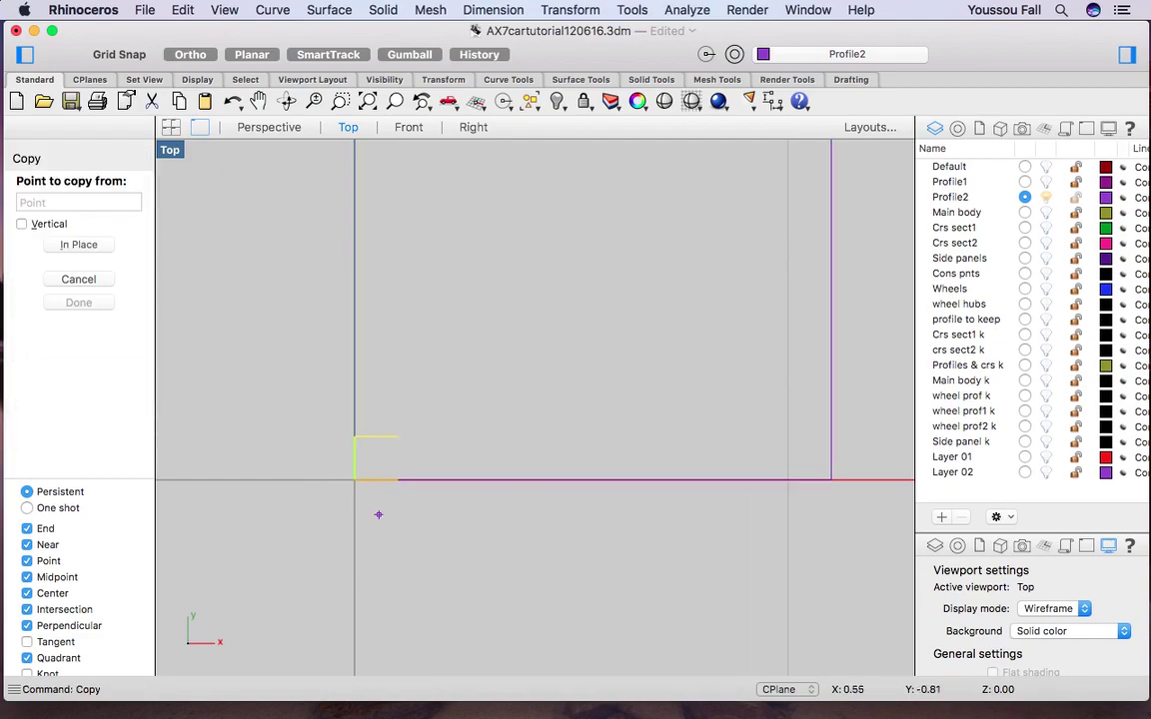
pyautogui.write('0')
pyautogui.press('Return')
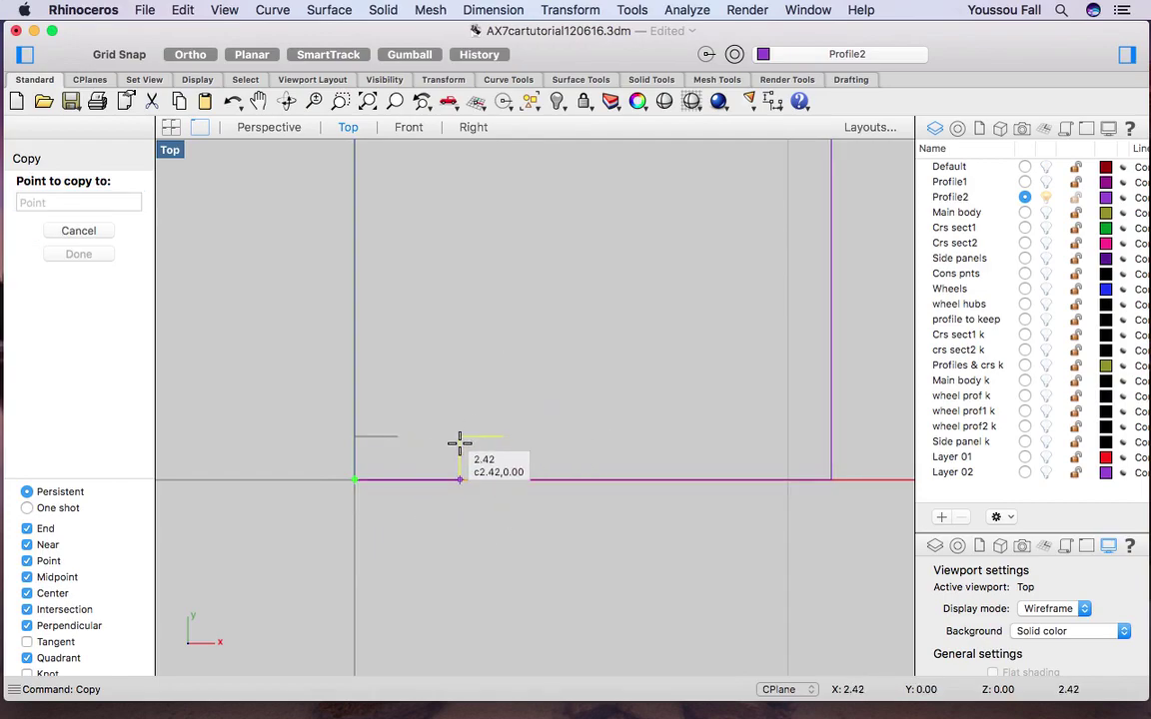
# Place copies of the square at (10,2), (10,4) and (10,6) along the rectangle's right edge.
pyautogui.hotkey('ctrl', 'Right')
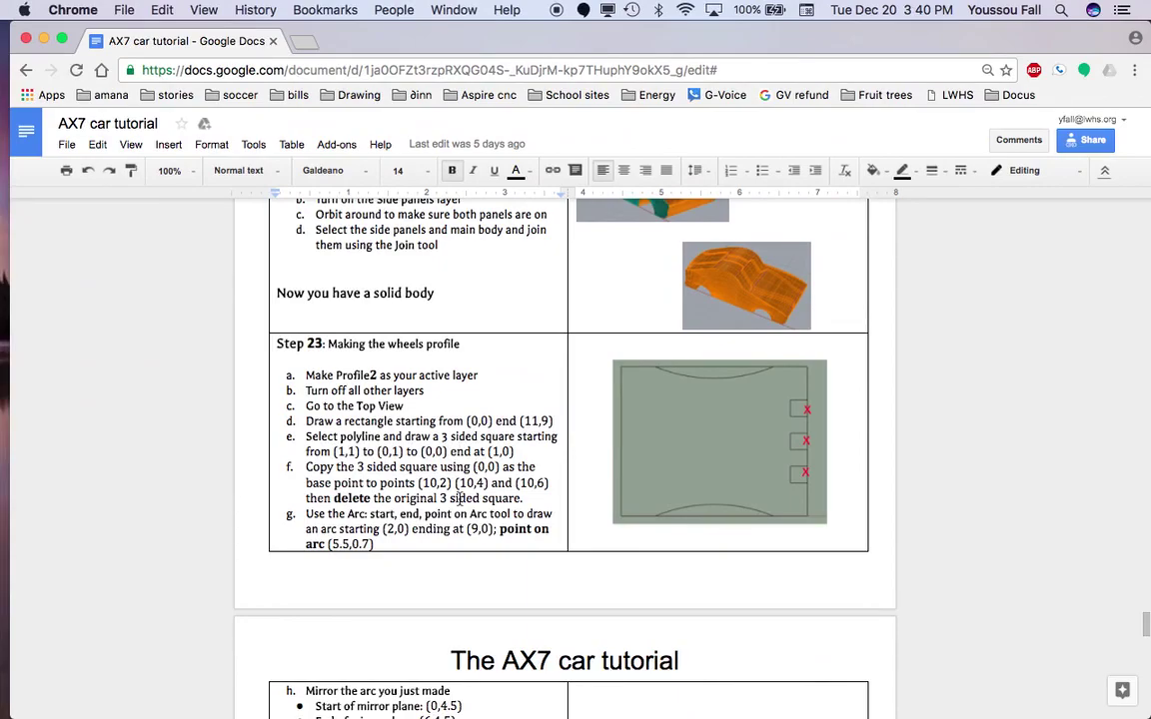
pyautogui.hotkey('ctrl', 'Left')
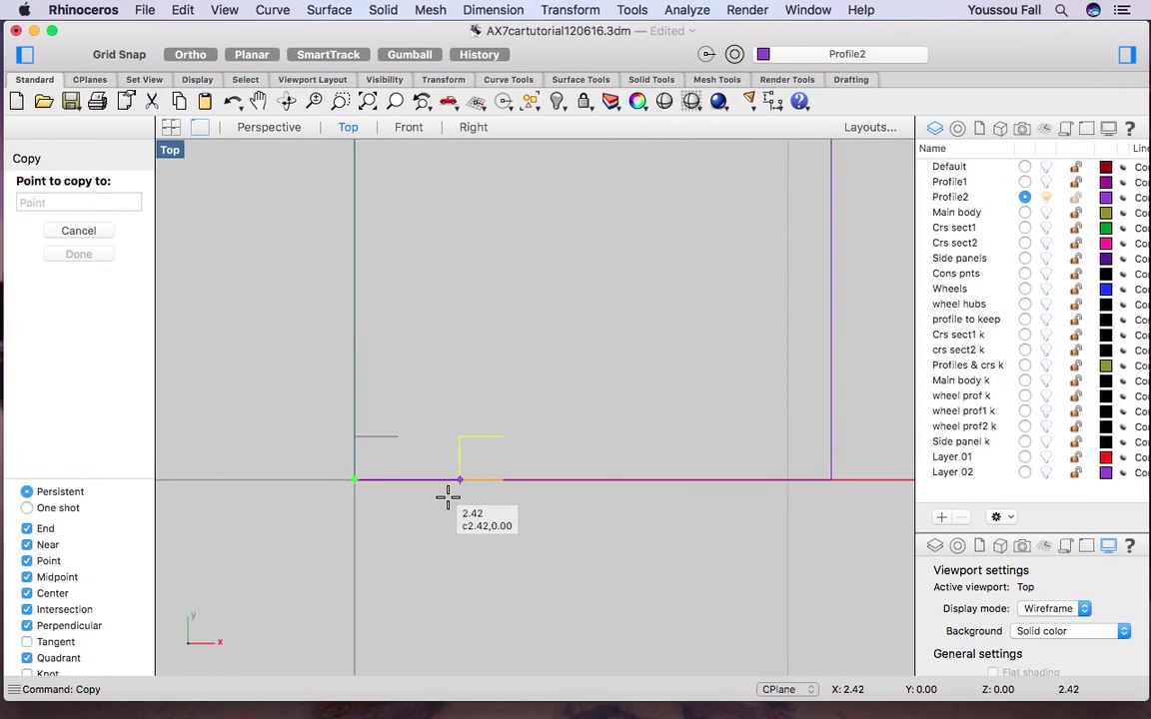
pyautogui.write('10')
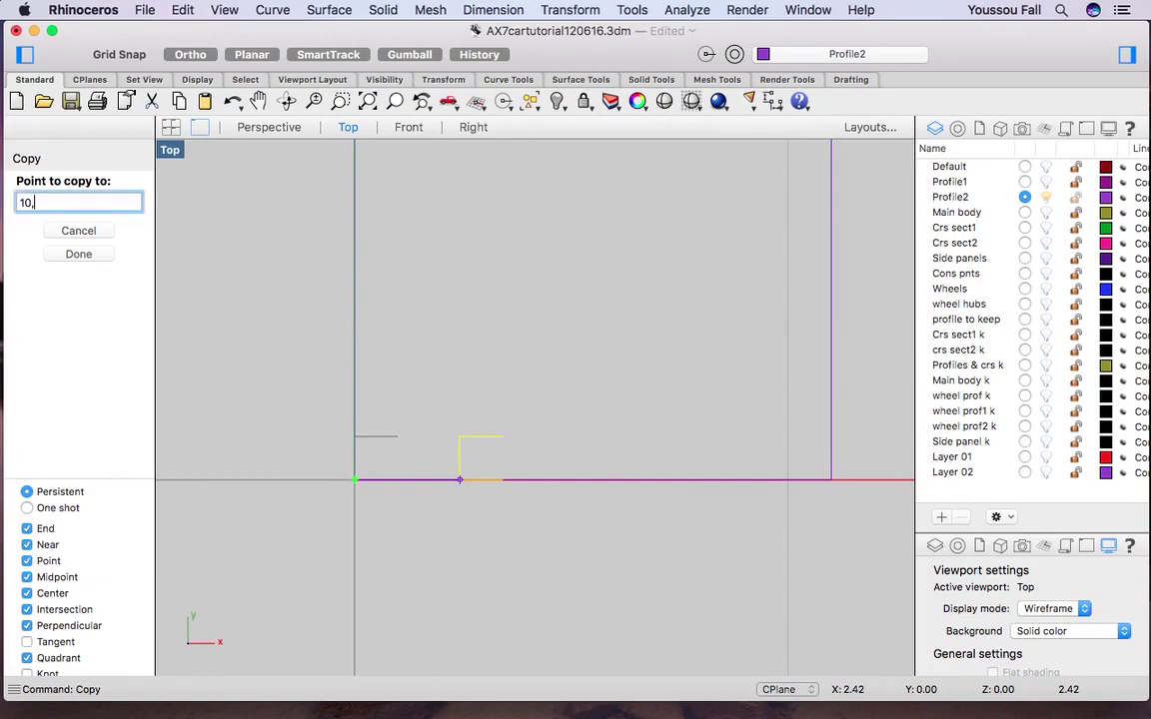
pyautogui.write(',0')
pyautogui.press('Return')
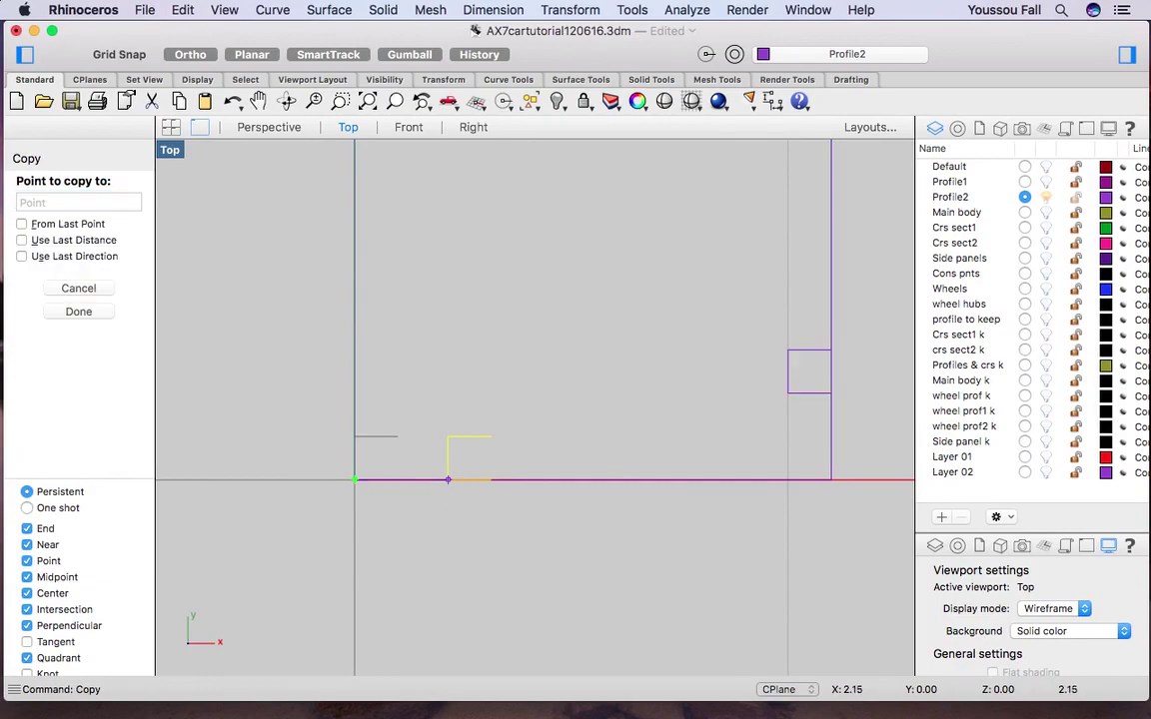
pyautogui.write('10')
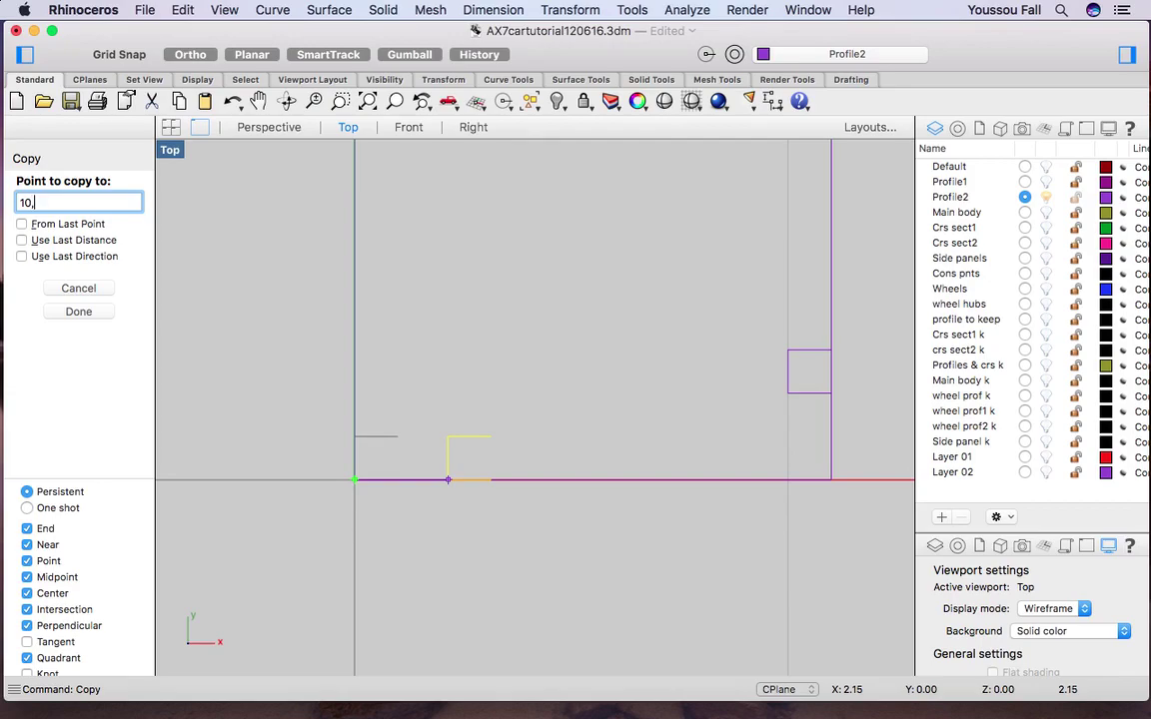
pyautogui.write(',4')
pyautogui.press('Return')
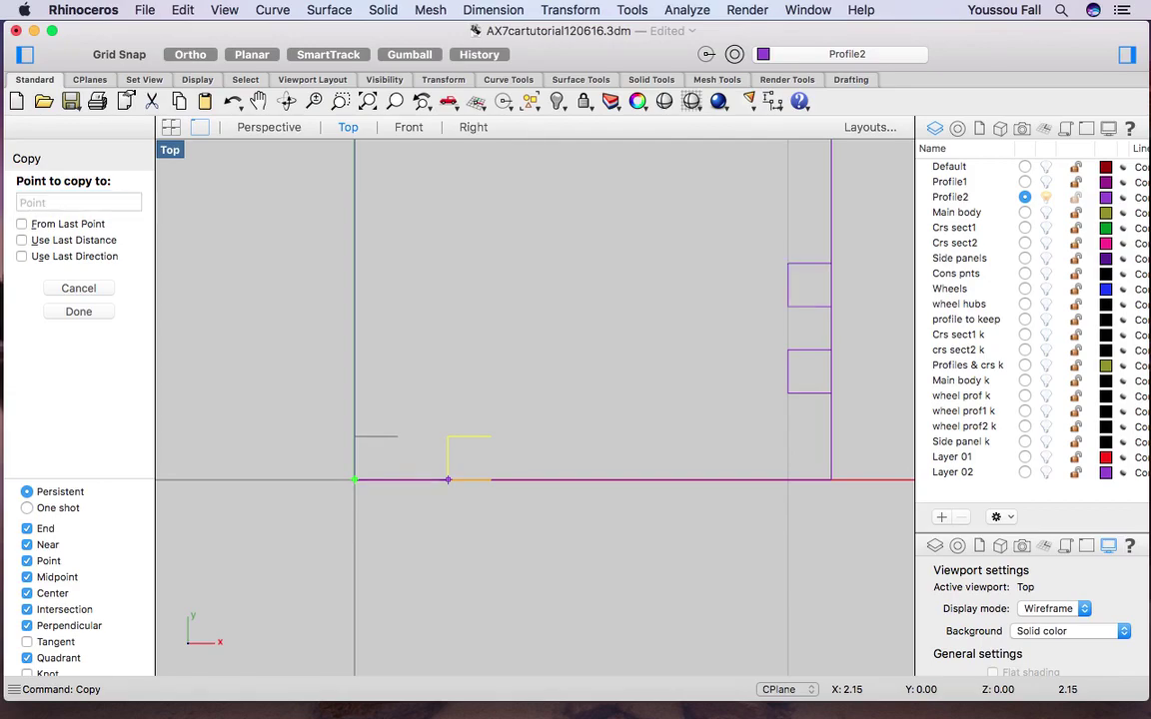
pyautogui.write('10,')
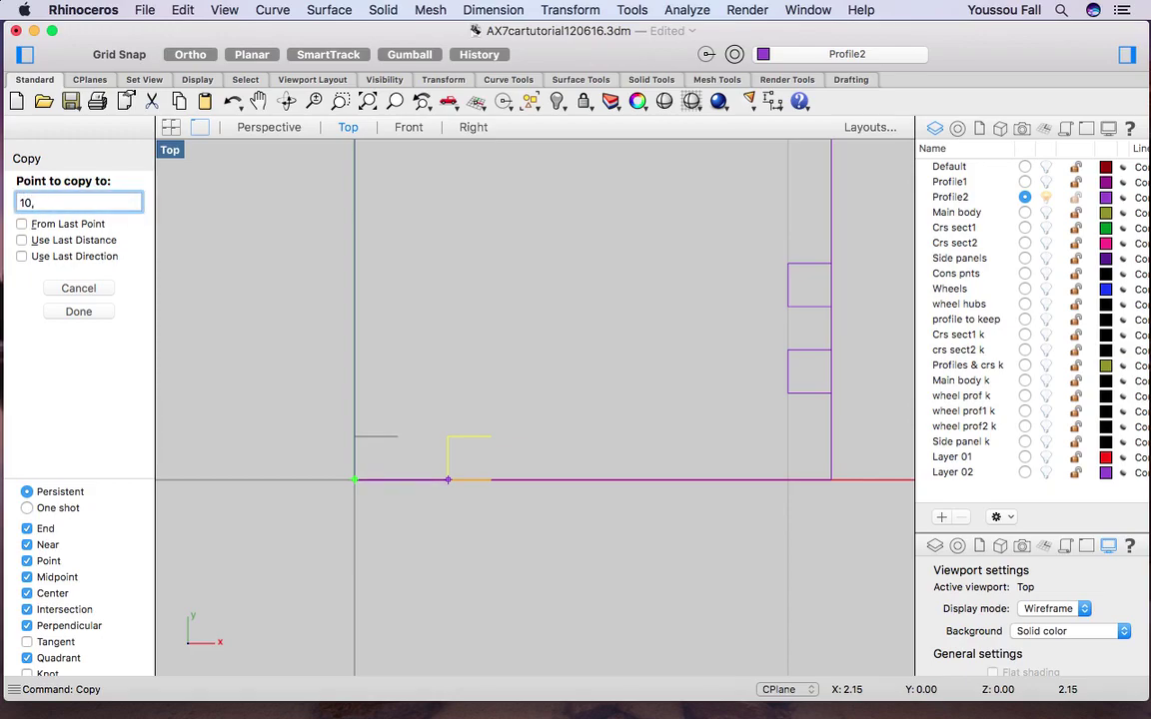
pyautogui.press('BackSpace')
pyautogui.press('BackSpace')
pyautogui.press('BackSpace')
pyautogui.scroll(-2, 337, 576)
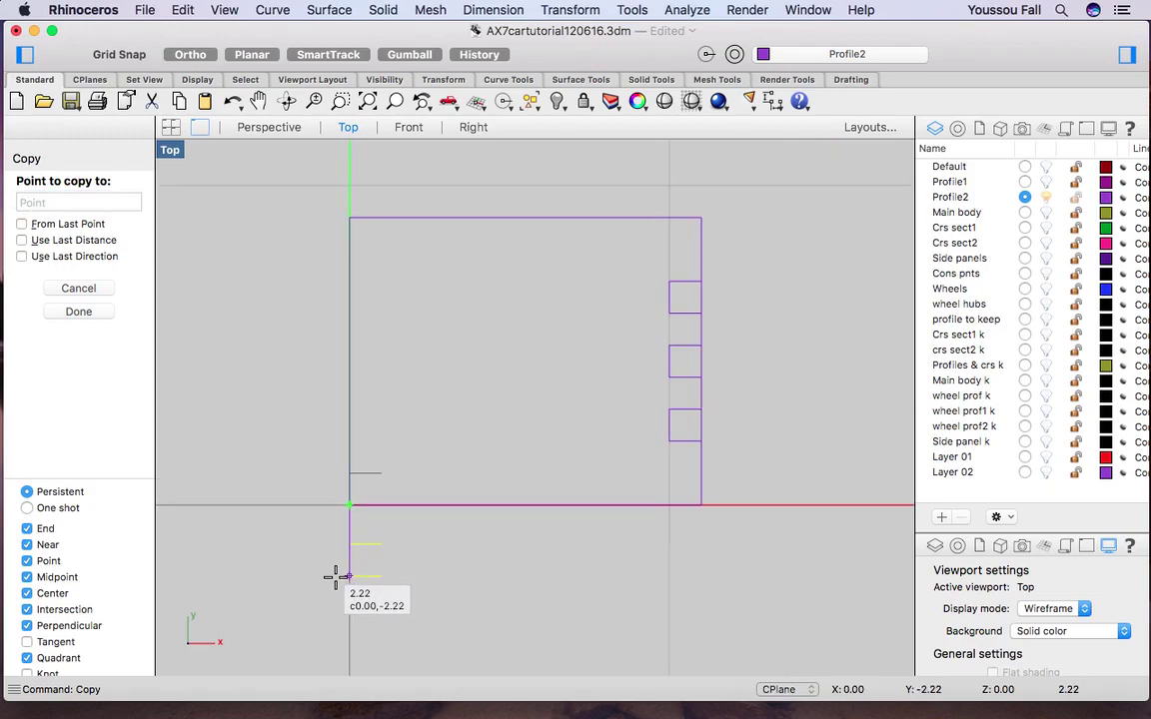
pyautogui.press('Return')
pyautogui.press('Return')
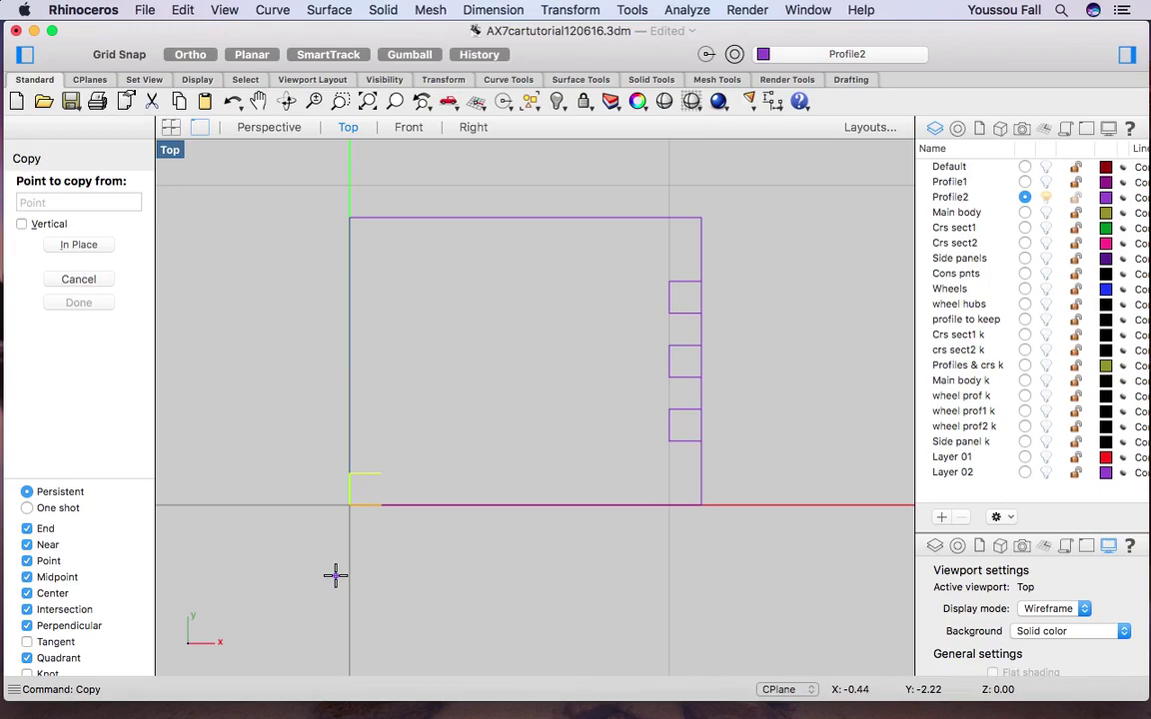
pyautogui.press('Escape')
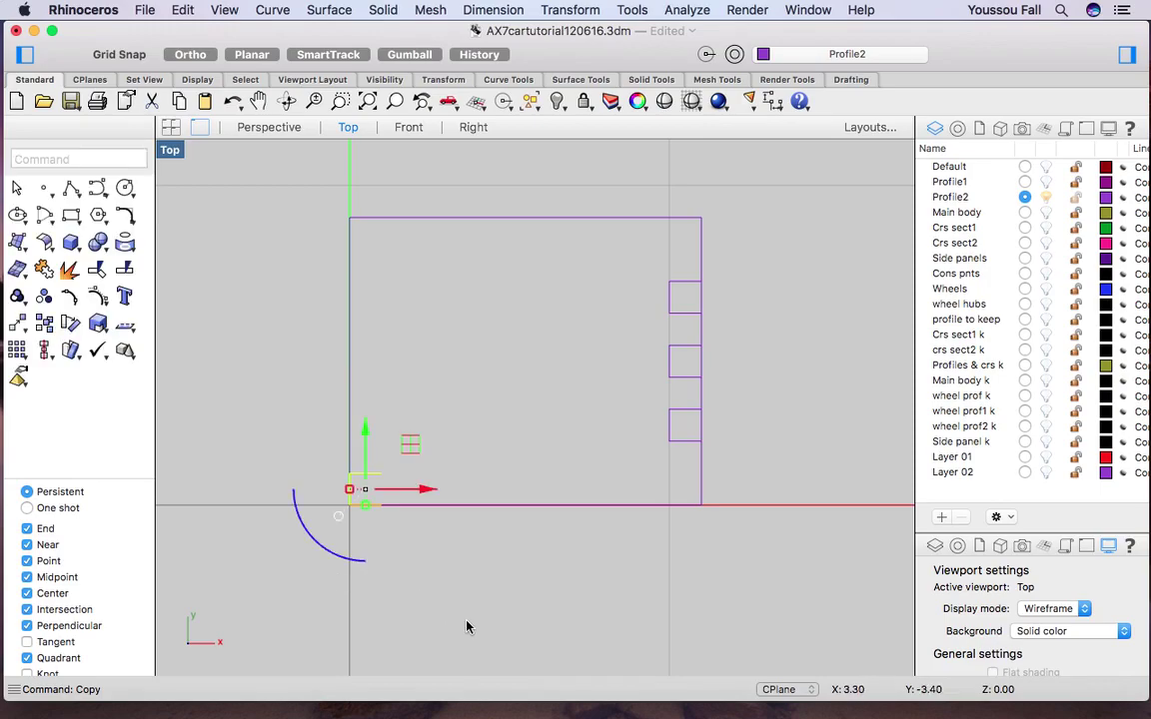
pyautogui.press('Escape')
pyautogui.hotkey('ctrl', 'Right')
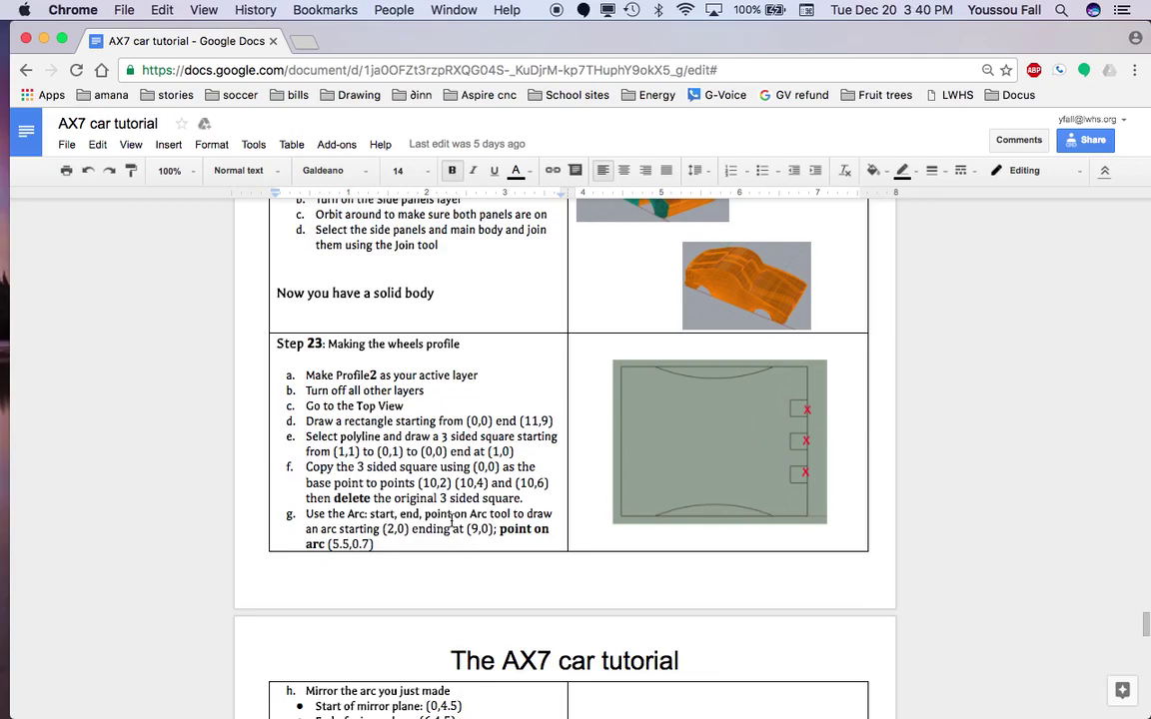
# Scroll the tutorial to Step 23 to read item g's arc coordinates.
pyautogui.scroll(-2, 451, 520)
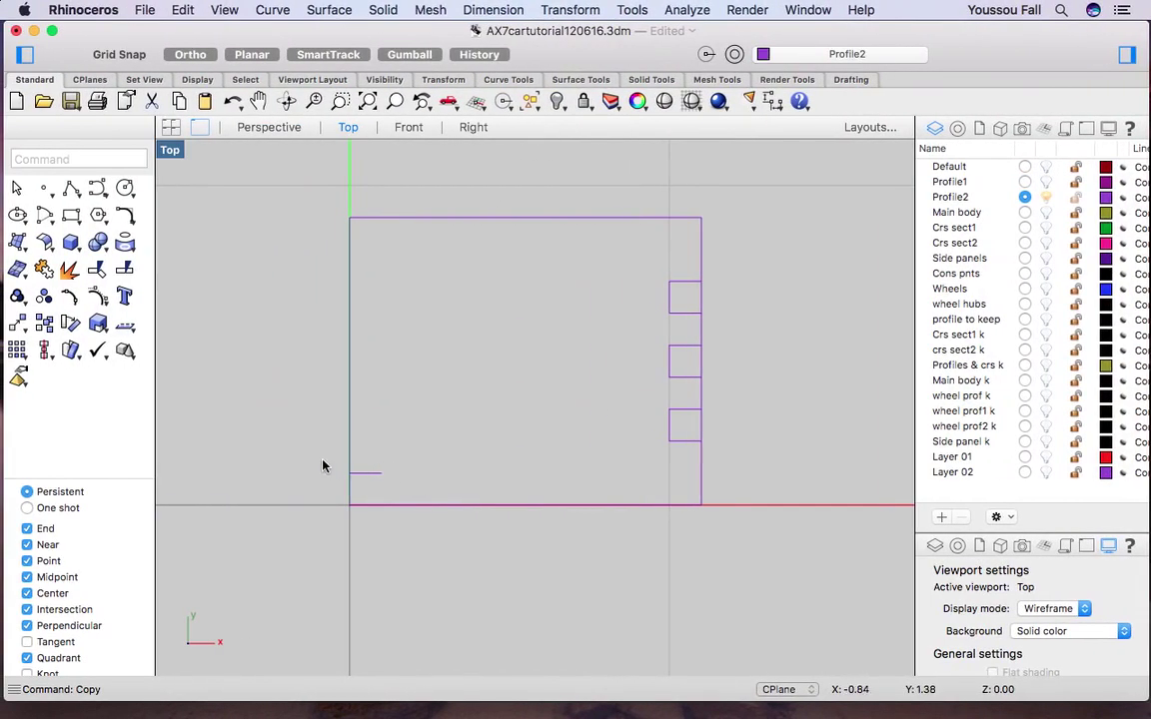
# Delete the original three-sided square, including its leftover segment.
pyautogui.click(394, 501)
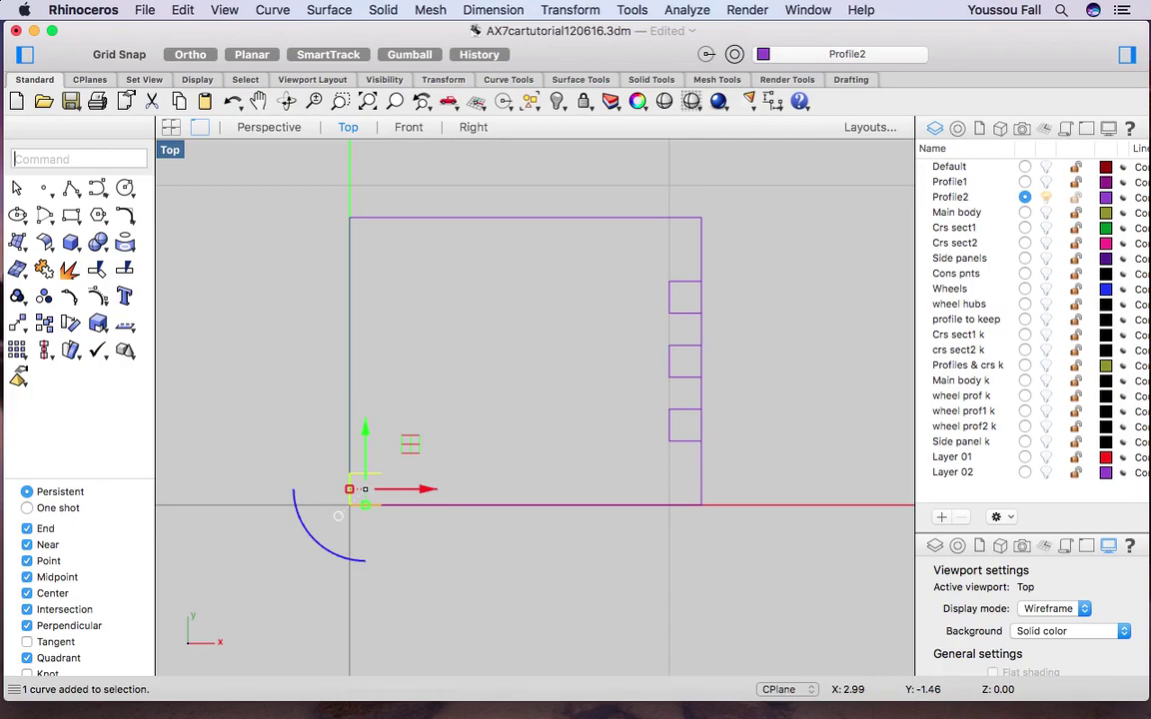
pyautogui.press('Delete')
pyautogui.moveTo(318, 437); pyautogui.dragTo(453, 570)
pyautogui.press('Delete')
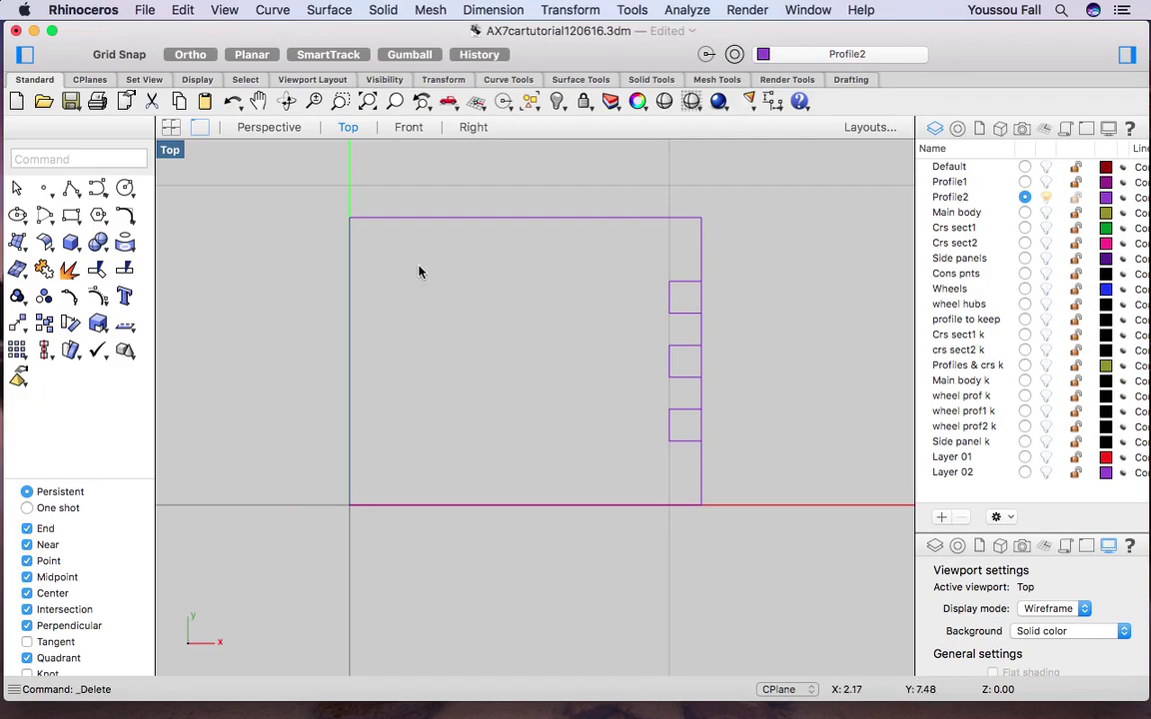
# Draw a start-end-point arc from 2,0 to 9,0 passing through 5.5,0.7.
pyautogui.click(44, 214)
pyautogui.click(125, 250)
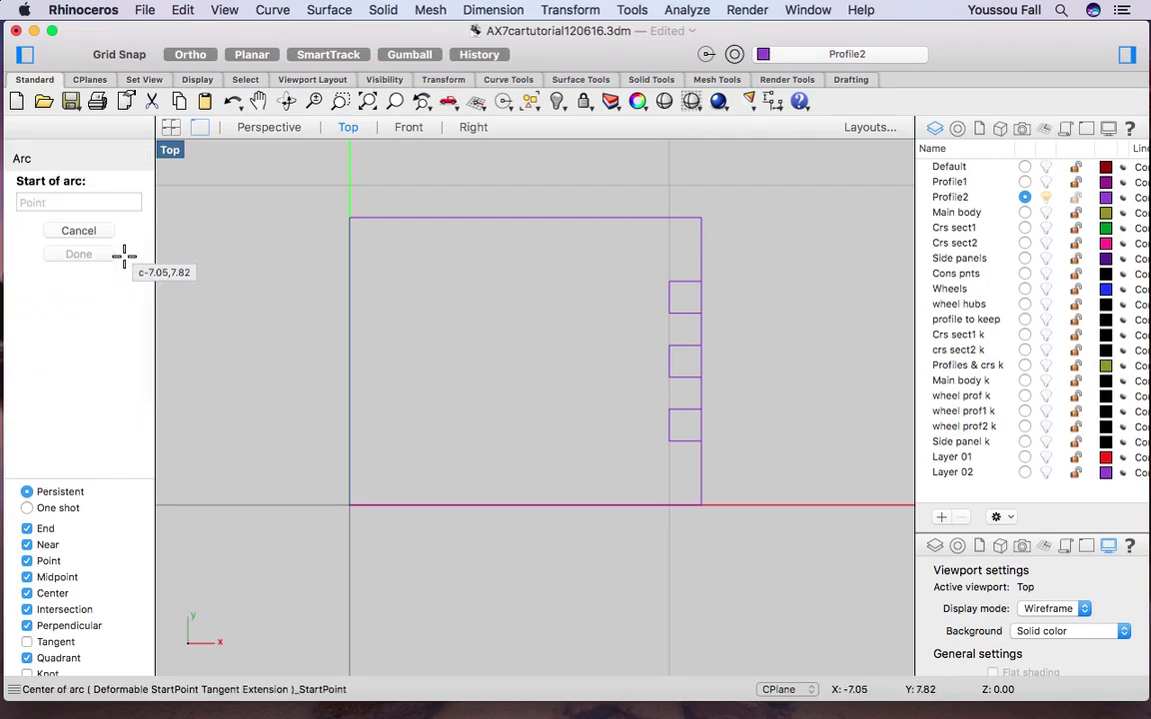
pyautogui.hotkey('ctrl', 'Right')
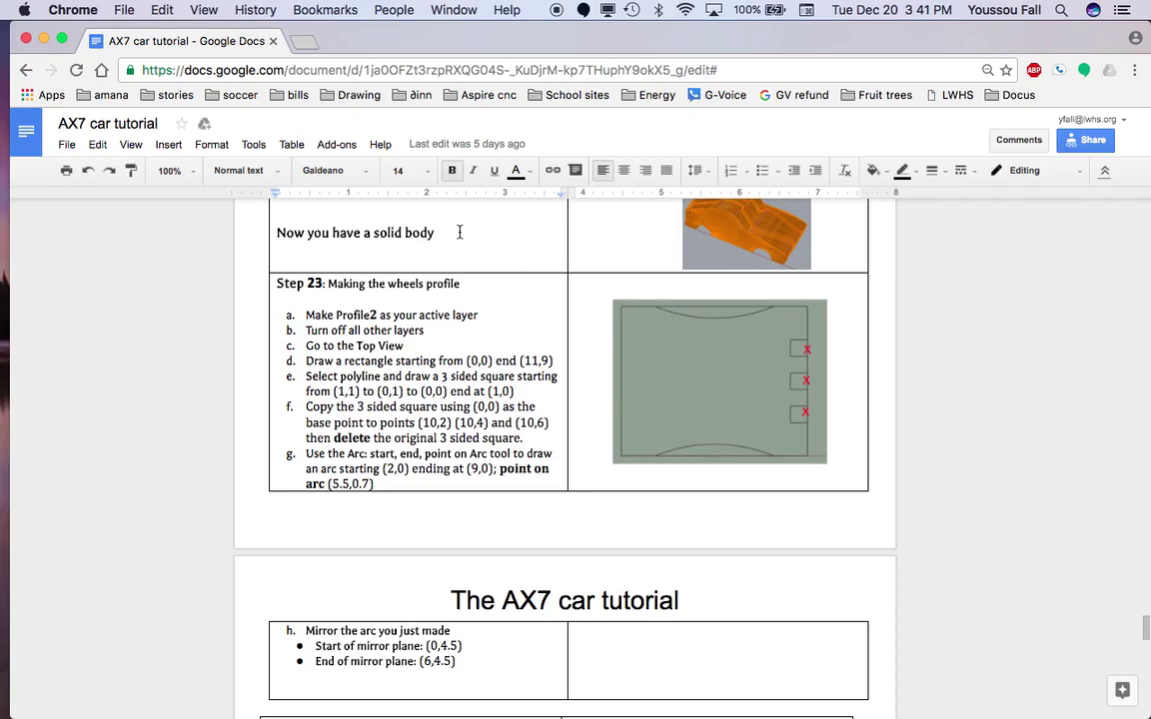
pyautogui.hotkey('ctrl', 'Left')
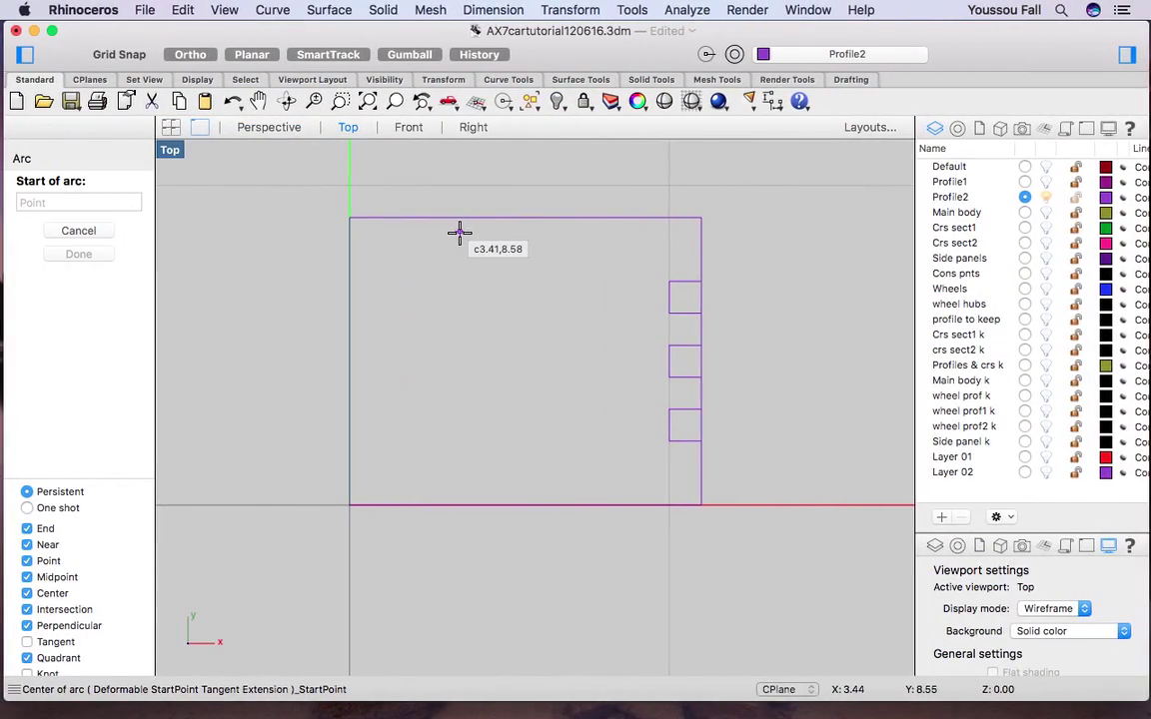
pyautogui.write('2,0')
pyautogui.press('Return')
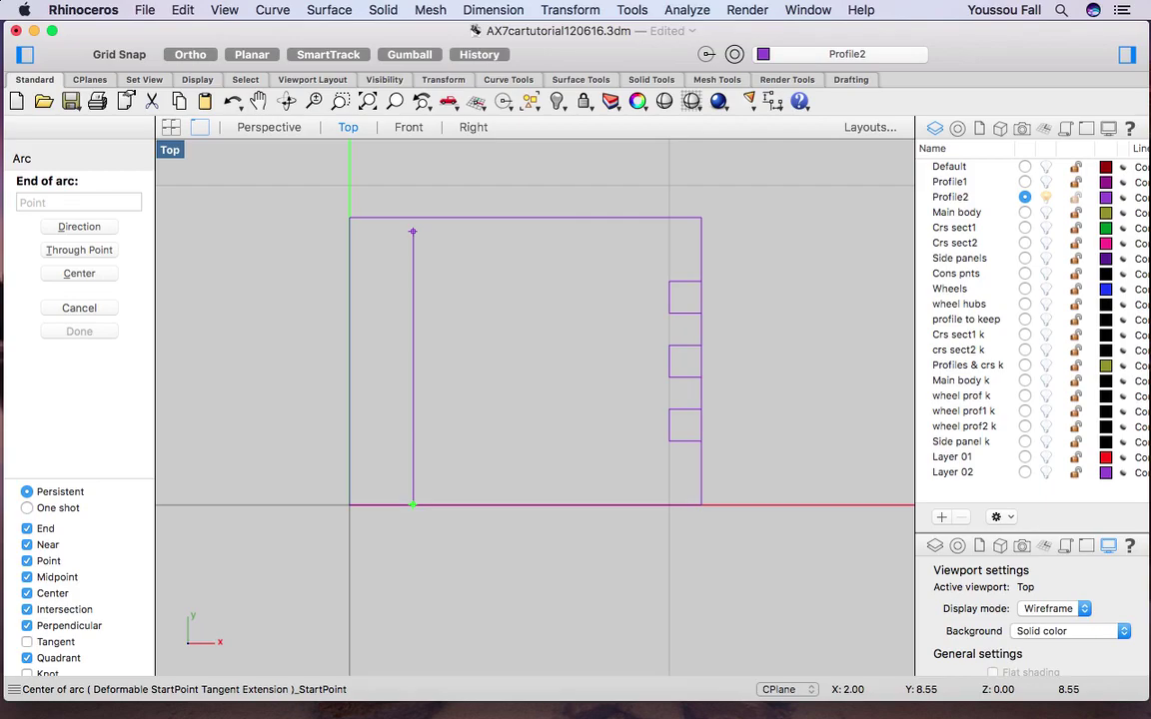
pyautogui.write('9,0')
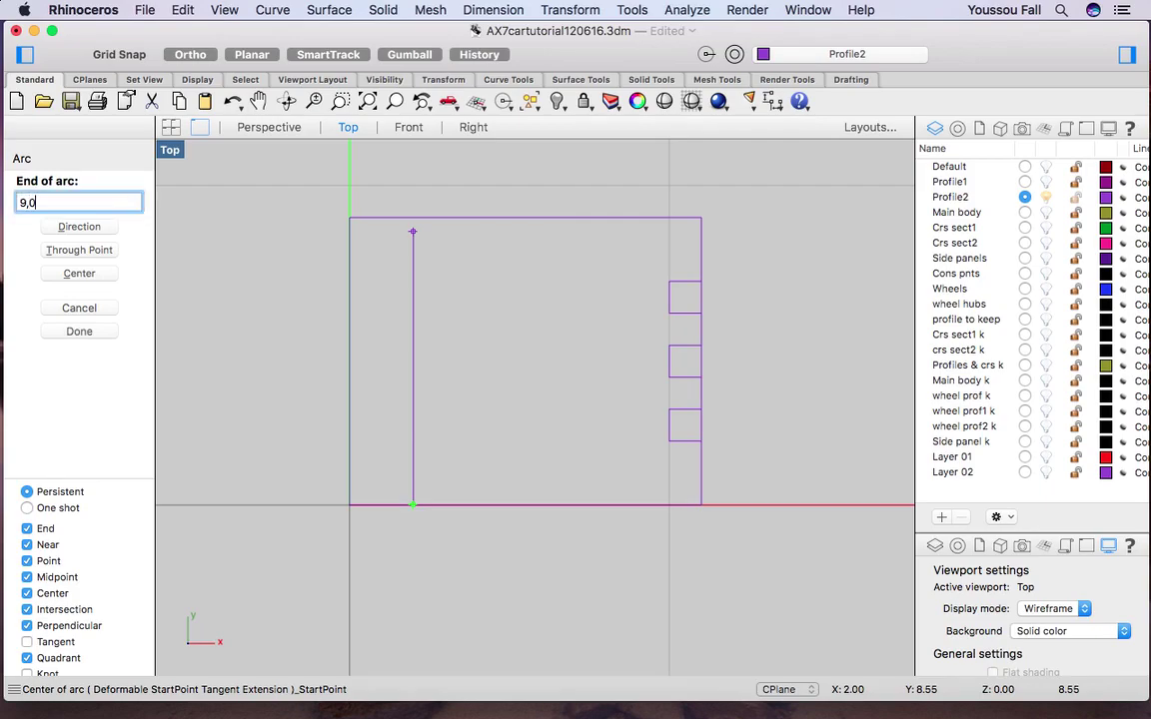
pyautogui.press('Return')
pyautogui.press('super+Tab')
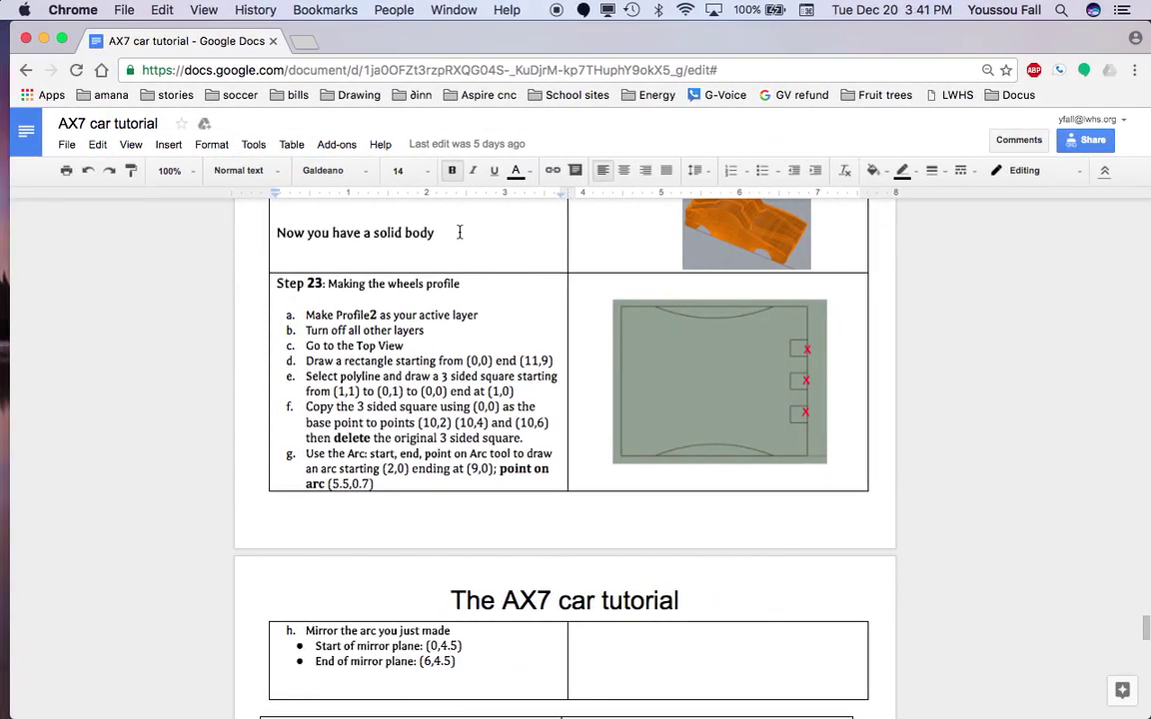
pyautogui.press('super+Tab')
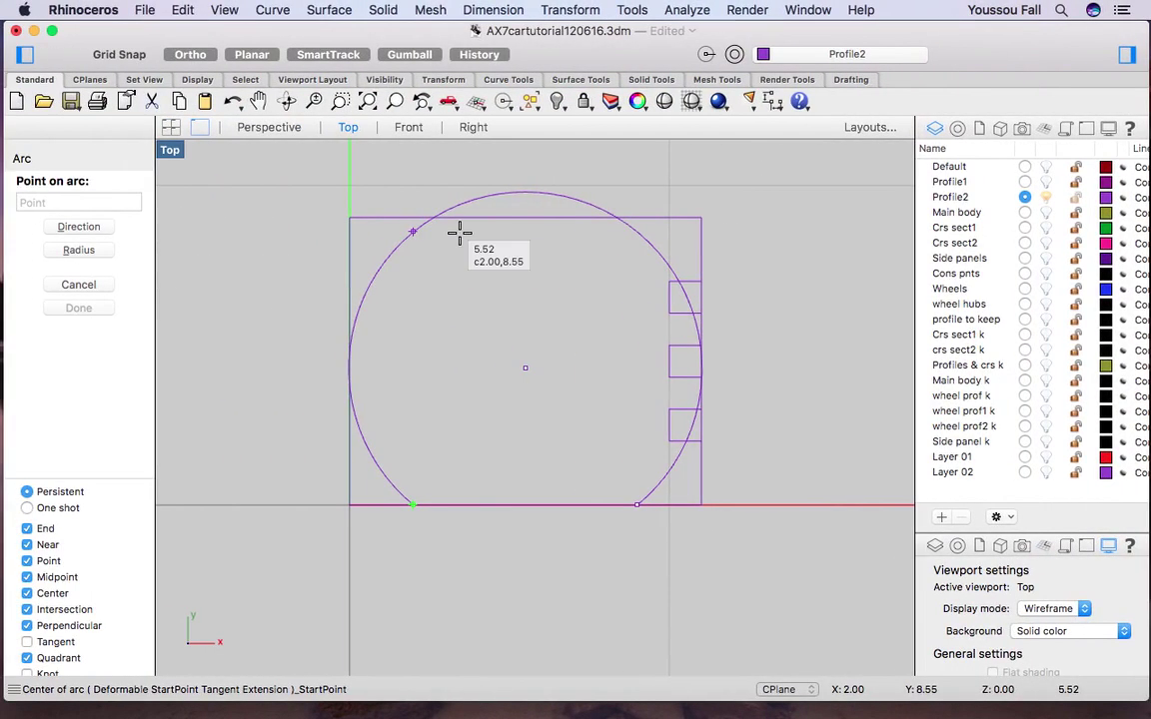
pyautogui.write('5.')
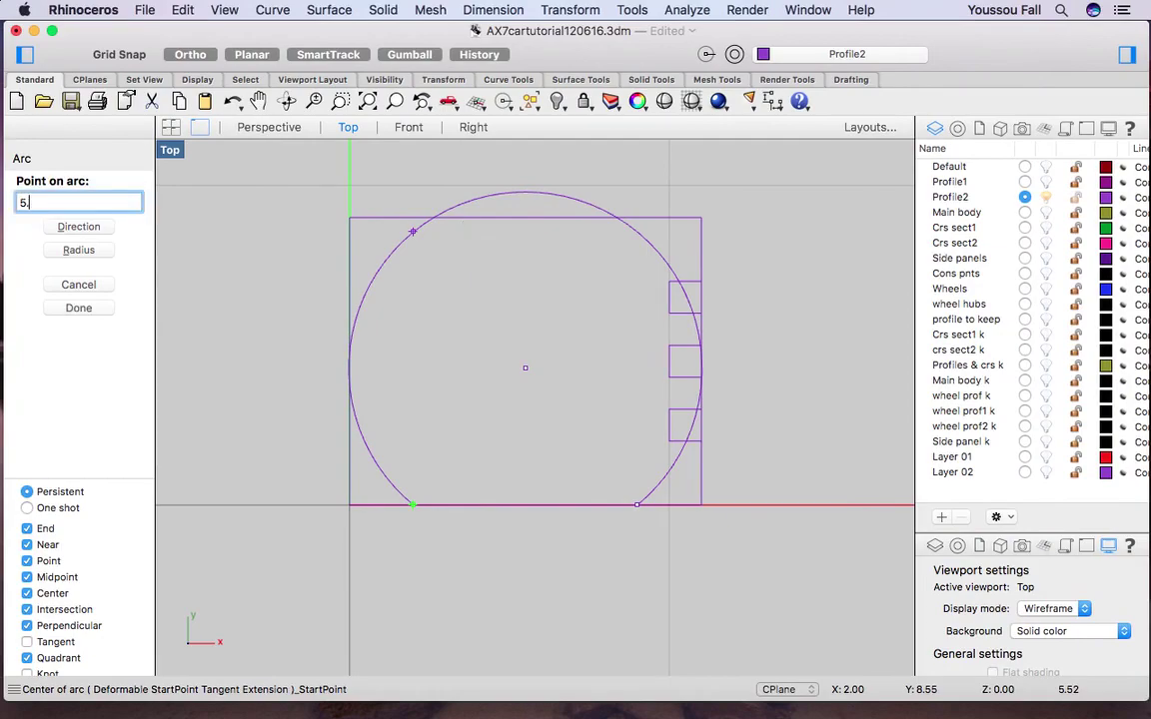
pyautogui.write('5,.7')
pyautogui.press('Return')
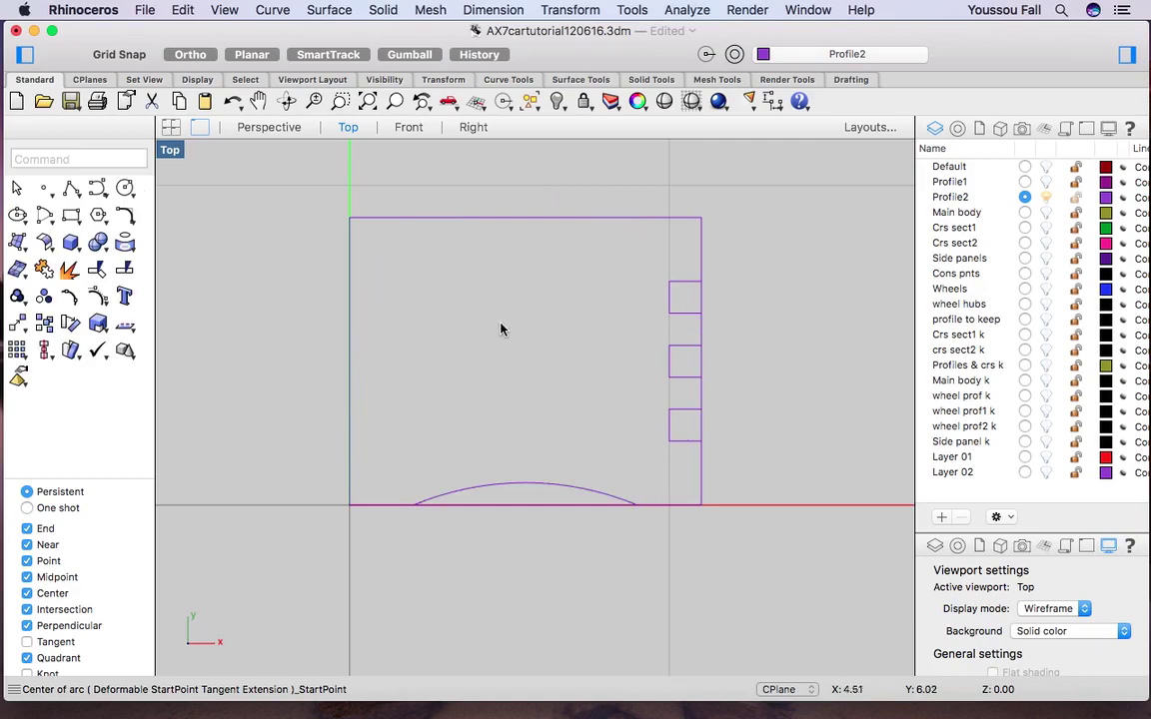
pyautogui.hotkey('ctrl', 'Right')
# Scroll the tutorial to the Mirror instructions and Step 24, then return to Rhino.
pyautogui.scroll(-3, 532, 346)
pyautogui.scroll(-3, 532, 347)
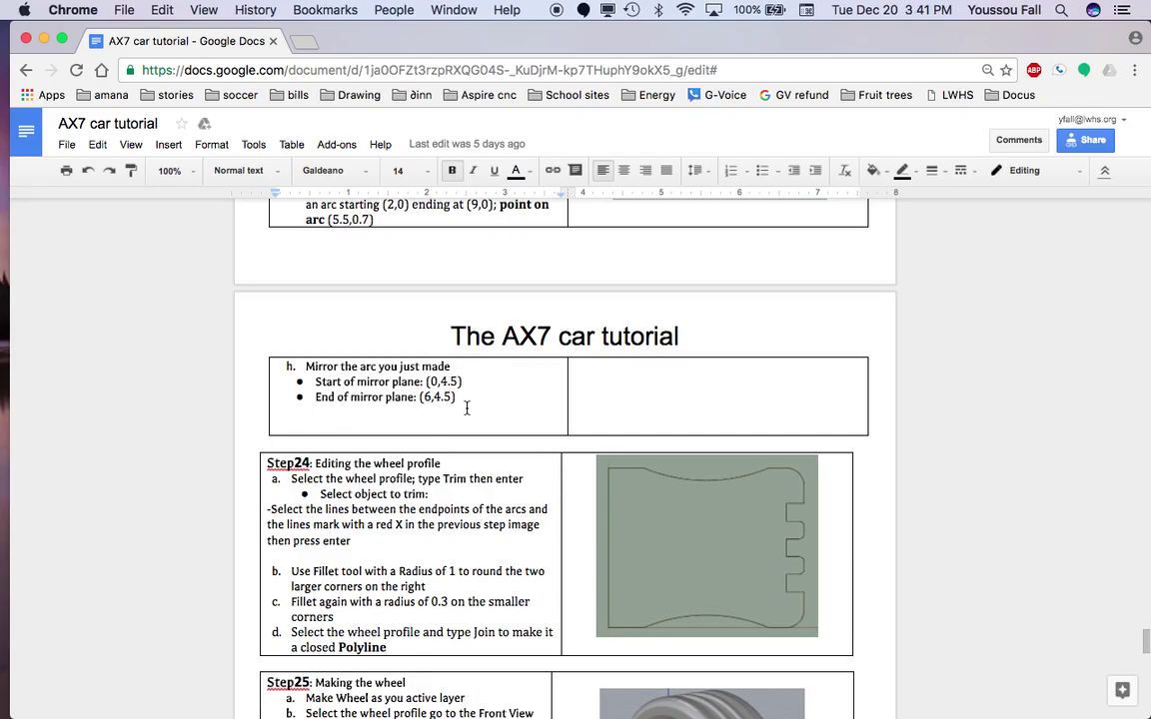
pyautogui.press('super+Tab')
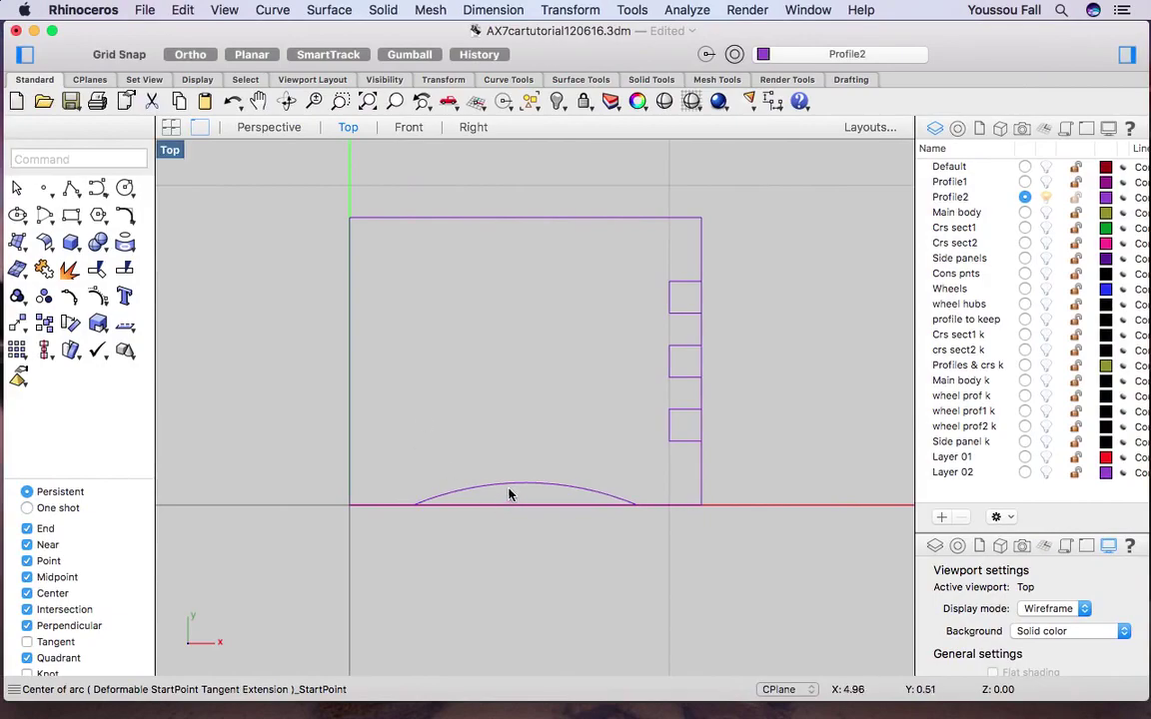
# Mirror the bottom arc across the line from 0,4.5 to 10,4.5.
pyautogui.click(516, 490)
pyautogui.write('Mirror')
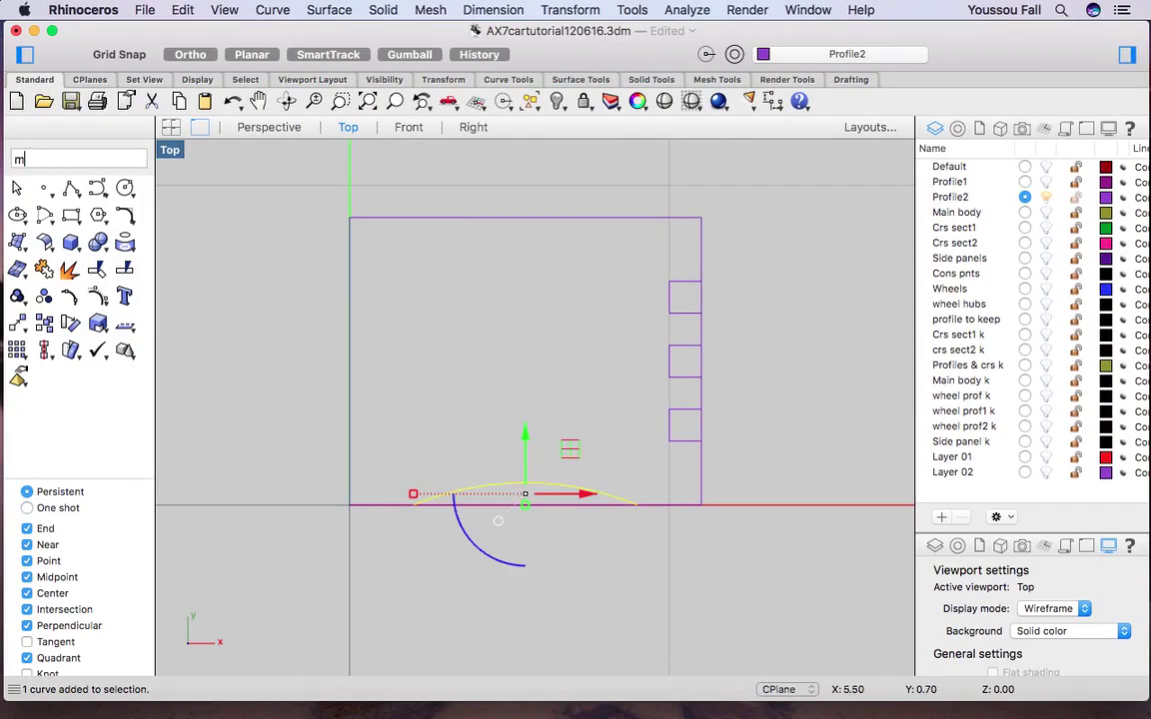
pyautogui.press('Return')
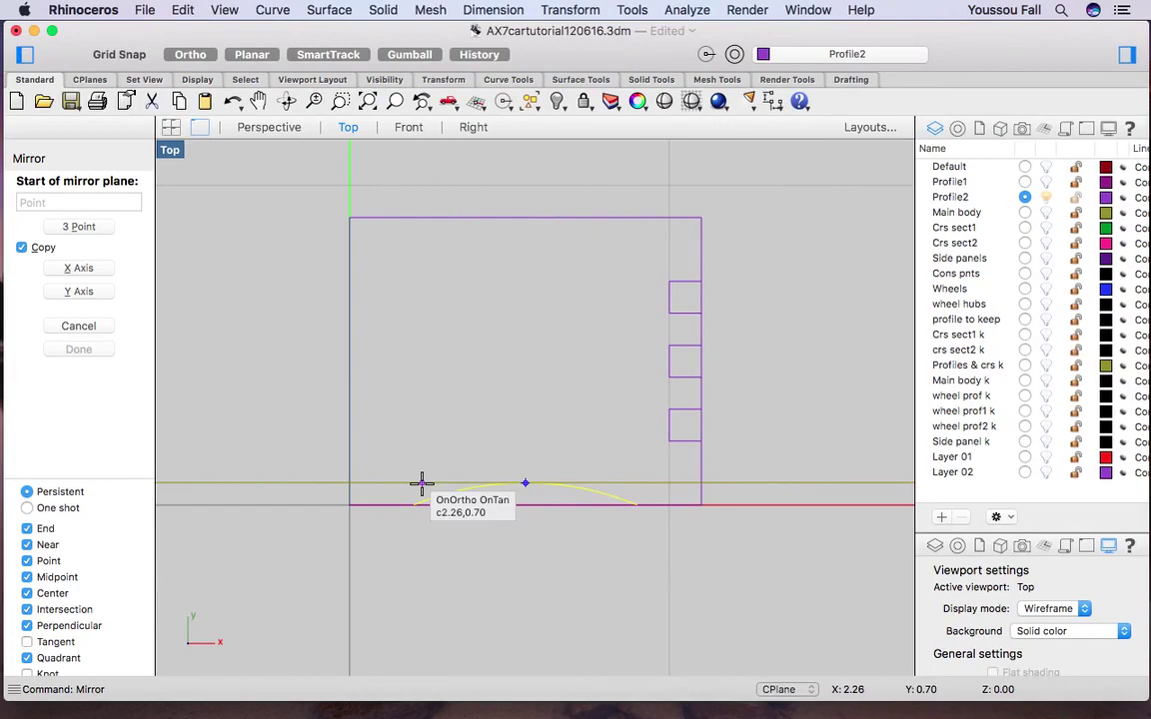
pyautogui.write('0,')
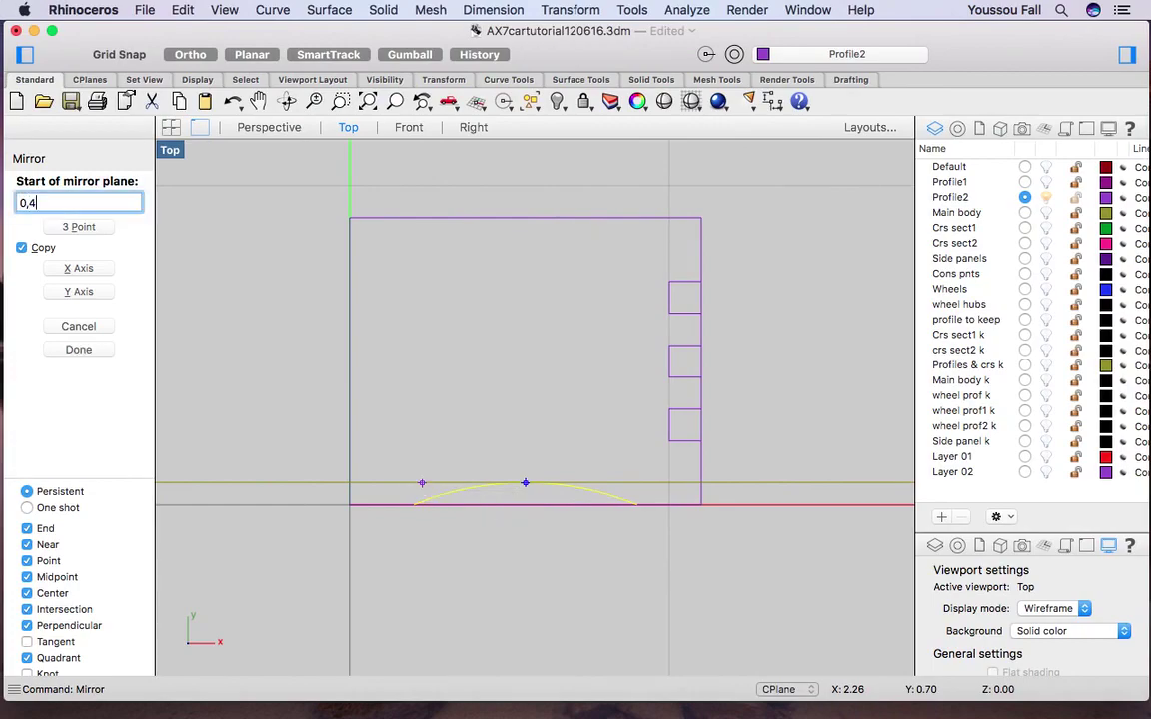
pyautogui.write('4.5')
pyautogui.press('Return')
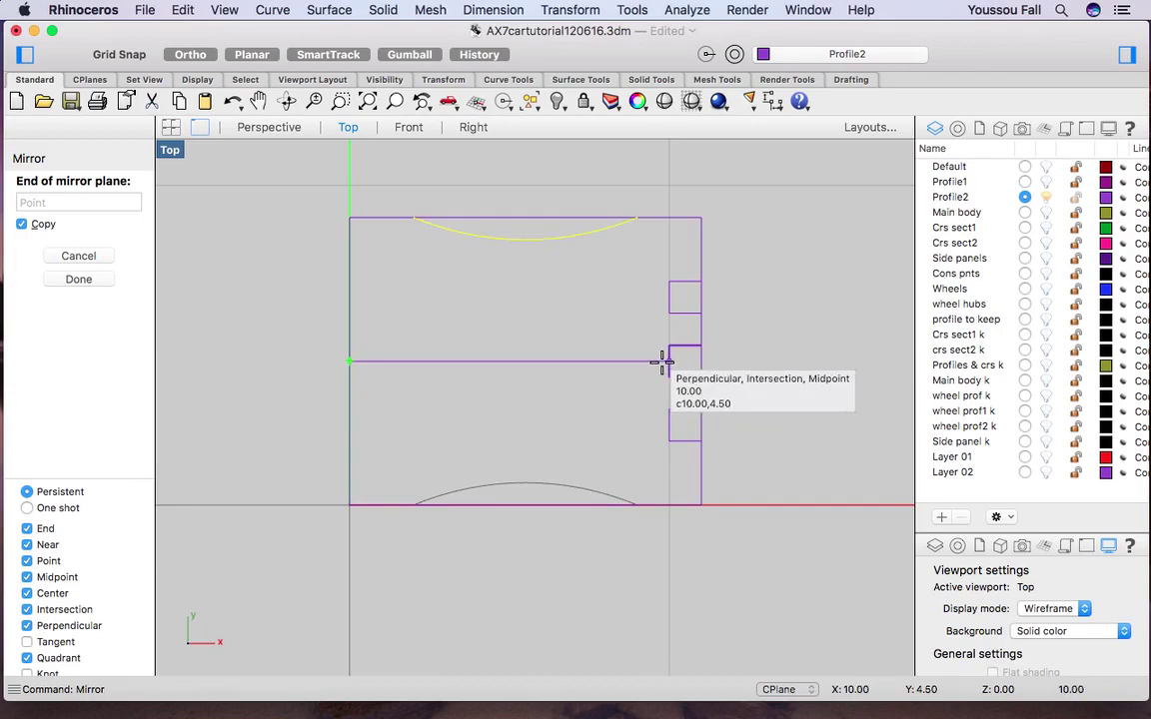
pyautogui.click(728, 358)
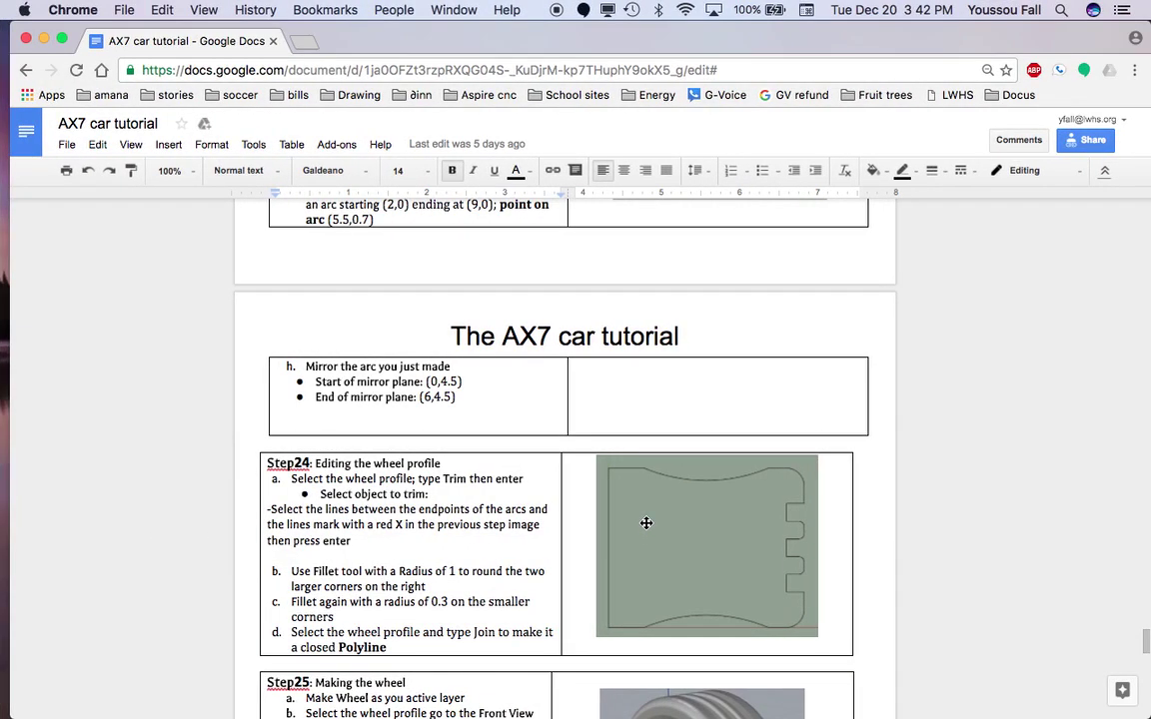
# Scroll the tutorial to Step 24's trim, fillet and join instructions, then go back to Rhino.
pyautogui.scroll(-1, 647, 522)
pyautogui.scroll(-1, 646, 523)
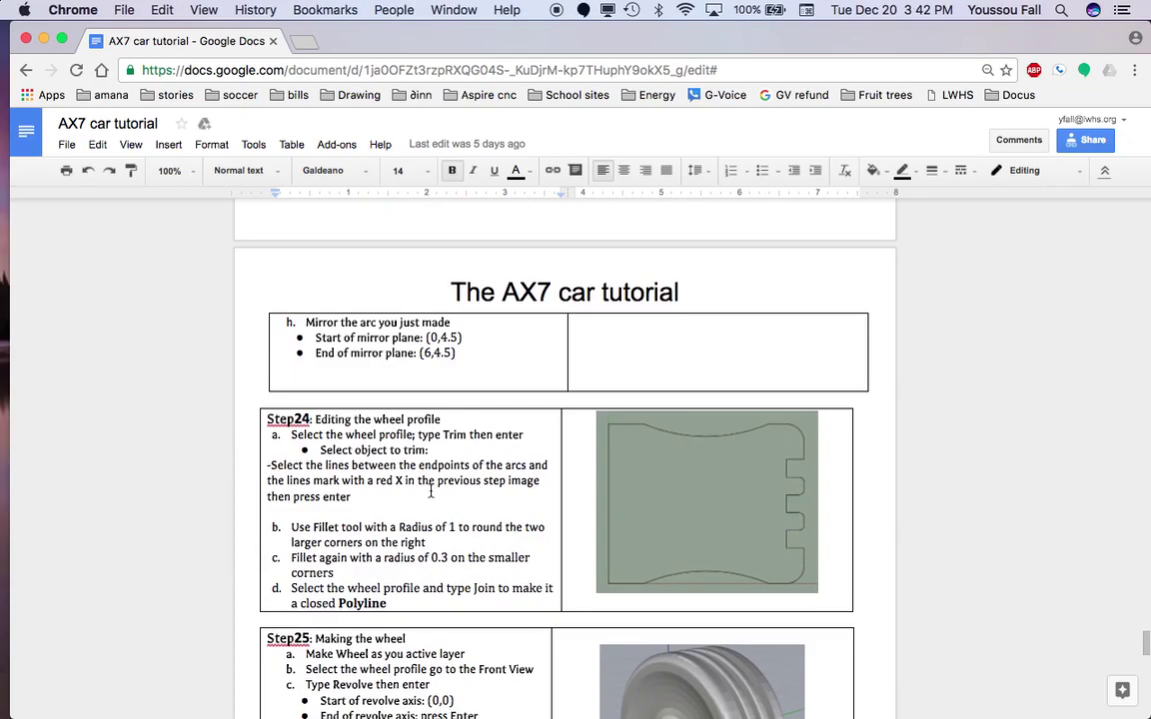
pyautogui.scroll(-4, 431, 492)
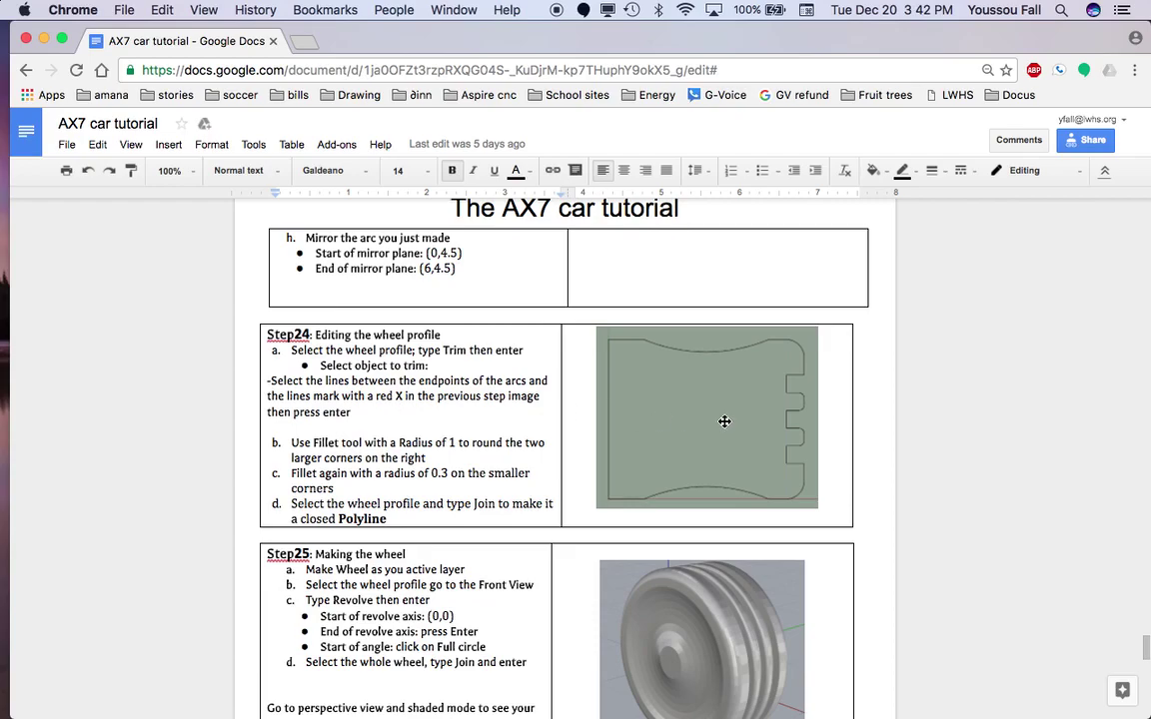
pyautogui.scroll(3, 433, 417)
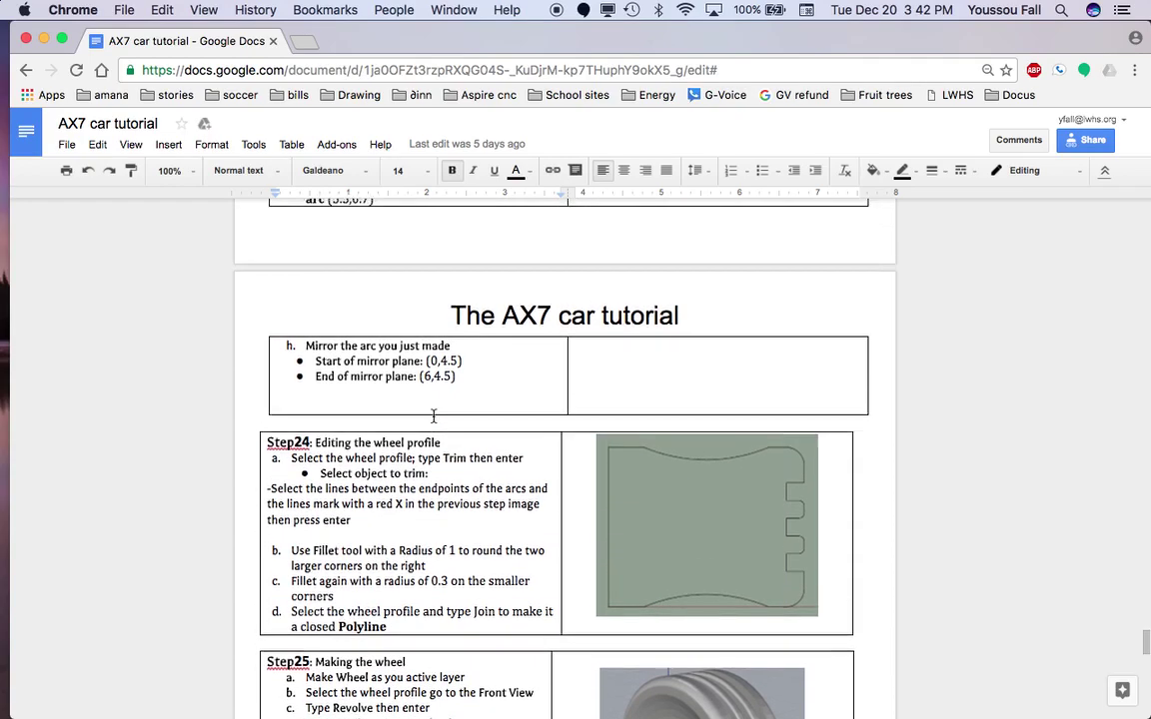
pyautogui.scroll(1, 527, 416)
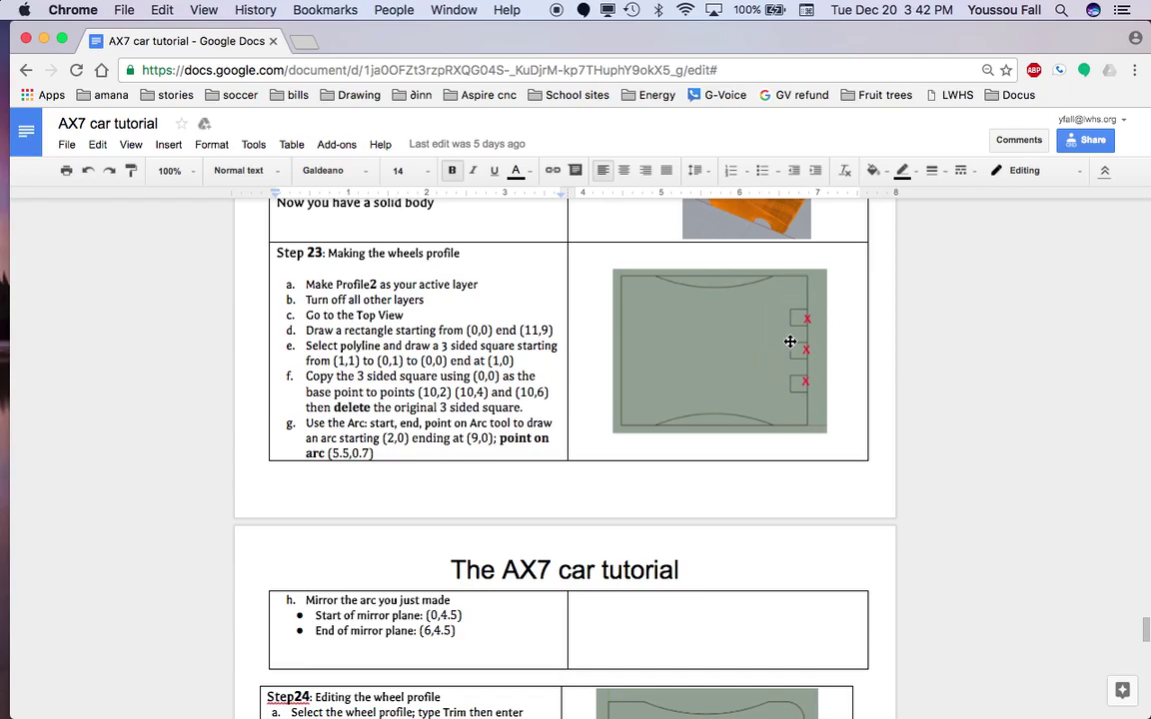
pyautogui.scroll(-2, 806, 388)
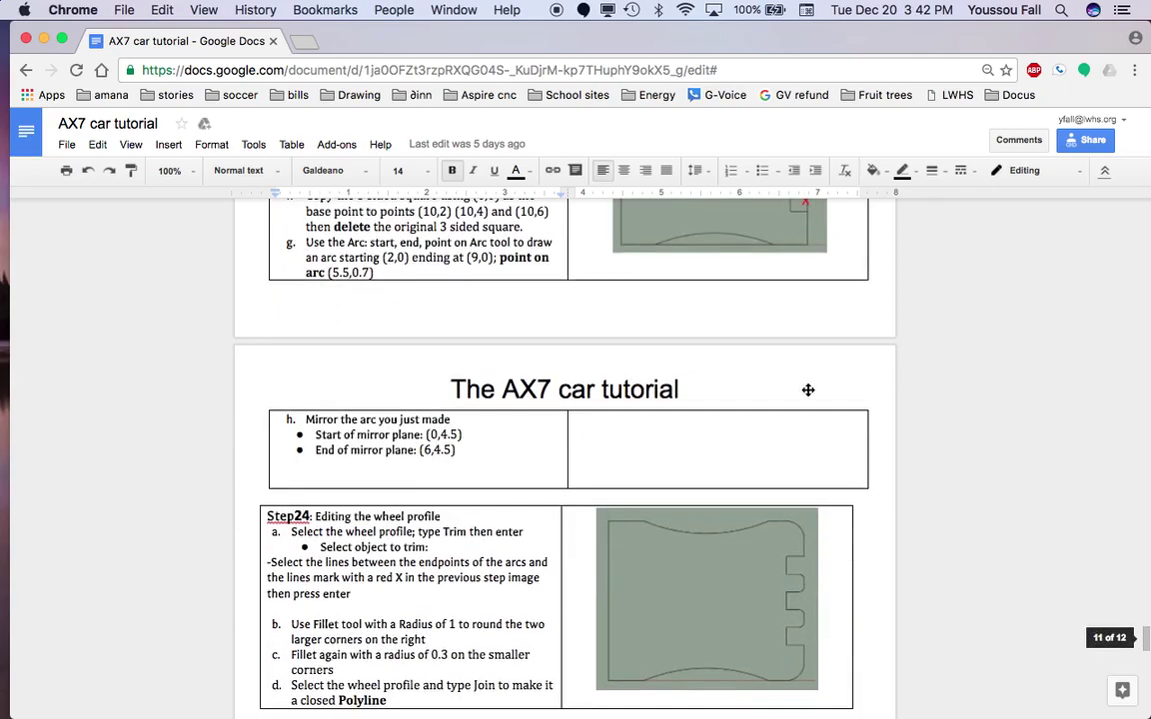
pyautogui.hotkey('ctrl', 'Left')
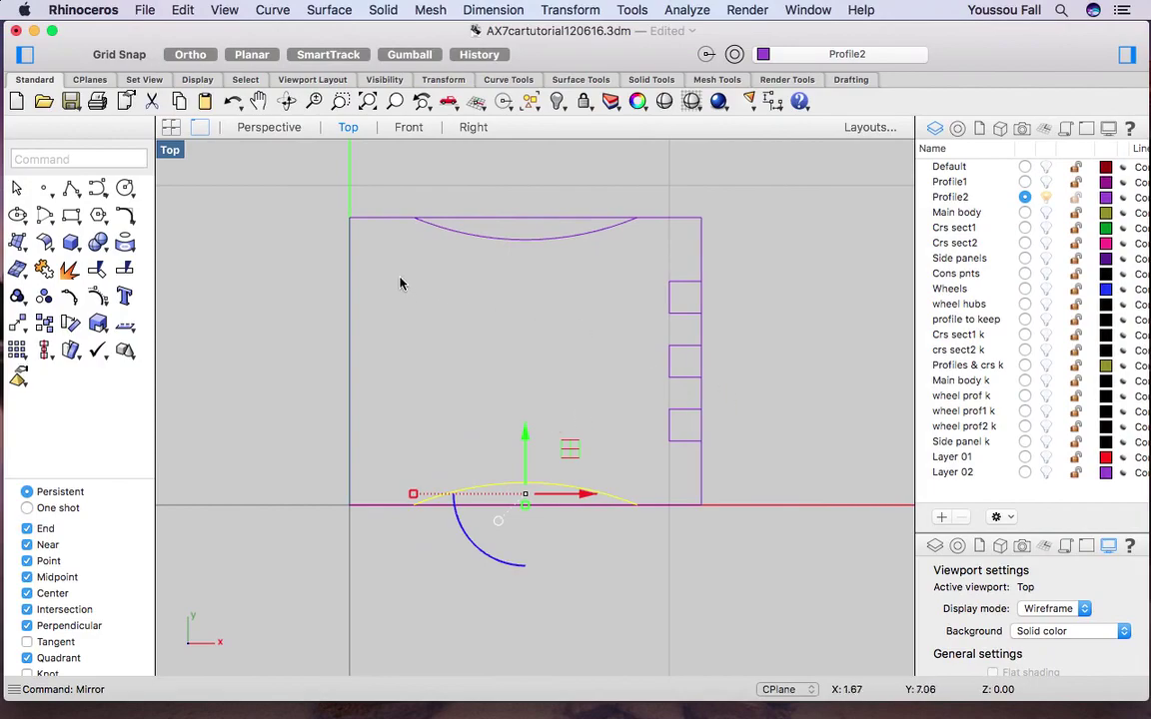
# Trim the top and bottom lines between the arc ends and the outer edges of the three squares.
pyautogui.moveTo(311, 188); pyautogui.dragTo(783, 576)
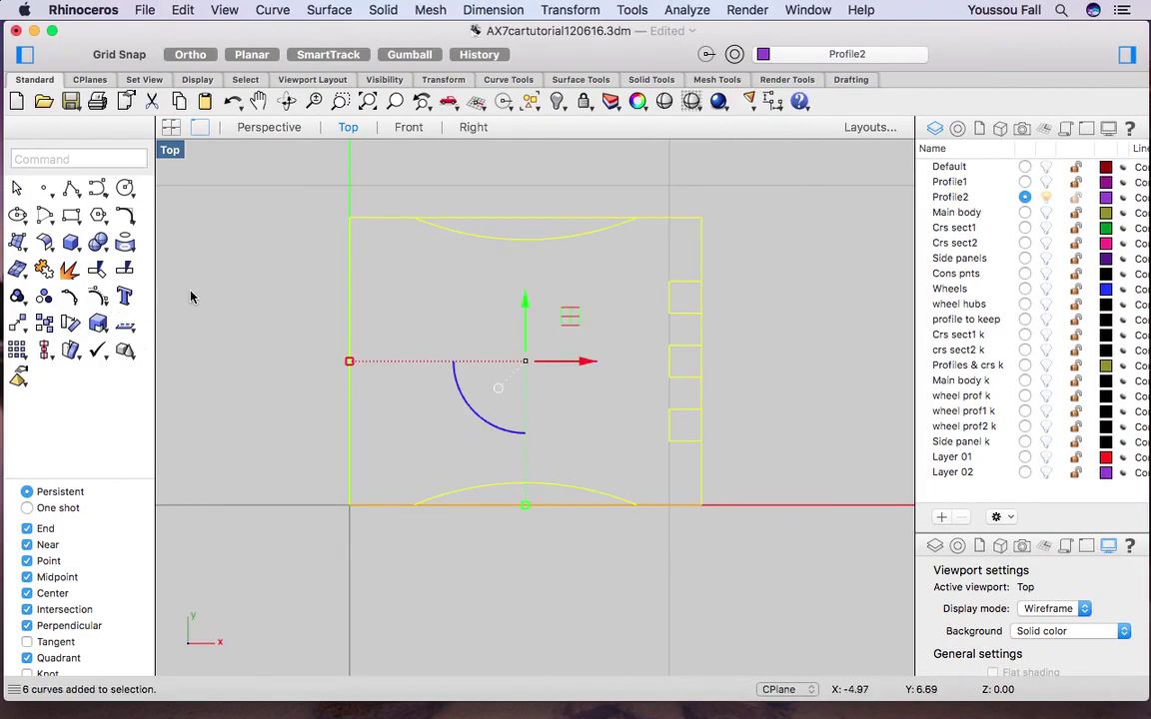
pyautogui.write('Trim')
pyautogui.press('Return')
pyautogui.click(498, 218)
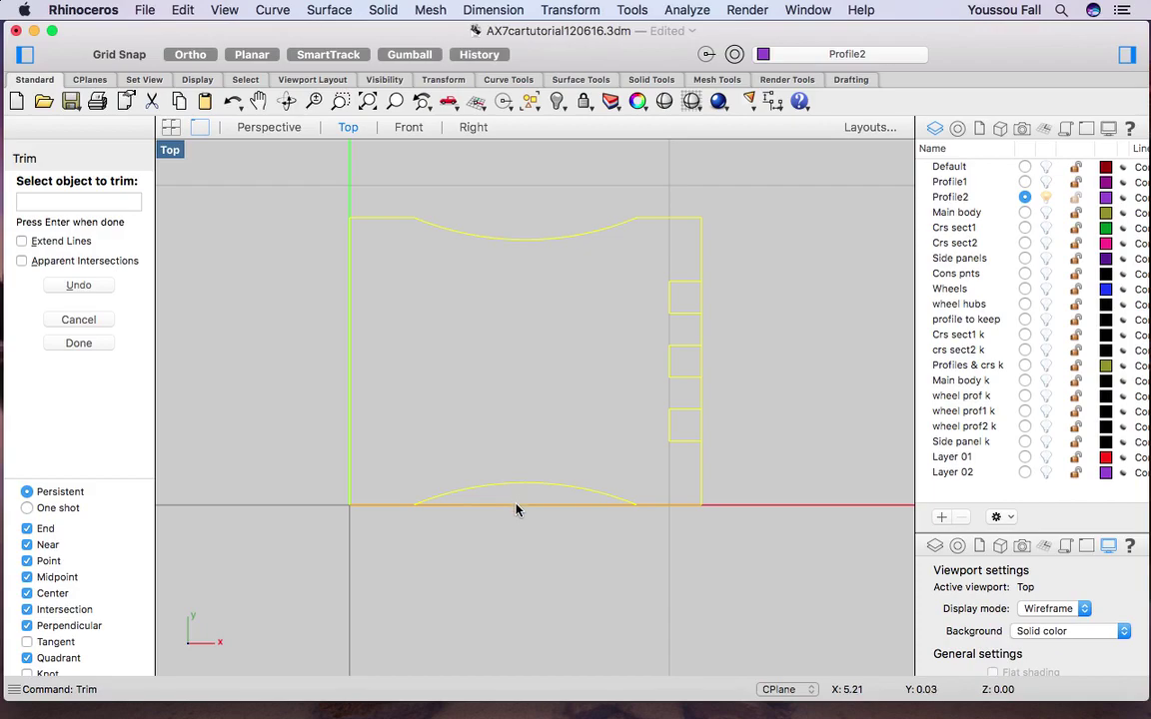
pyautogui.click(518, 505)
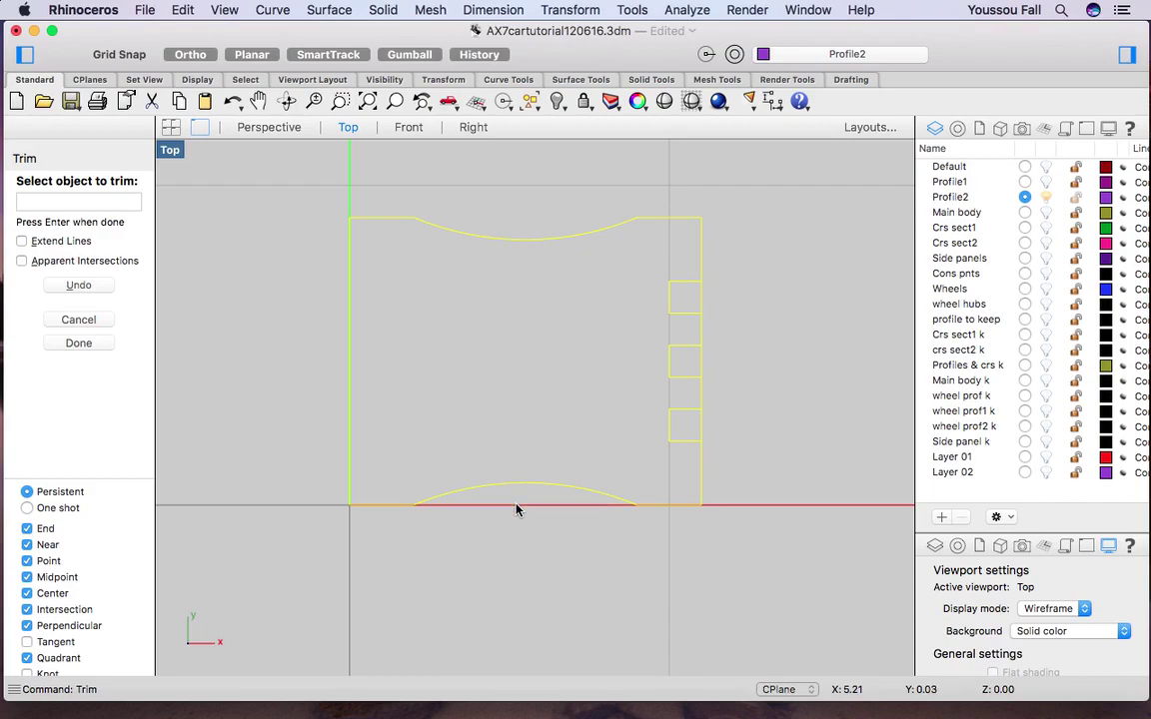
pyautogui.click(702, 428)
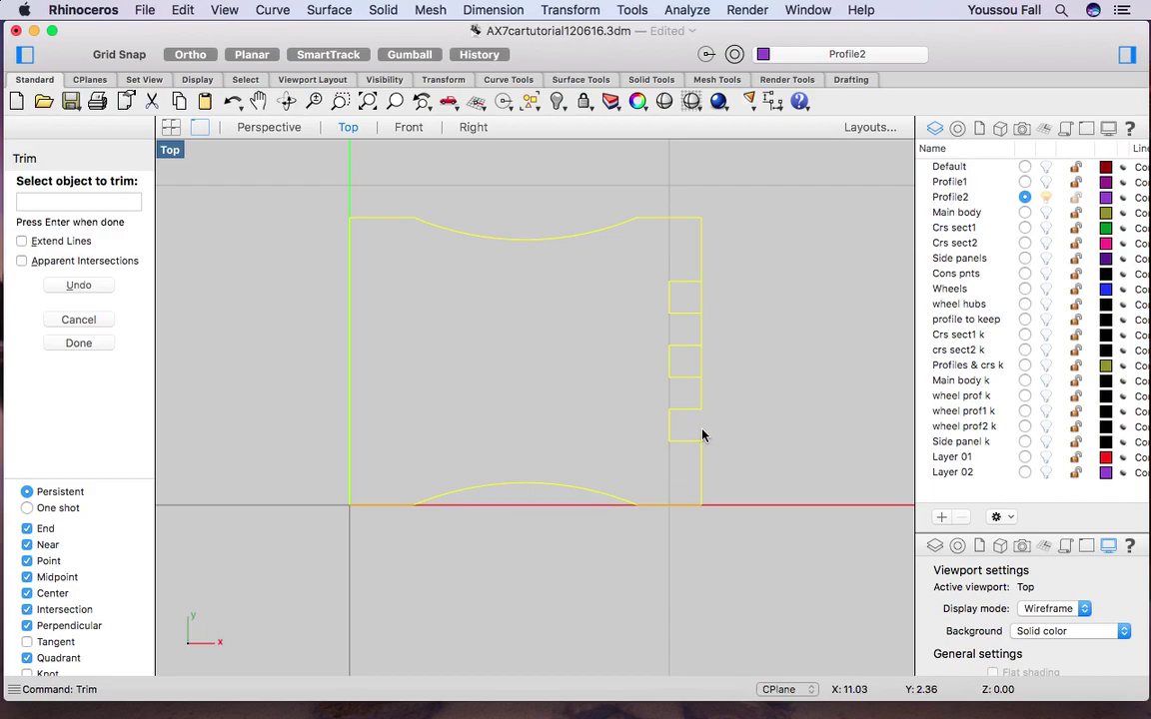
pyautogui.click(702, 362)
pyautogui.click(703, 299)
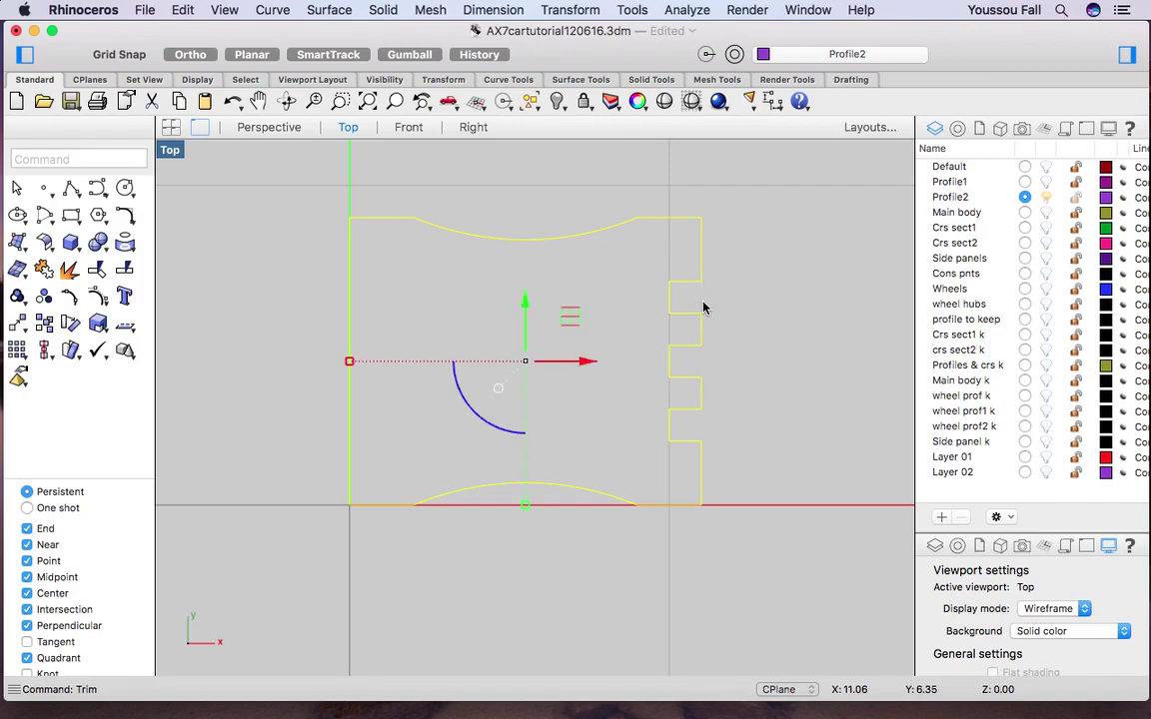
pyautogui.hotkey('ctrl', 'Right')
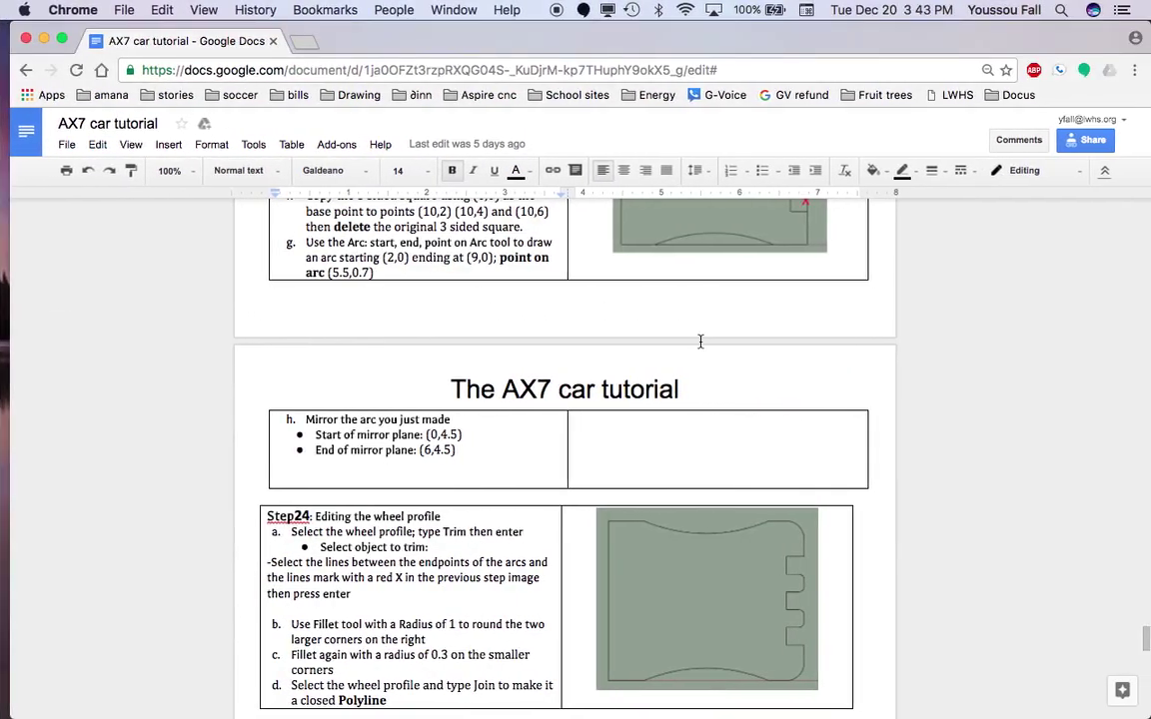
# Scroll the tutorial down to read Step 24's fillet instructions.
pyautogui.scroll(-2, 689, 596)
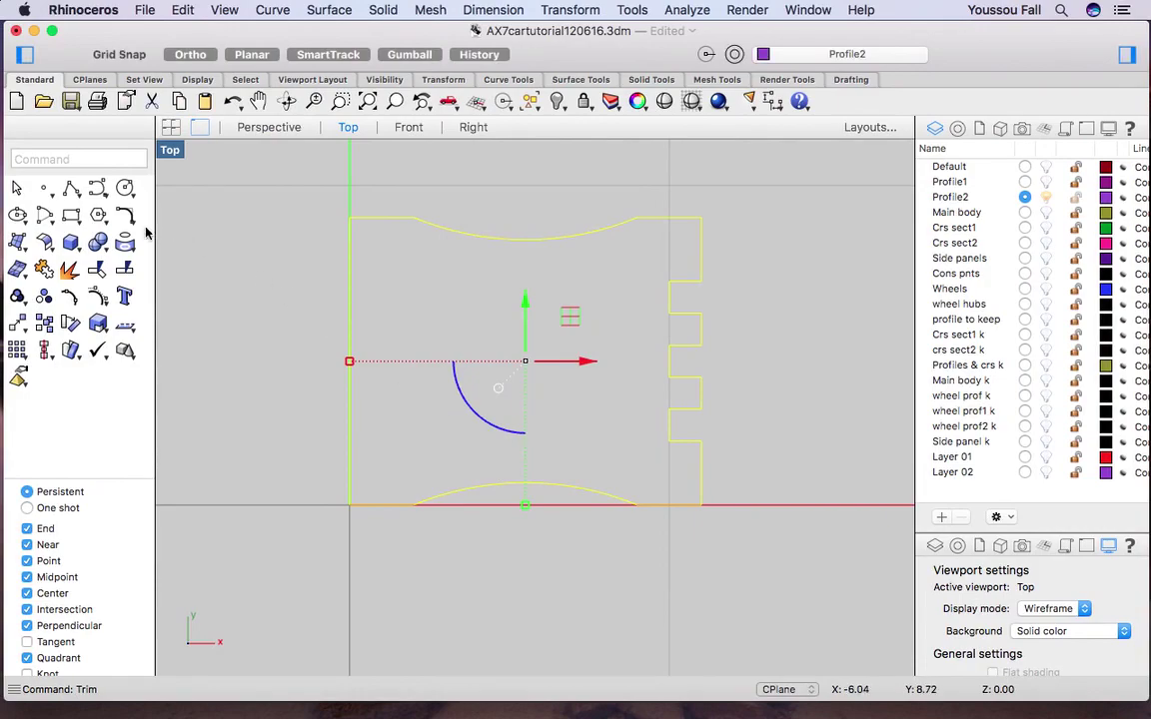
# Start Fillet with radius 1 and round the profile's top-right corner.
pyautogui.press('Escape')
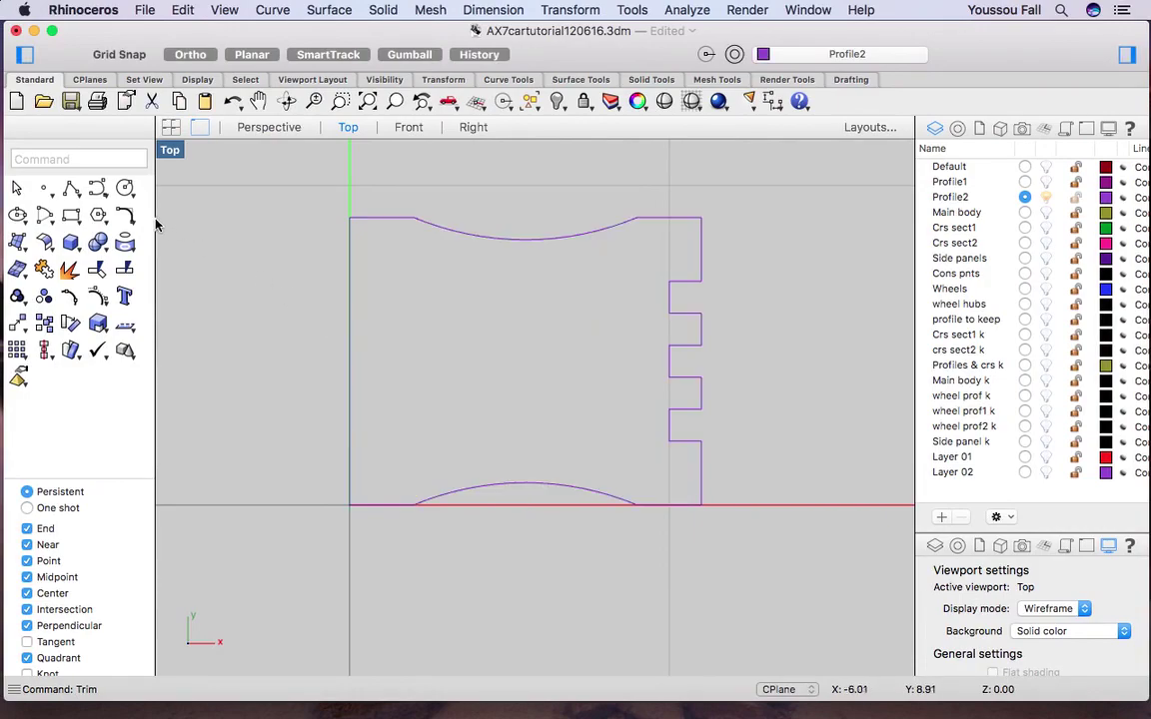
pyautogui.write('Fillet')
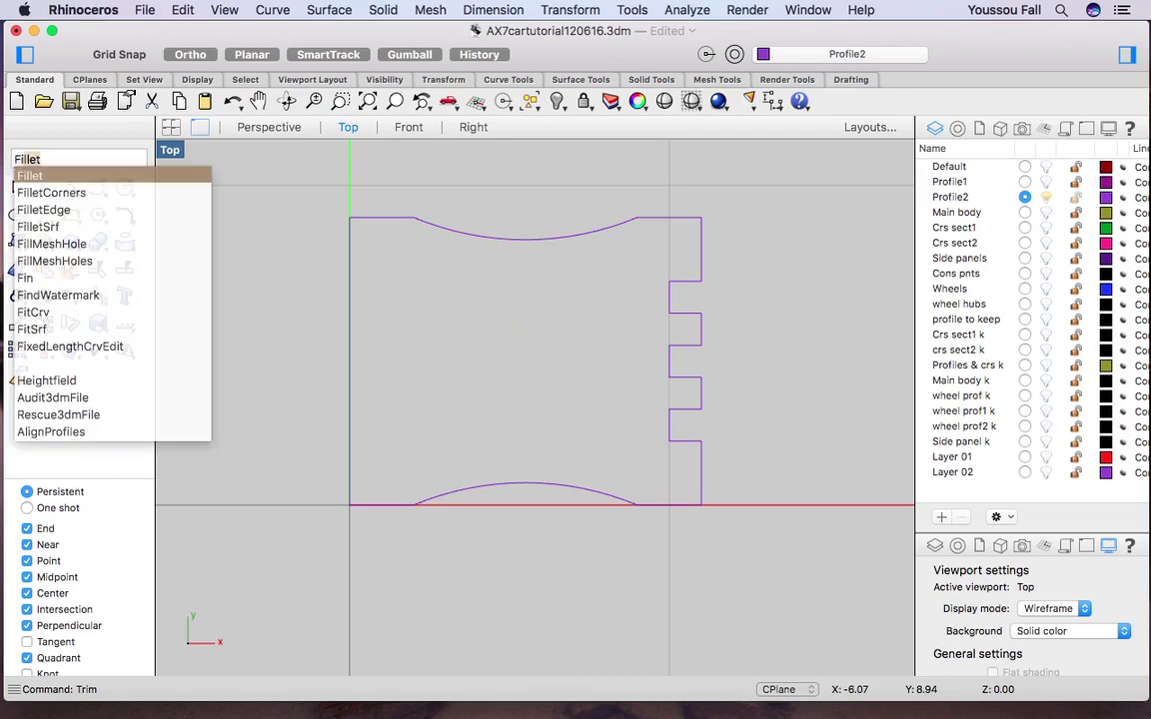
pyautogui.press('Return')
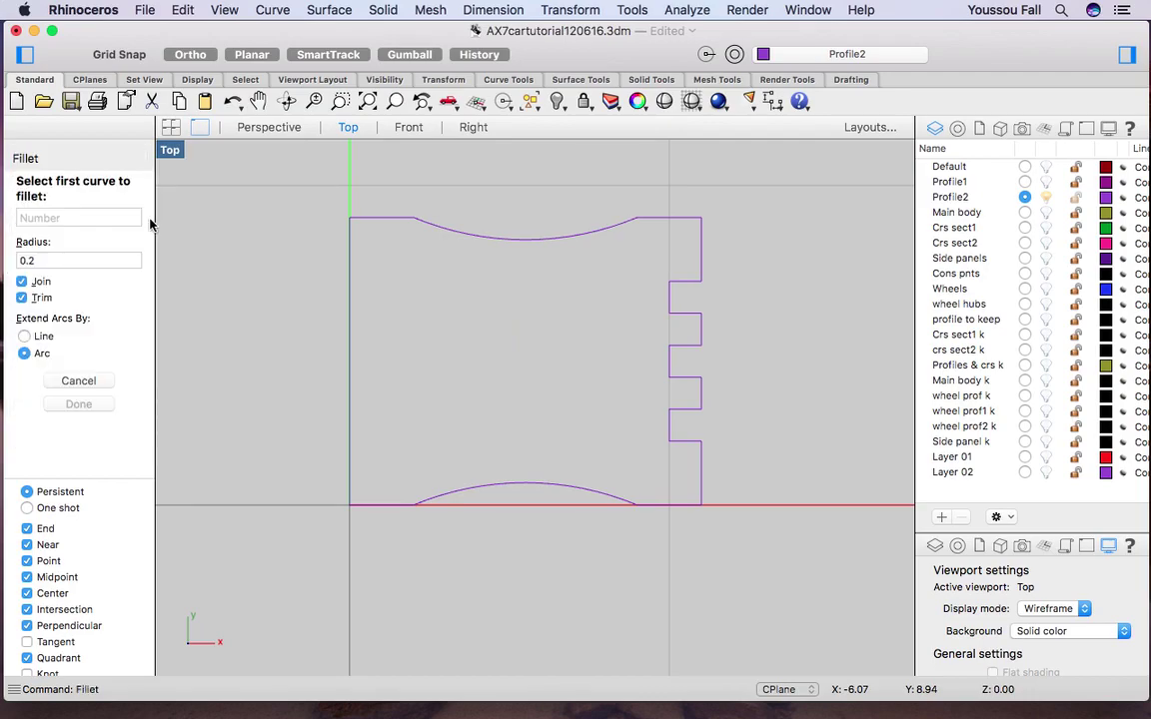
pyautogui.click(69, 262)
pyautogui.write('1')
pyautogui.press('Return')
pyautogui.click(682, 220)
pyautogui.click(700, 242)
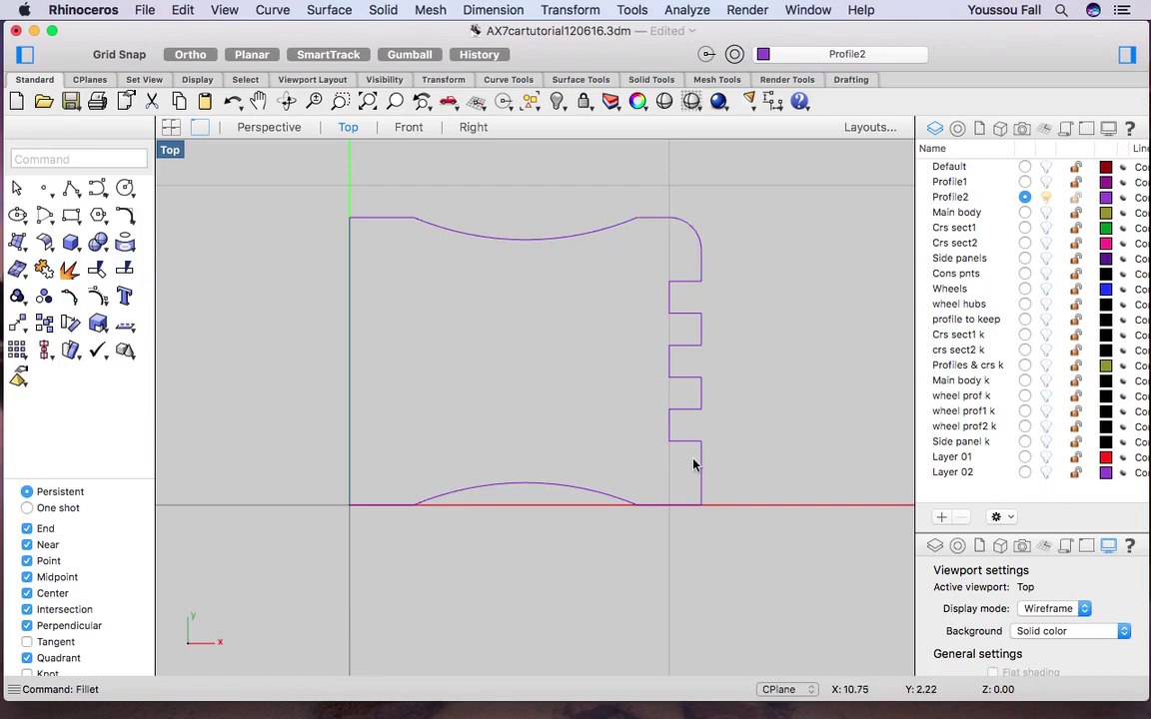
# Repeat the radius-1 fillet on the bottom-right corner.
pyautogui.click(674, 508)
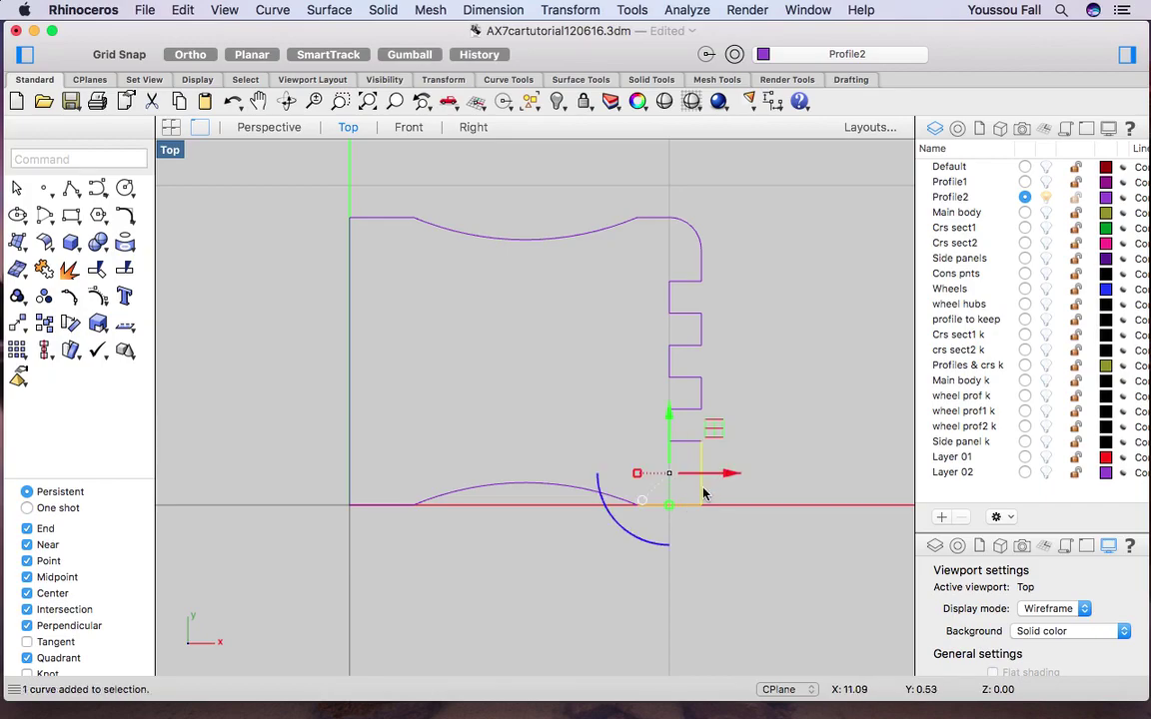
pyautogui.rightClick(681, 508)
pyautogui.click(679, 508)
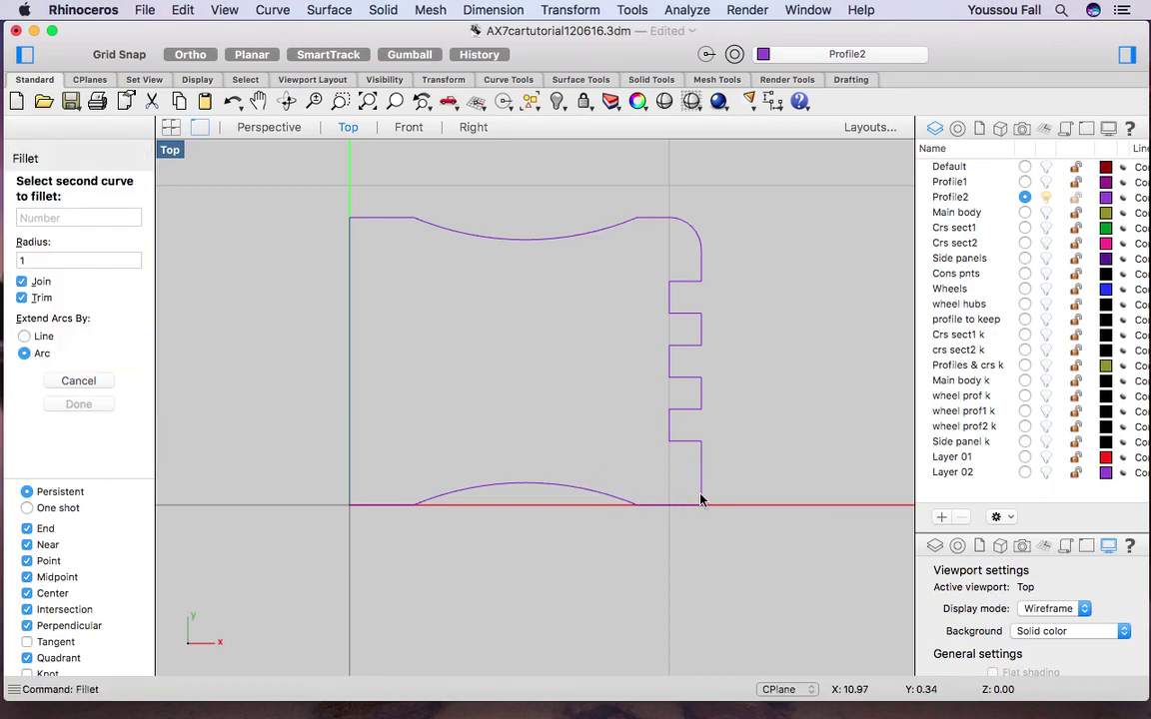
pyautogui.click(700, 489)
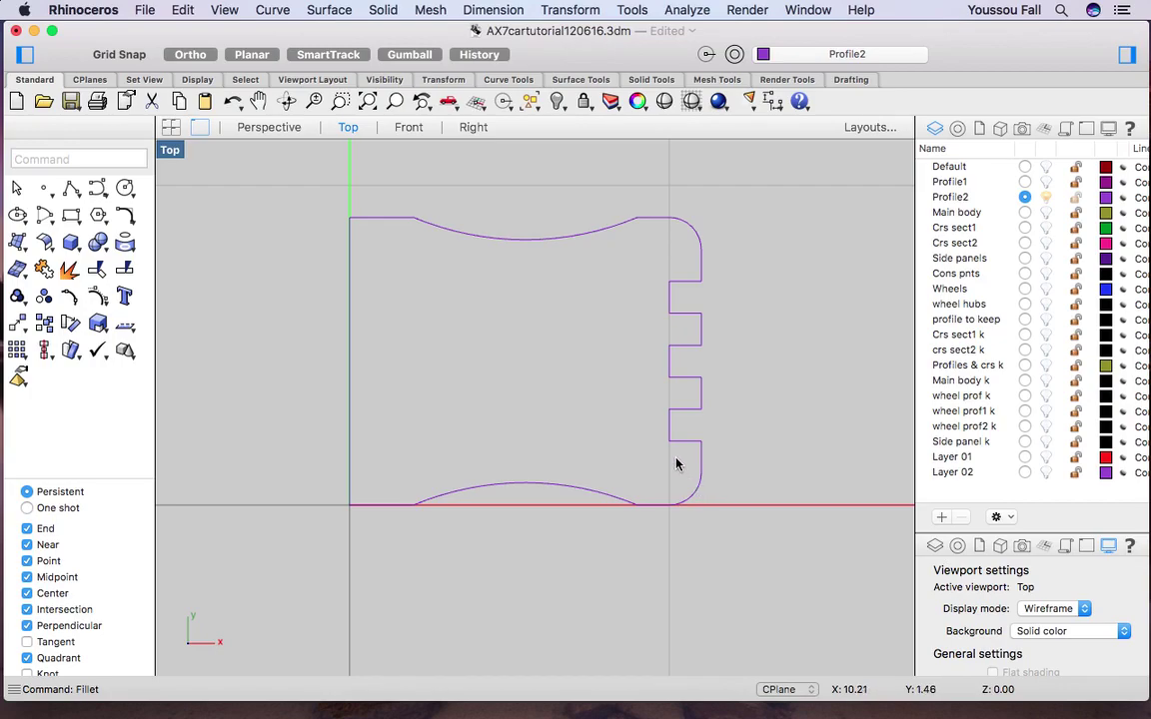
pyautogui.rightClick(675, 463)
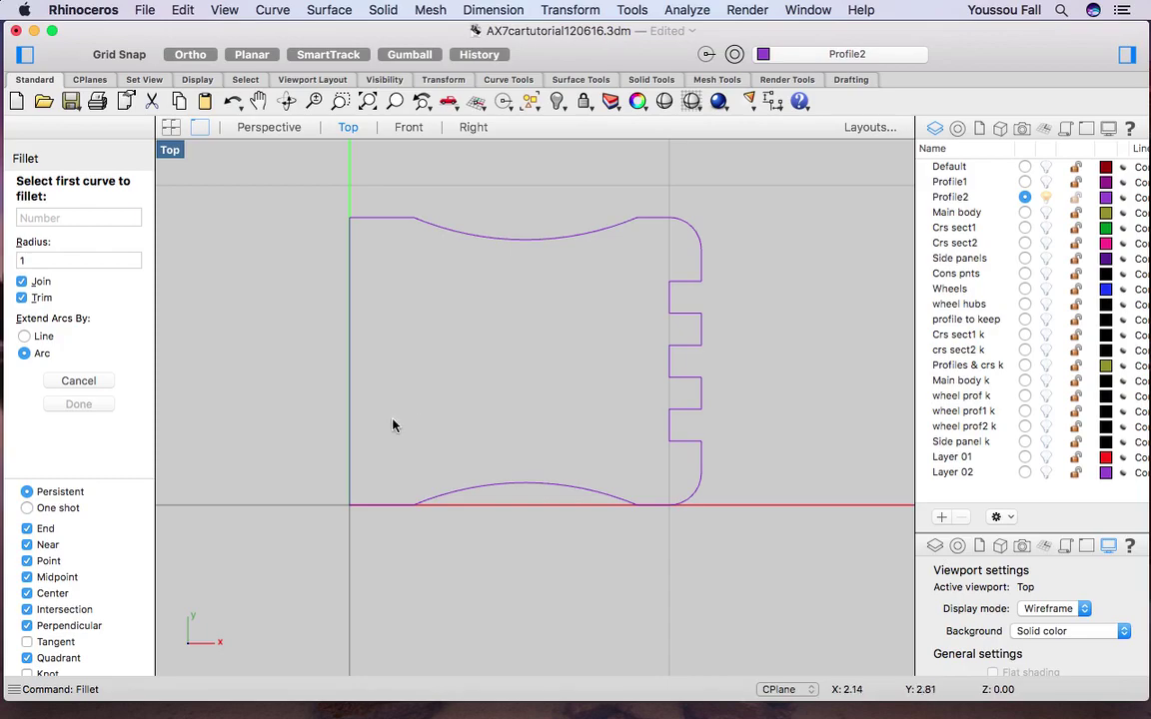
# Set the fillet radius to 0.3 and round the first two notch corners.
pyautogui.click(57, 262)
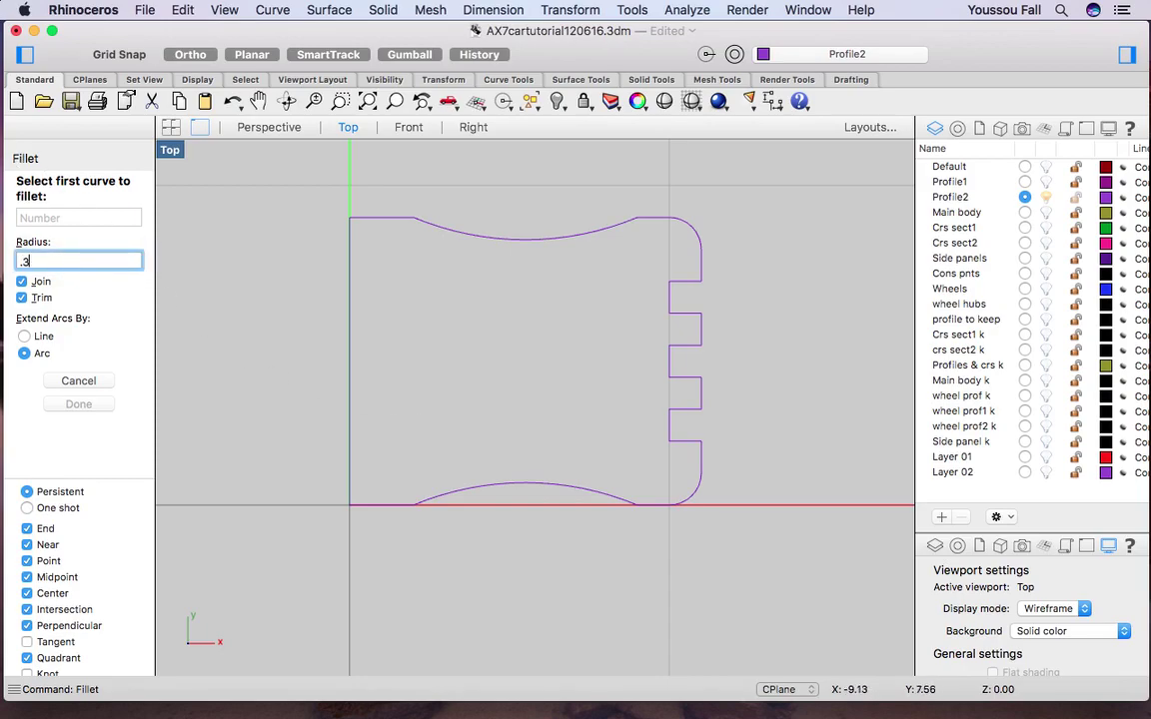
pyautogui.press('Return')
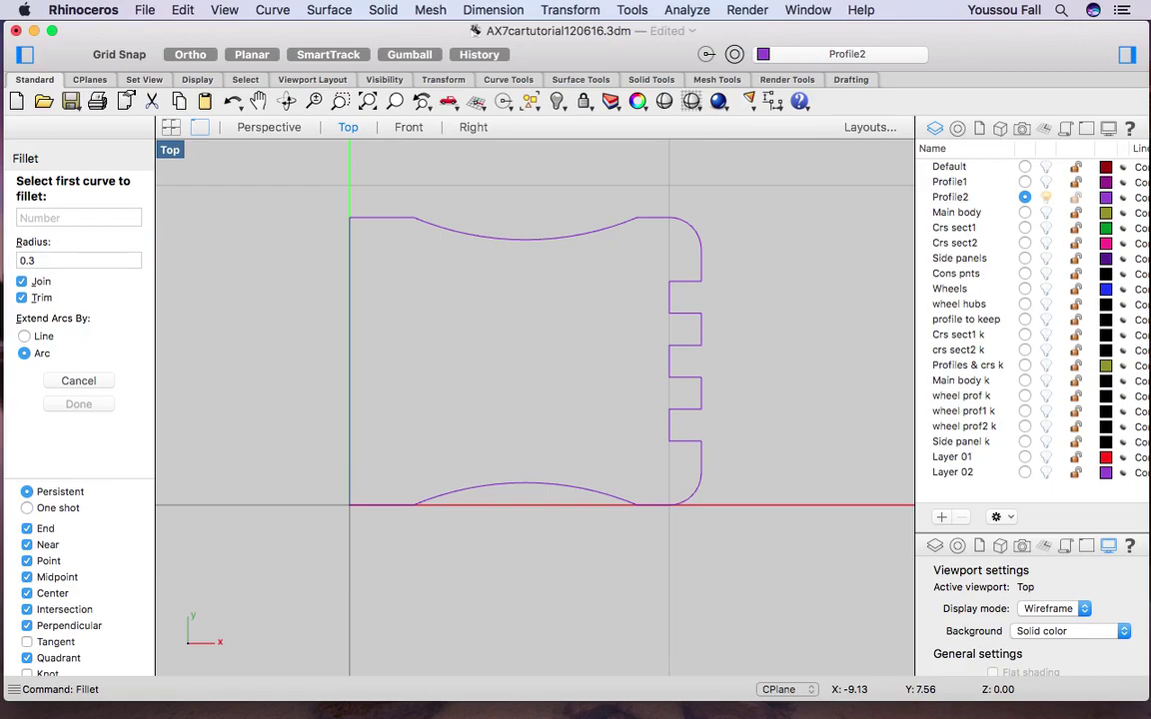
pyautogui.click(703, 399)
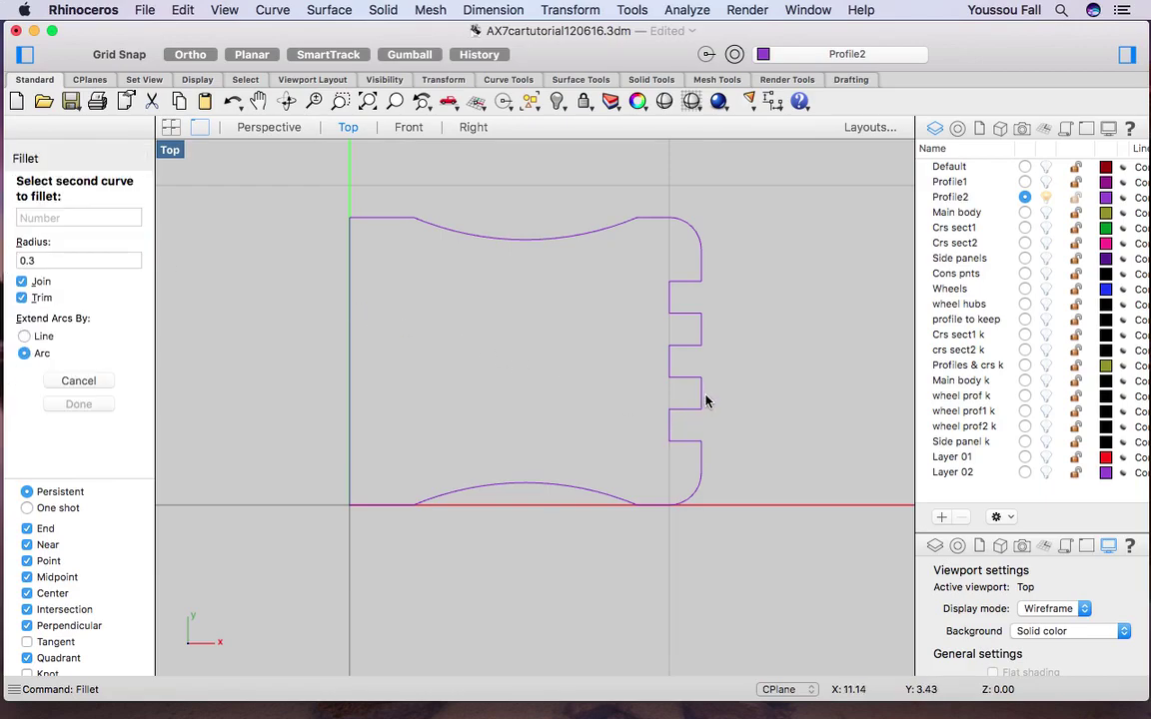
pyautogui.click(692, 387)
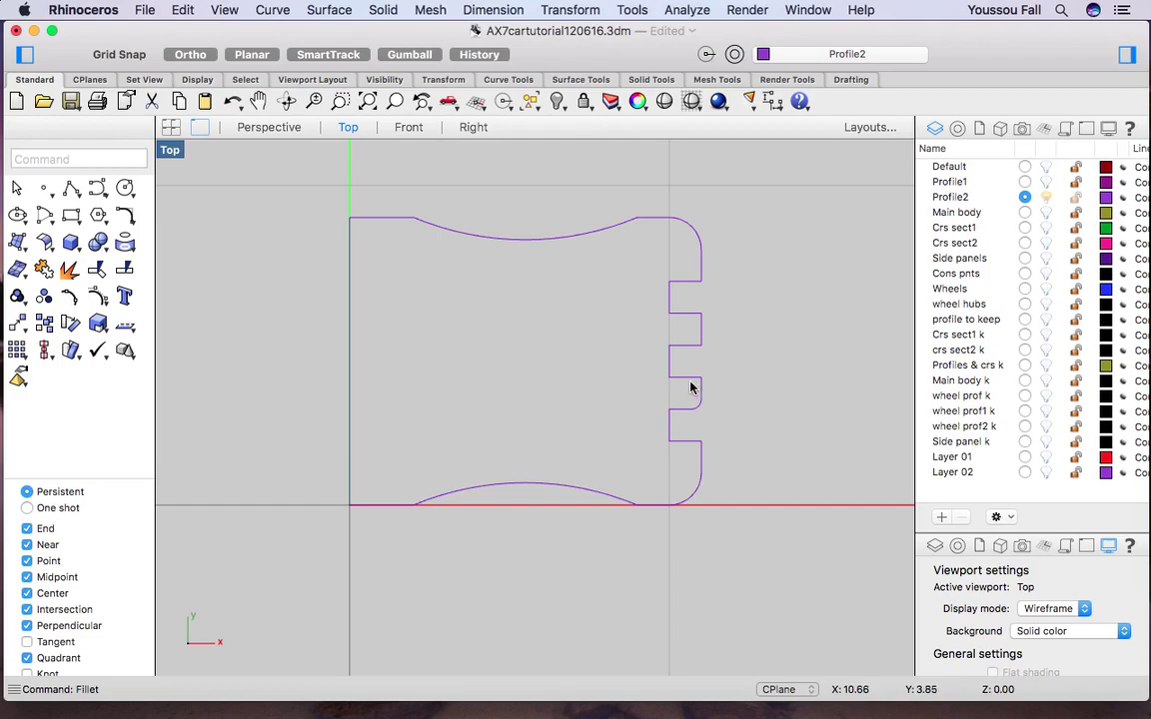
pyautogui.rightClick(690, 387)
pyautogui.click(688, 385)
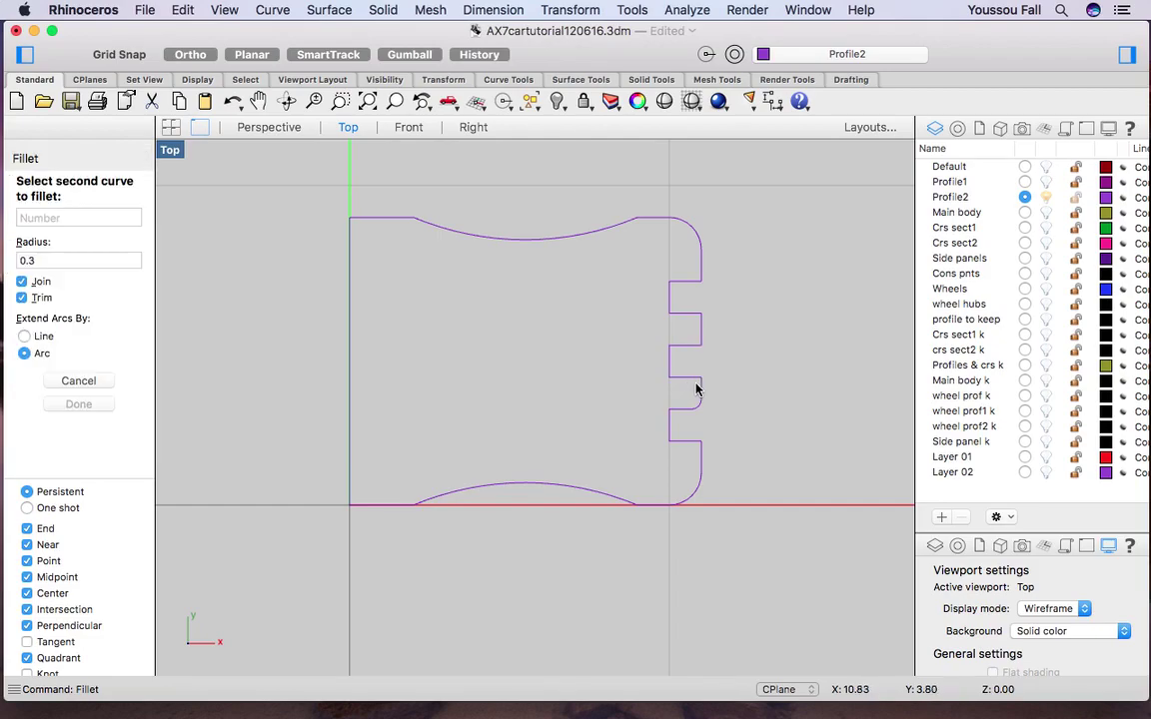
pyautogui.click(698, 389)
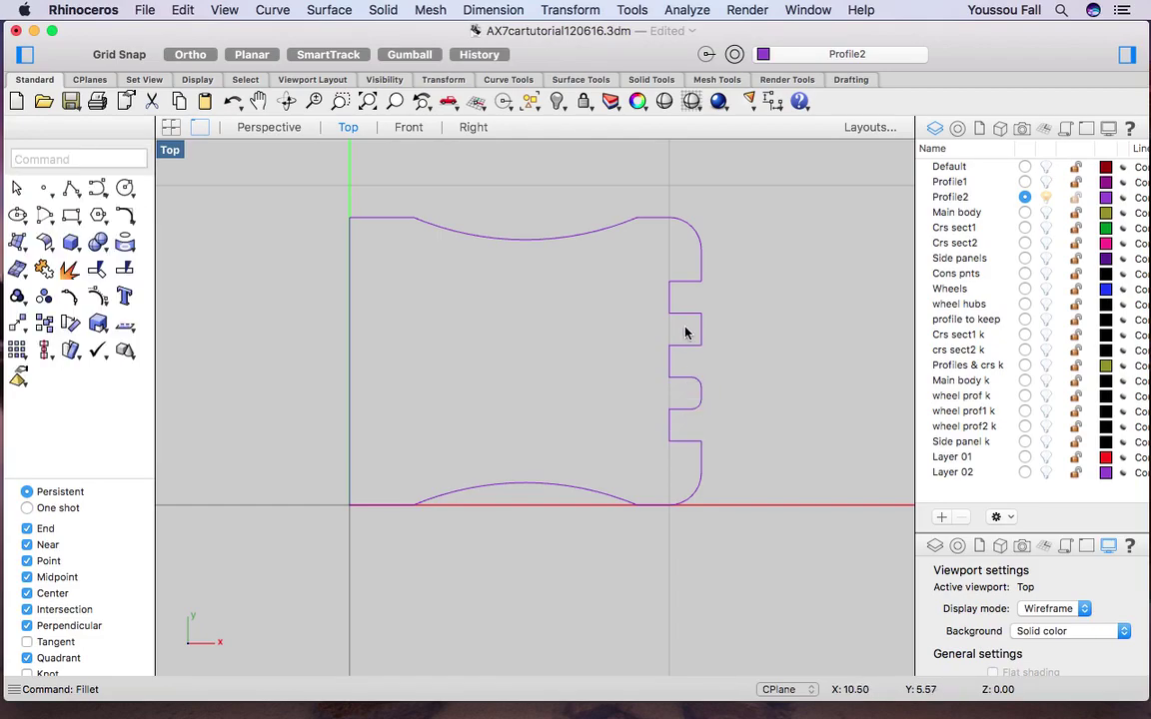
# Round the remaining upper notch corners with the same 0.3 radius.
pyautogui.click(687, 346)
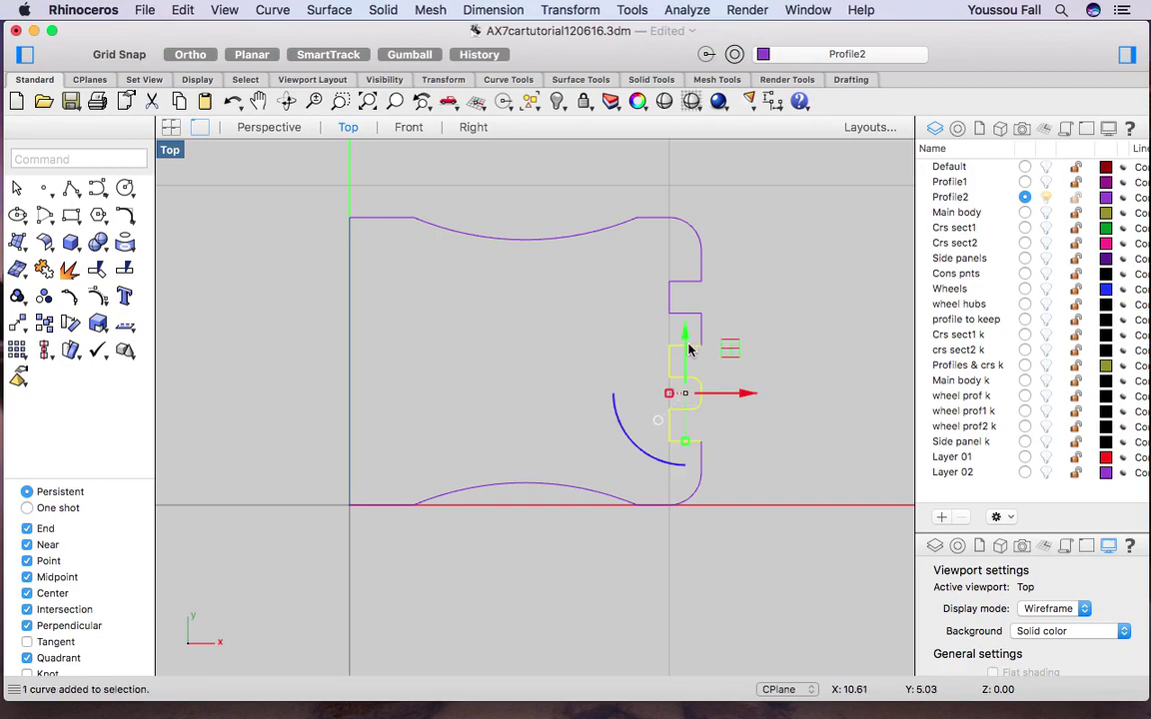
pyautogui.rightClick(688, 352)
pyautogui.click(689, 350)
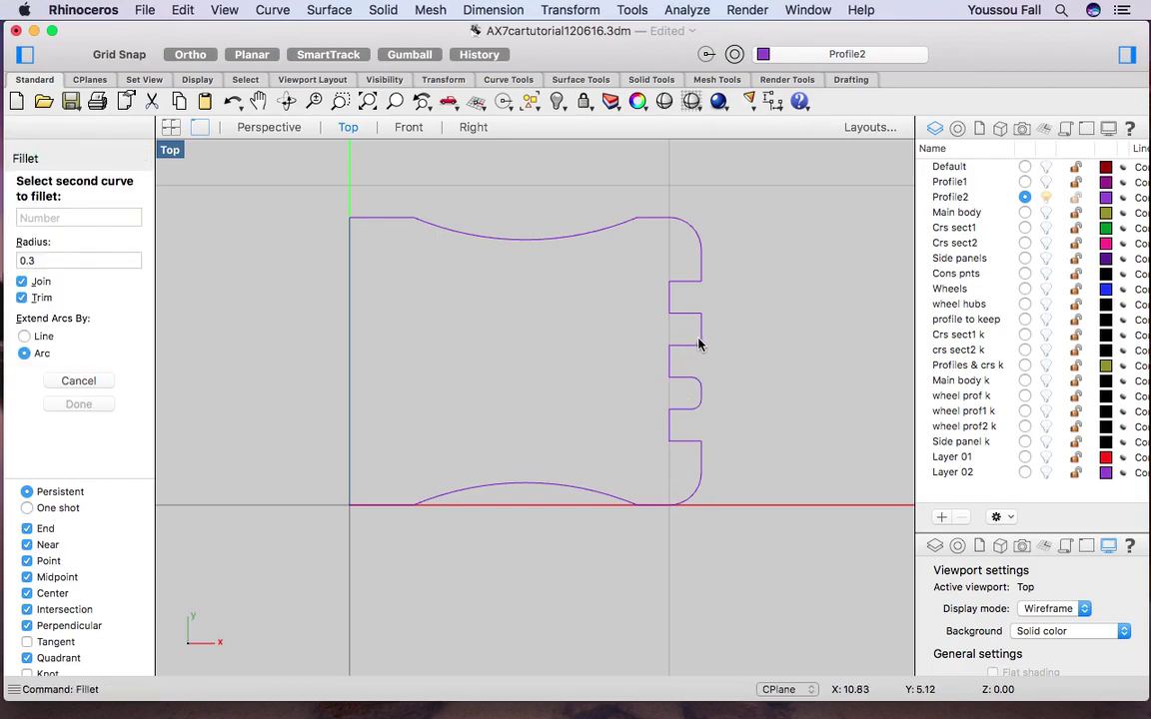
pyautogui.click(700, 340)
pyautogui.rightClick(701, 341)
pyautogui.click(688, 318)
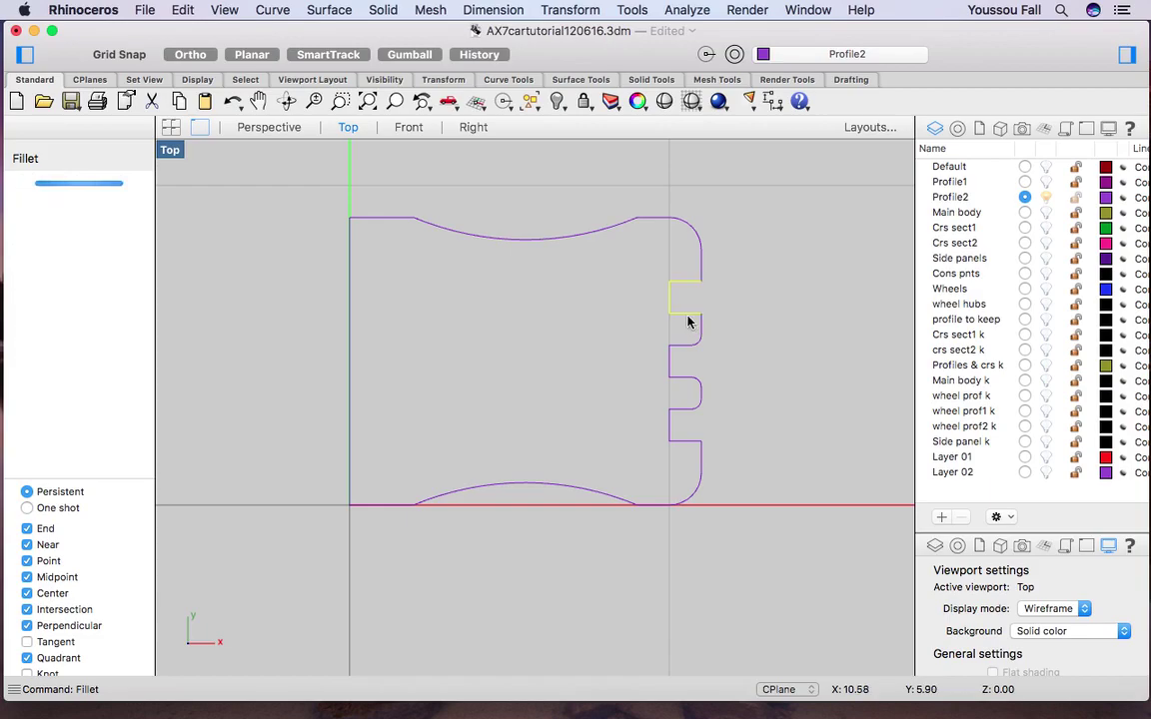
pyautogui.click(702, 321)
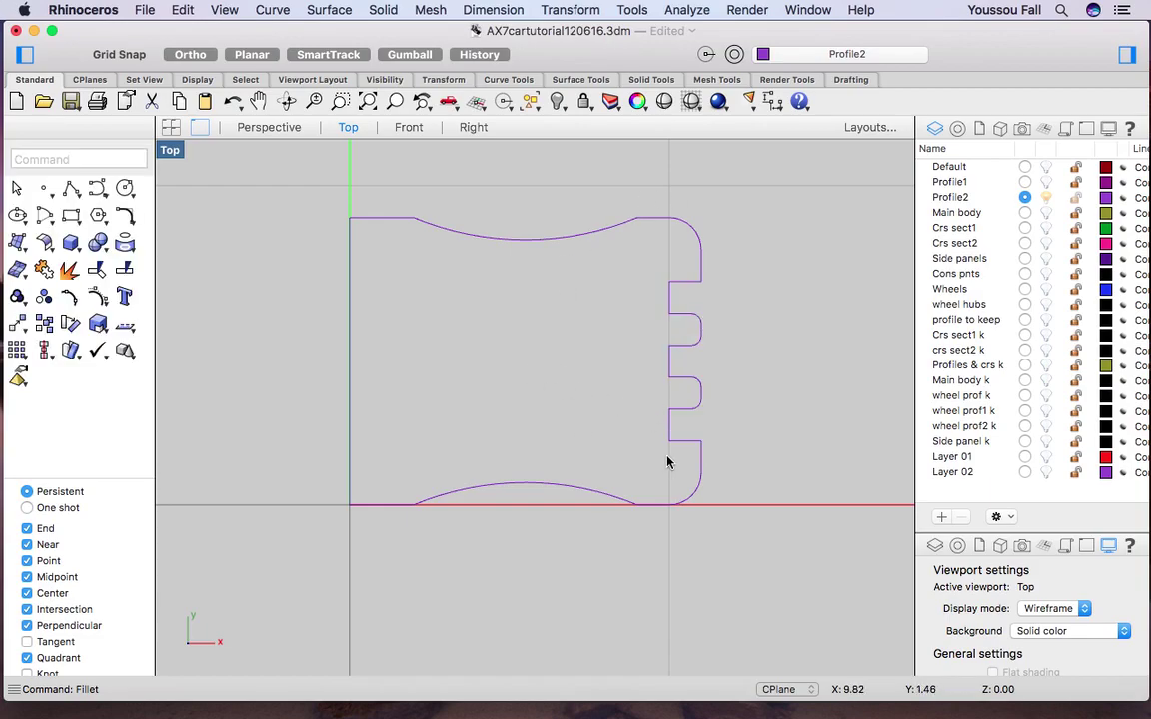
pyautogui.hotkey('ctrl', 'Right')
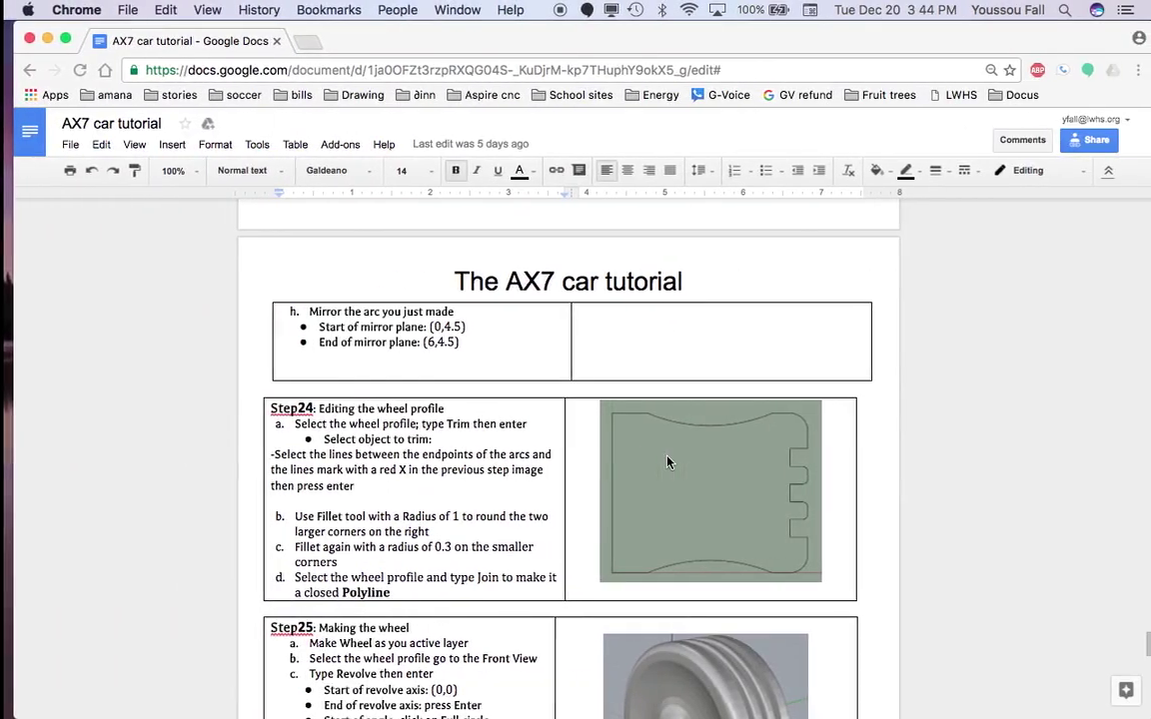
# Read the join instruction, then window-select the six profile curves and Join them.
pyautogui.scroll(-1, 667, 457)
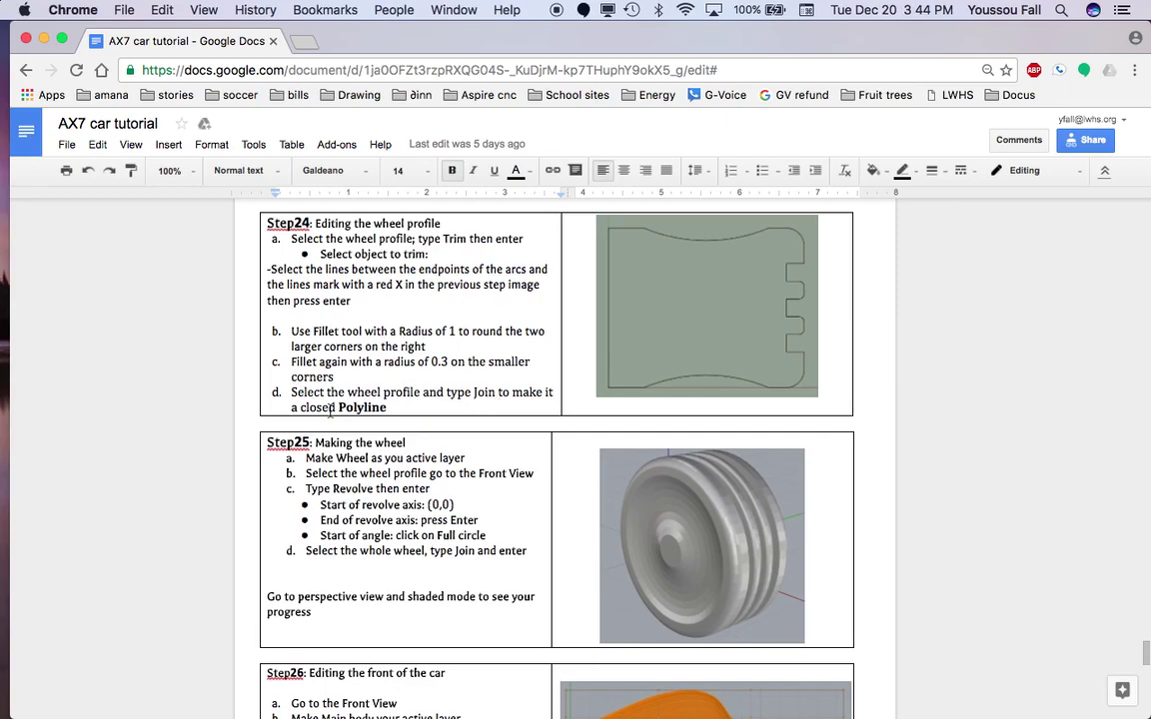
pyautogui.hotkey('ctrl', 'Left')
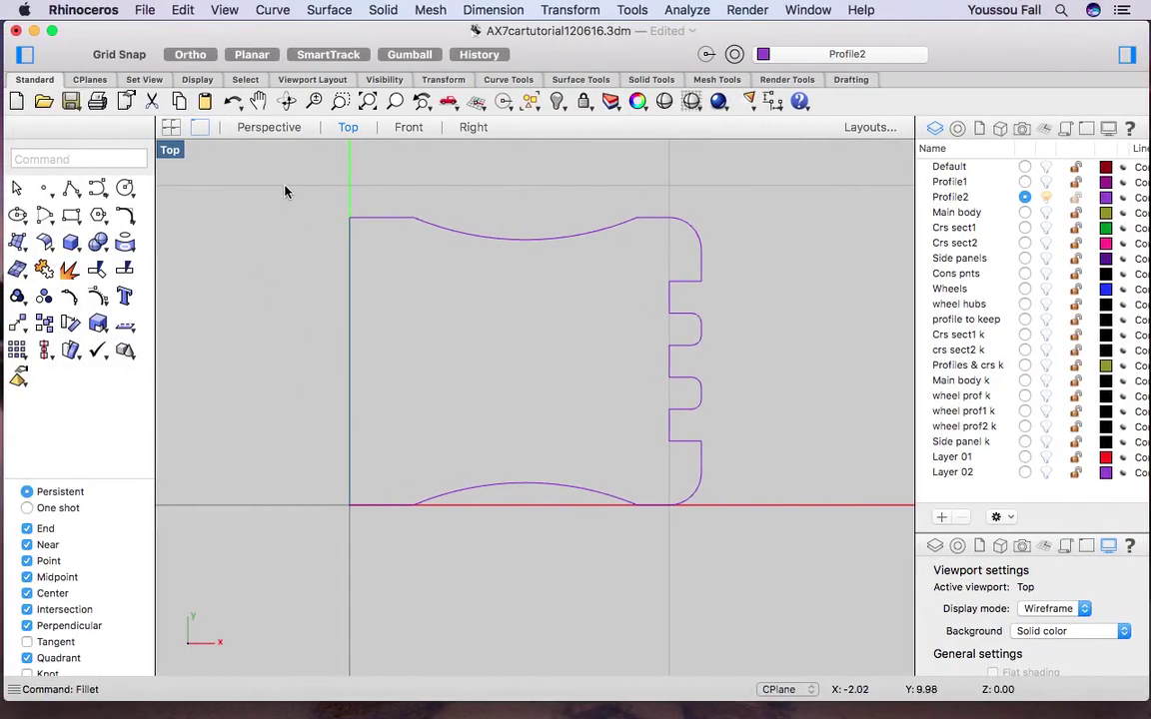
pyautogui.moveTo(285, 190); pyautogui.dragTo(764, 576)
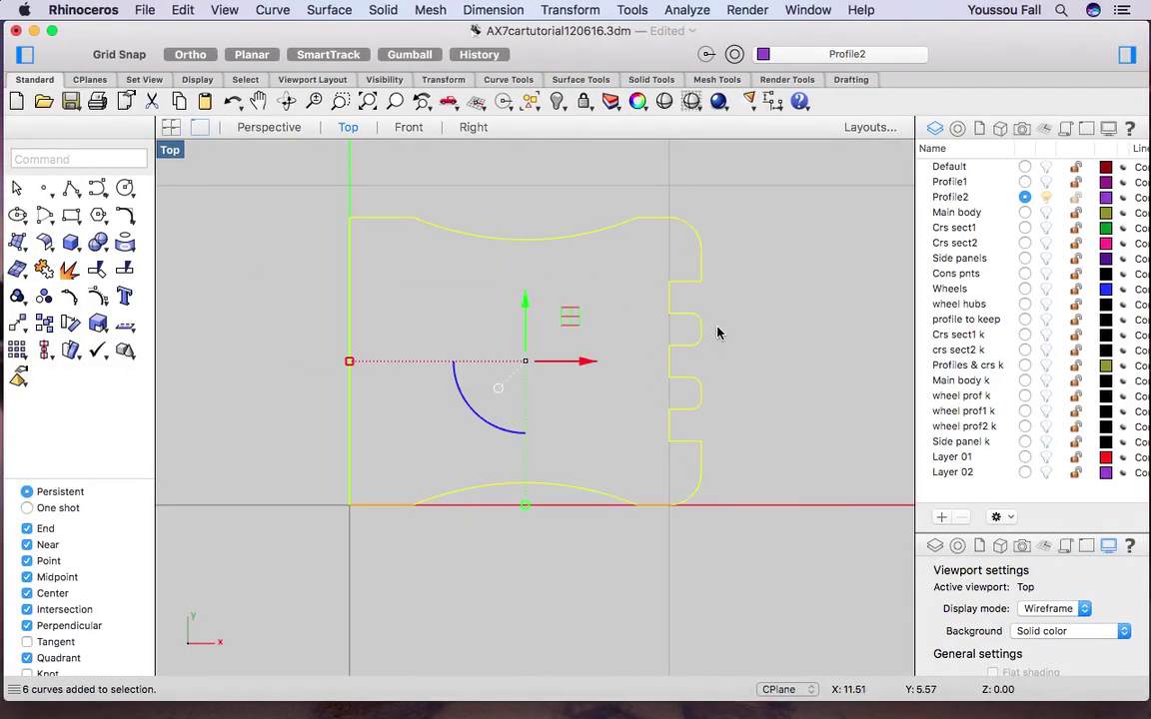
pyautogui.write('Join')
pyautogui.press('Return')
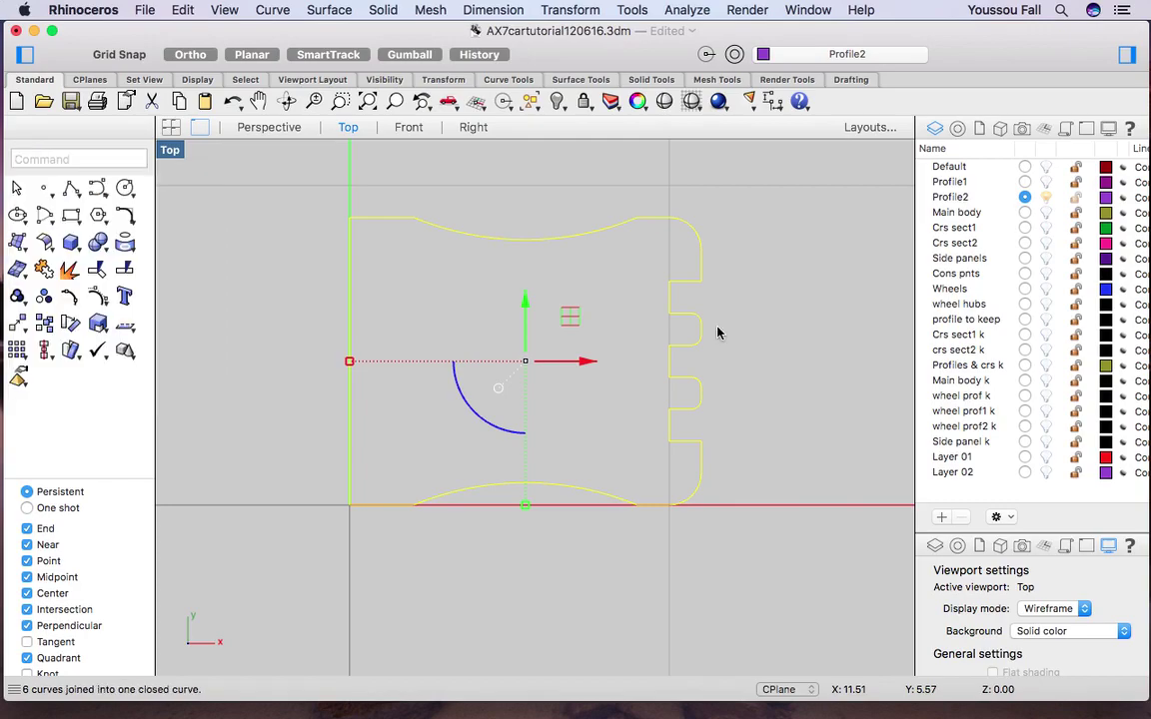